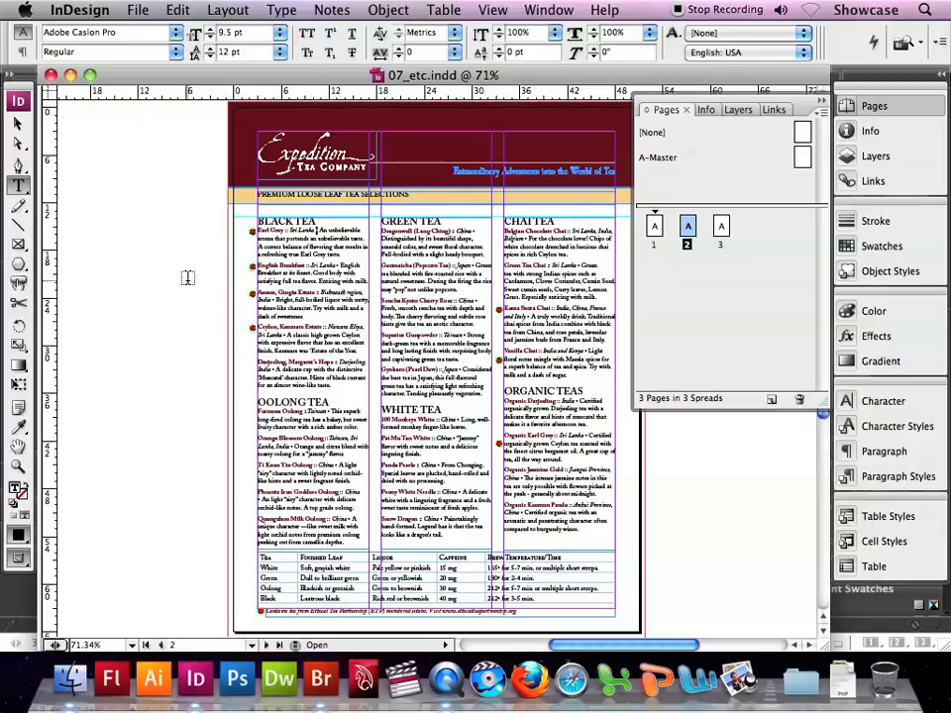
Examine the etp badge beside the Earl Grey entry up close at 600%
{"action": "left_click", "coordinate": [17, 466]}
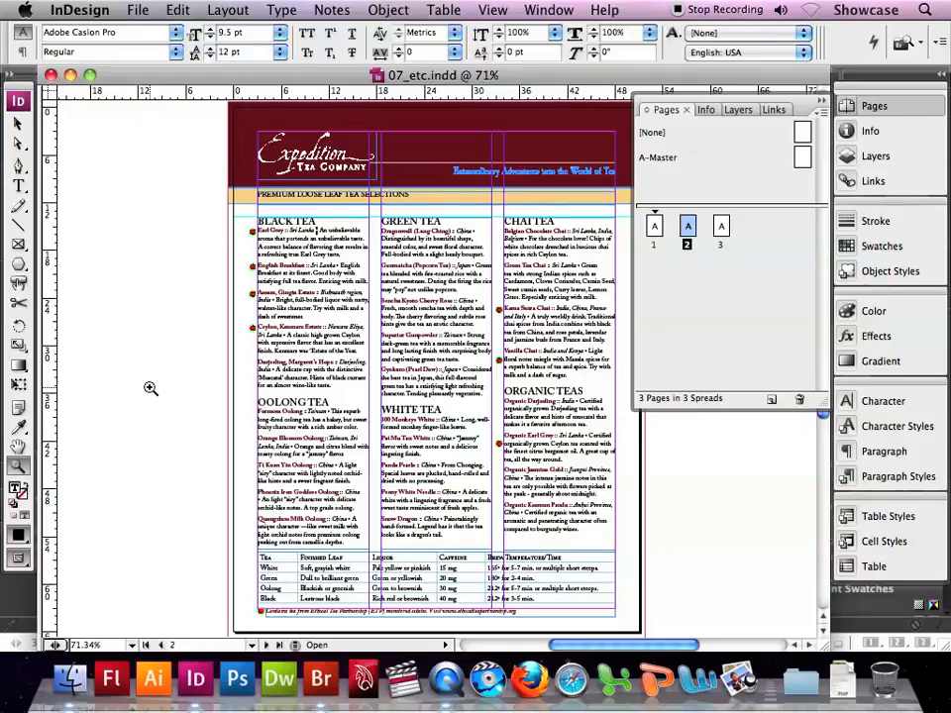
{"action": "left_click", "coordinate": [276, 226]}
{"action": "left_click", "coordinate": [453, 394]}
{"action": "left_click", "coordinate": [401, 380]}
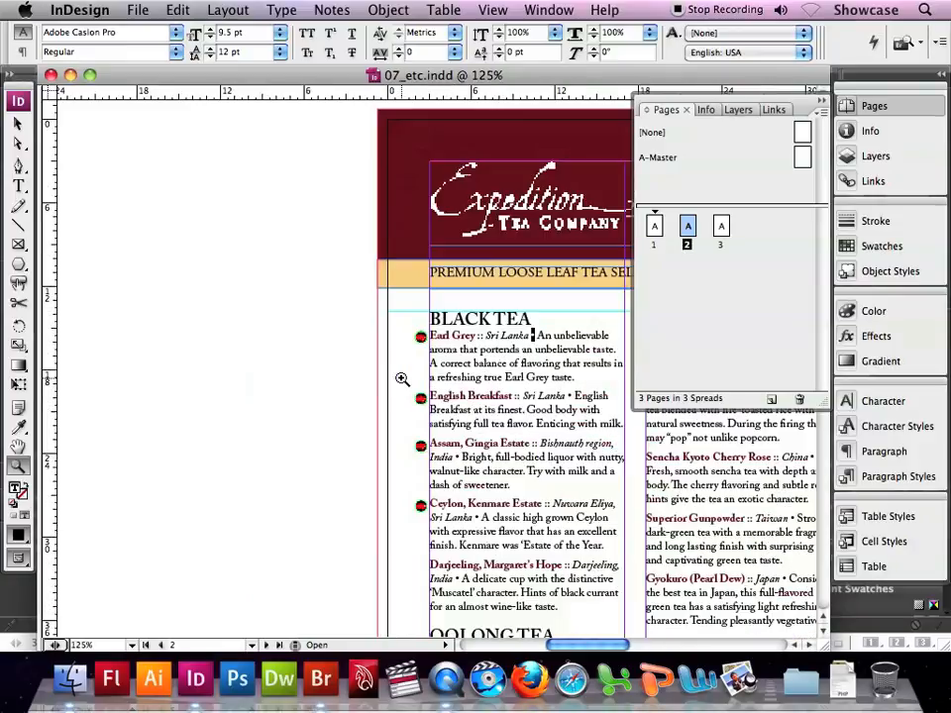
{"action": "left_click", "coordinate": [424, 352]}
{"action": "left_click", "coordinate": [424, 351]}
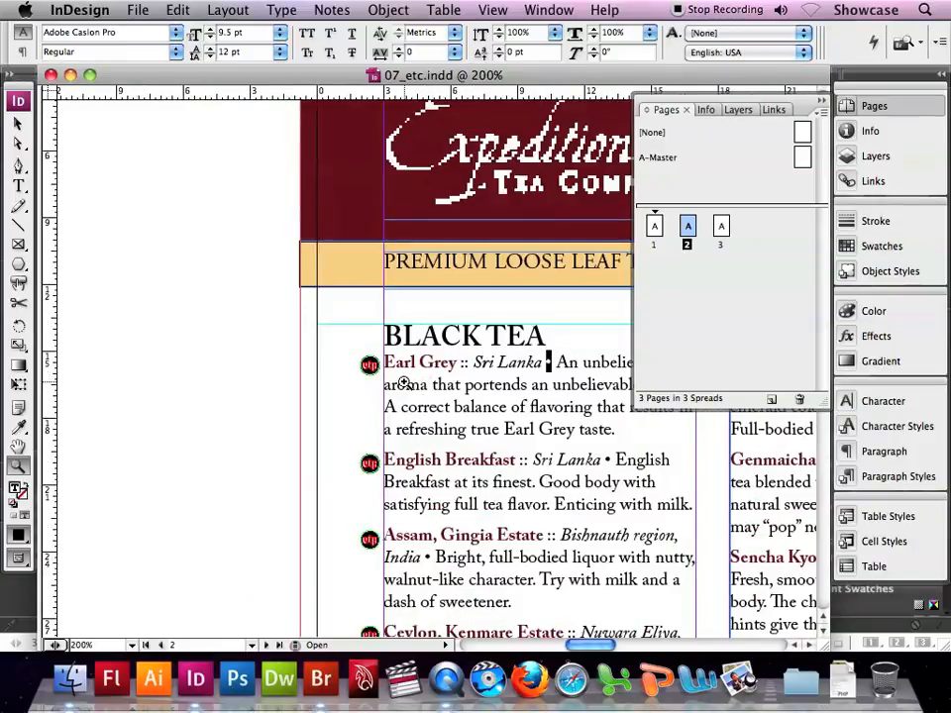
{"action": "left_click", "coordinate": [403, 388]}
{"action": "left_click", "coordinate": [413, 347]}
{"action": "left_click", "coordinate": [500, 382]}
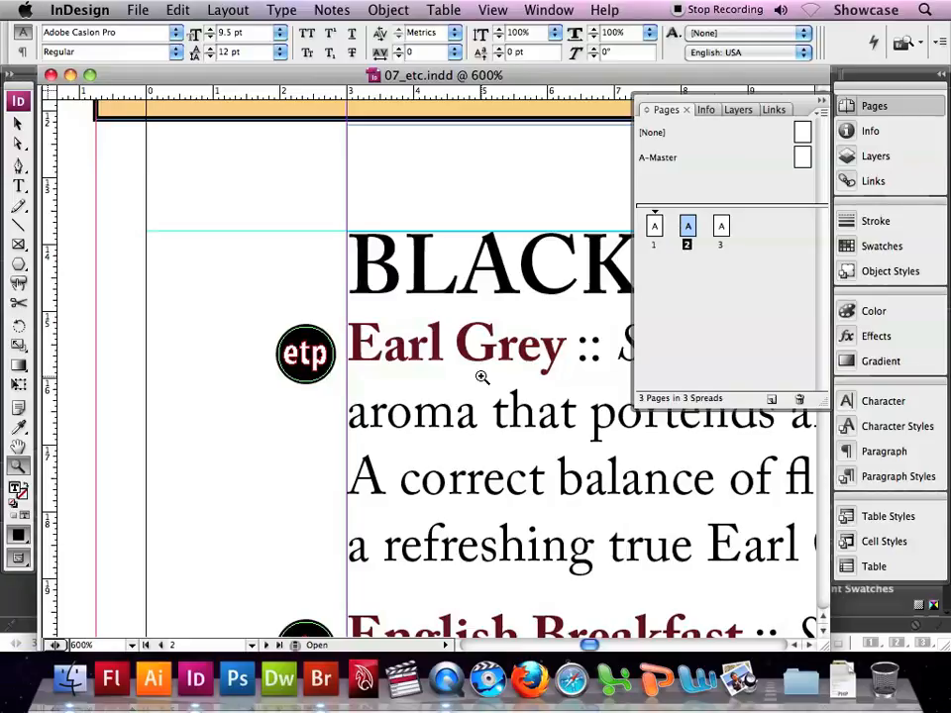
Show the document's layers and lock the etp type layer
{"action": "left_click", "coordinate": [550, 9]}
{"action": "left_click", "coordinate": [565, 238]}
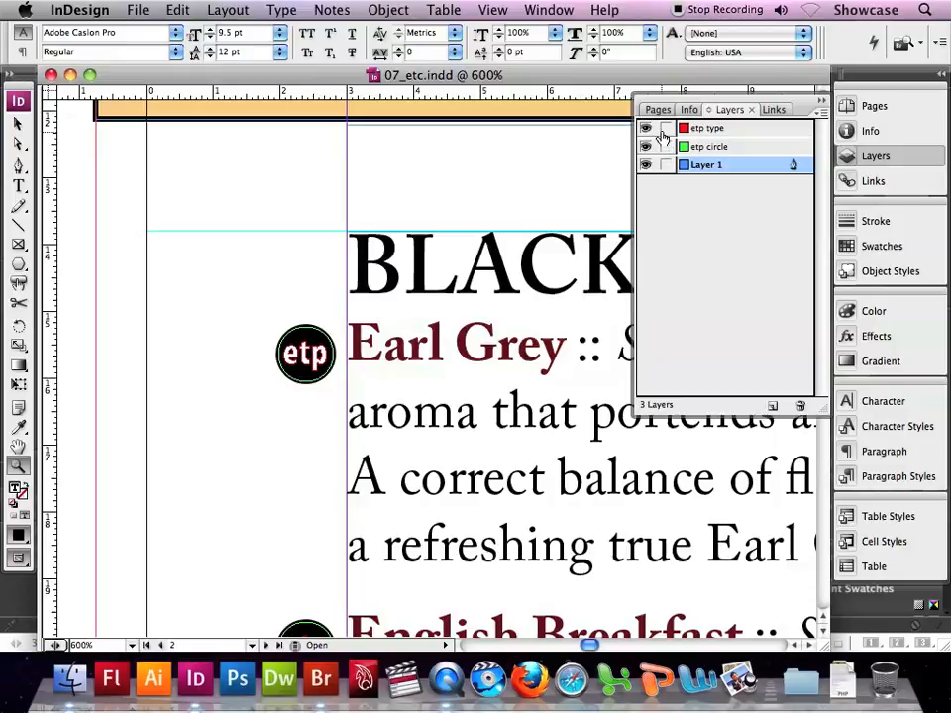
{"action": "left_click", "coordinate": [667, 130]}
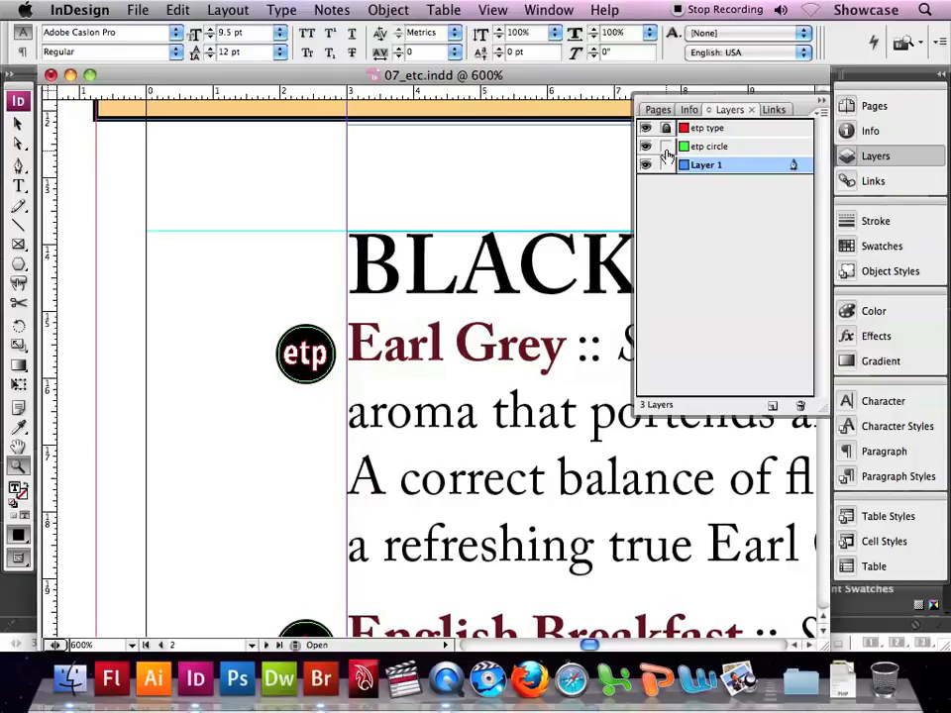
Set both the fill and stroke of the etp circle beside Earl Grey to C=43 M=100 Y=100 K=30
{"action": "left_click", "coordinate": [16, 123]}
{"action": "left_click", "coordinate": [234, 259]}
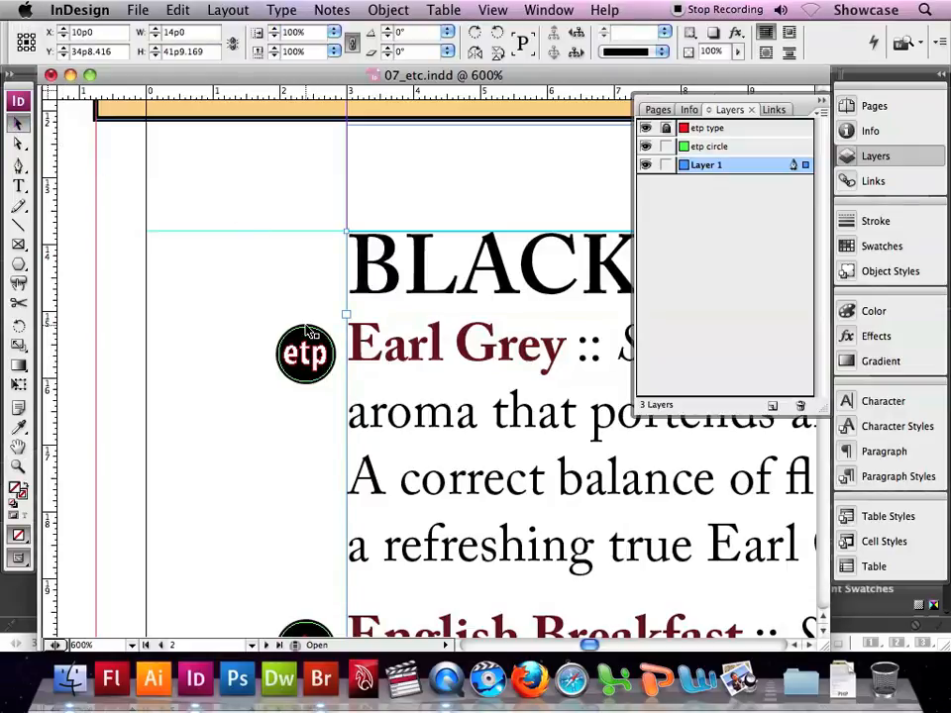
{"action": "left_click", "coordinate": [311, 337]}
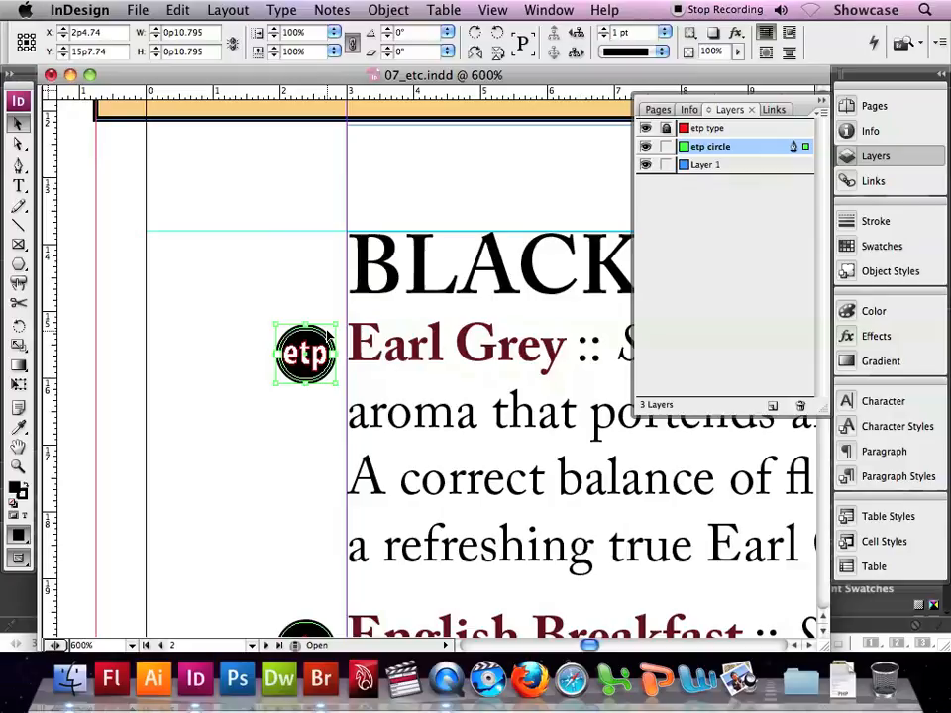
{"action": "left_click", "coordinate": [839, 248]}
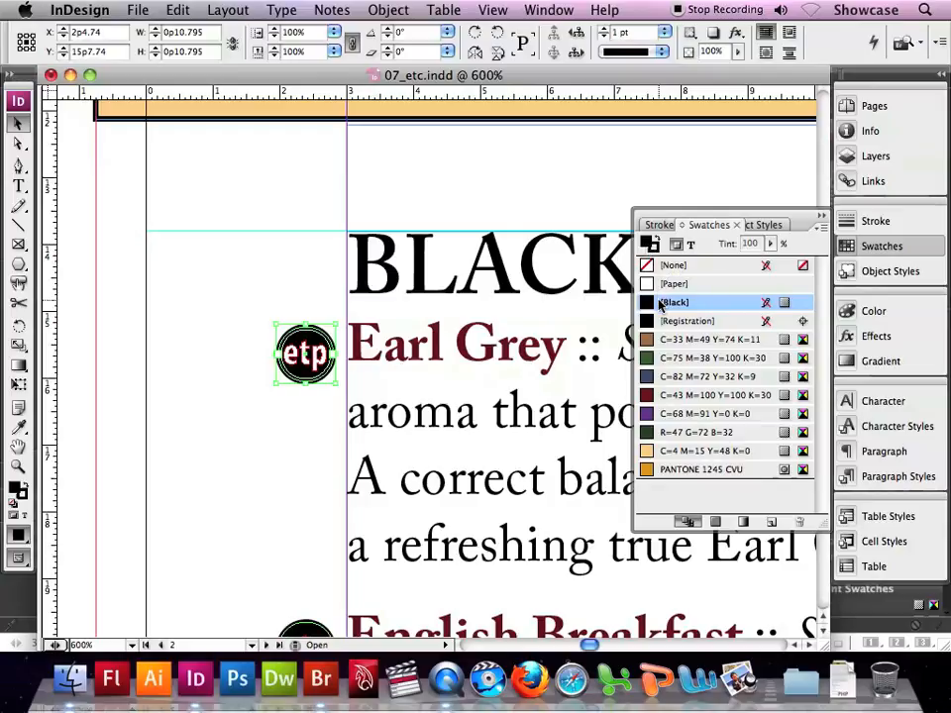
{"action": "left_click", "coordinate": [662, 394]}
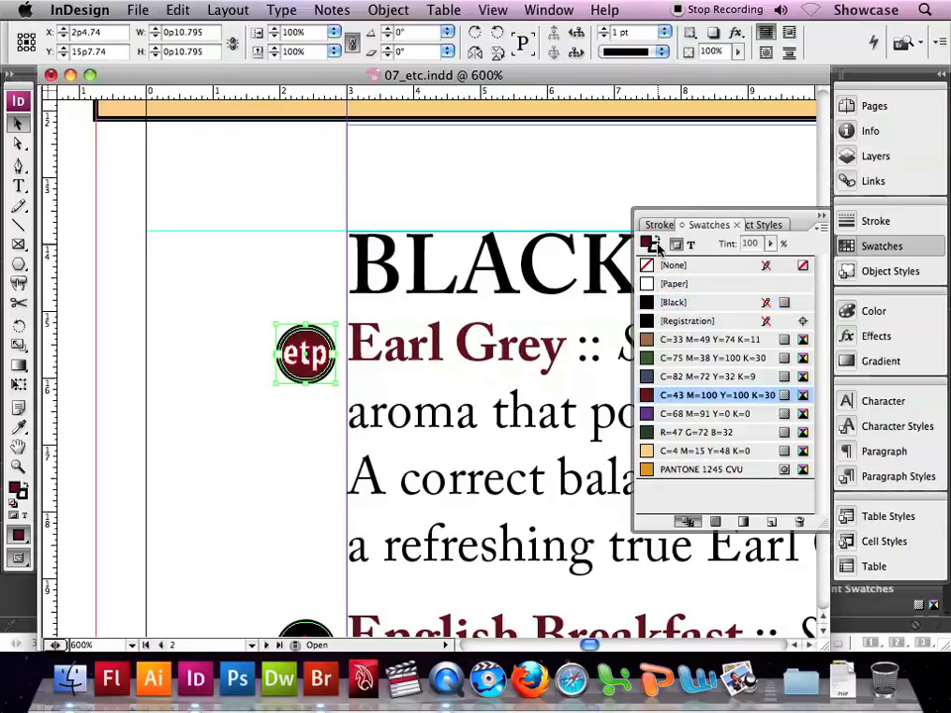
{"action": "left_click", "coordinate": [657, 245]}
{"action": "left_click", "coordinate": [651, 396]}
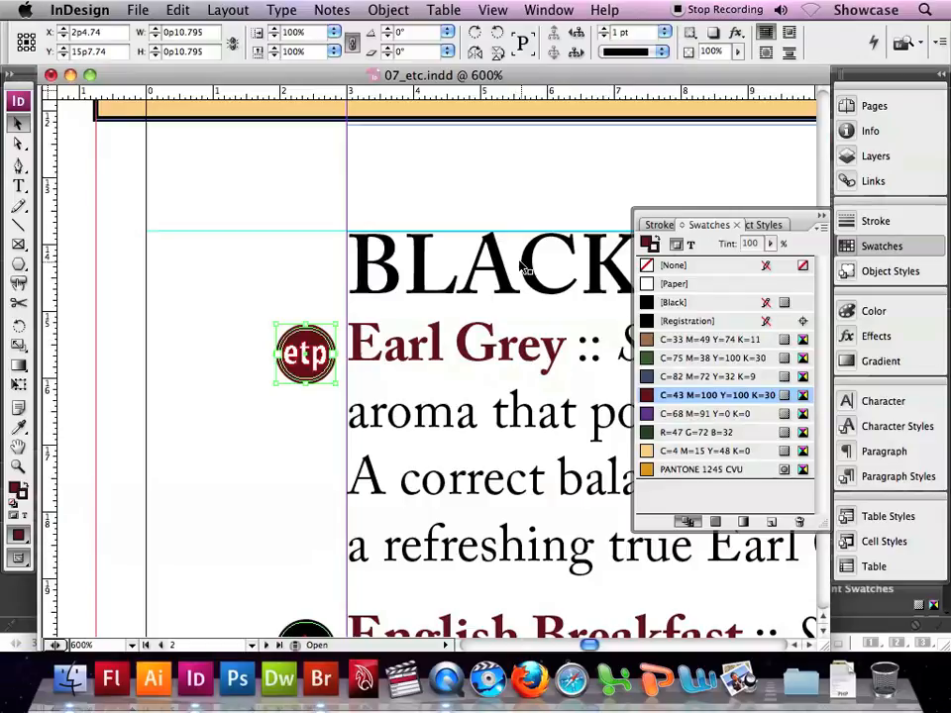
Add a Bevel and Emboss effect with the Inner Bevel style to the circle and preview it on the badge
{"action": "left_click", "coordinate": [388, 10]}
{"action": "mouse_move", "coordinate": [433, 294]}
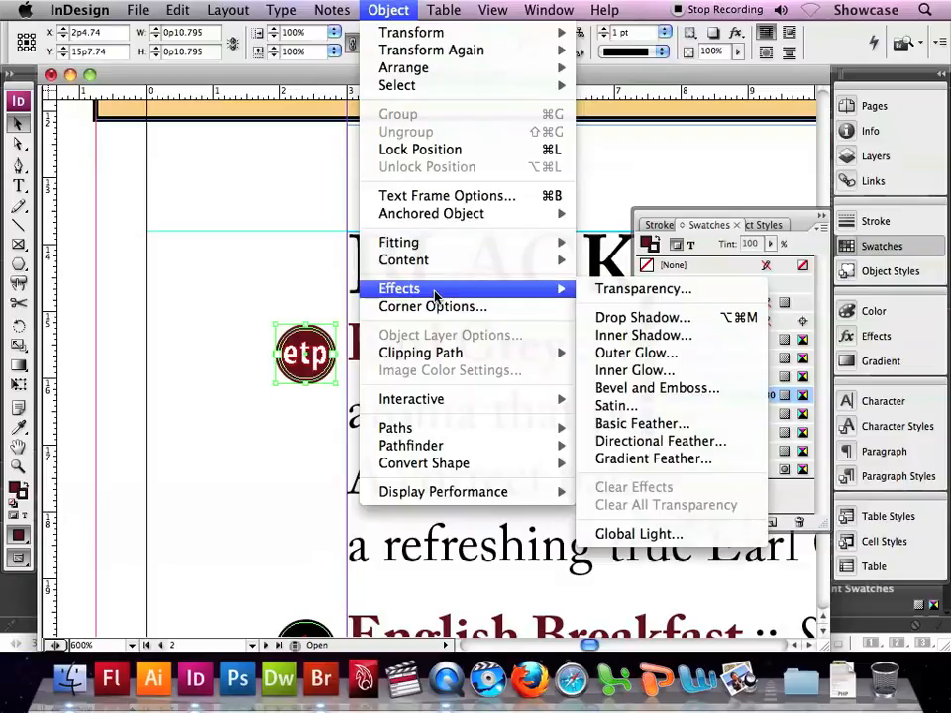
{"action": "left_click", "coordinate": [640, 389]}
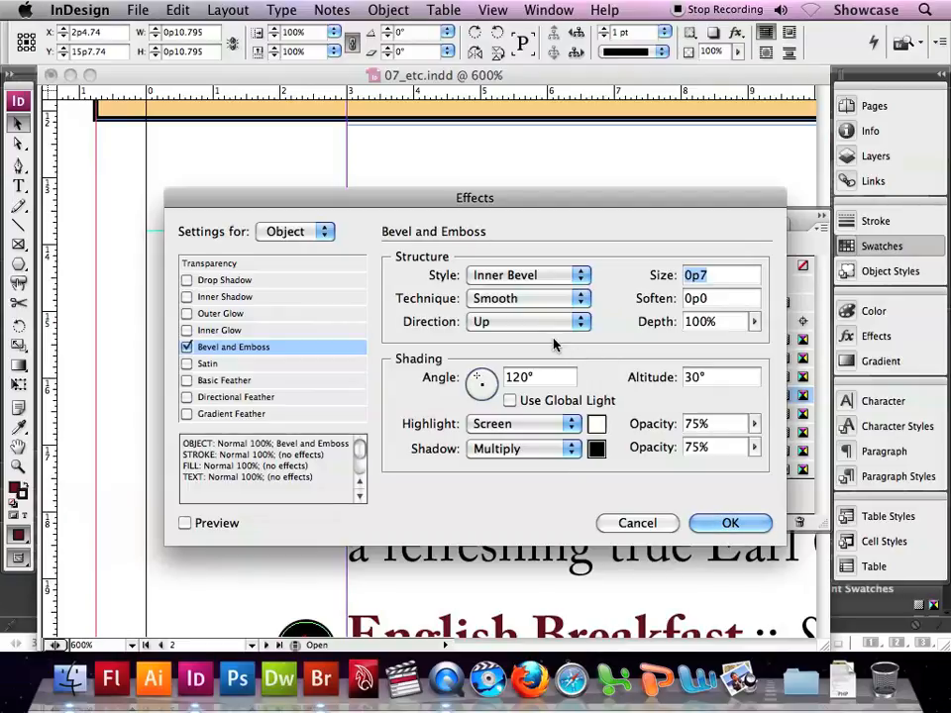
{"action": "left_click", "coordinate": [544, 278]}
{"action": "left_click", "coordinate": [526, 279]}
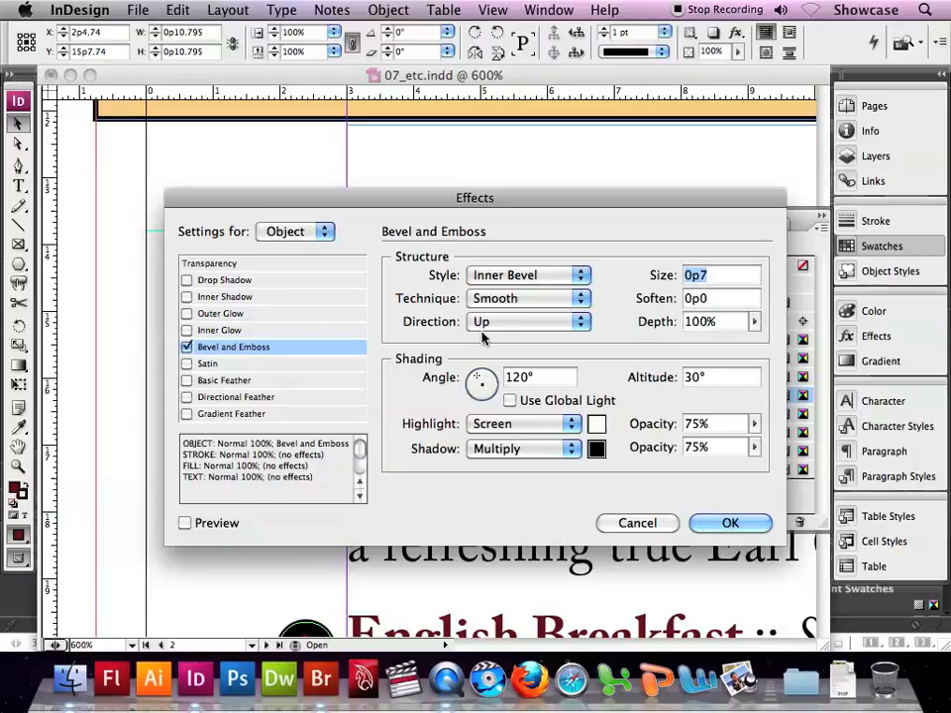
{"action": "left_click", "coordinate": [185, 523]}
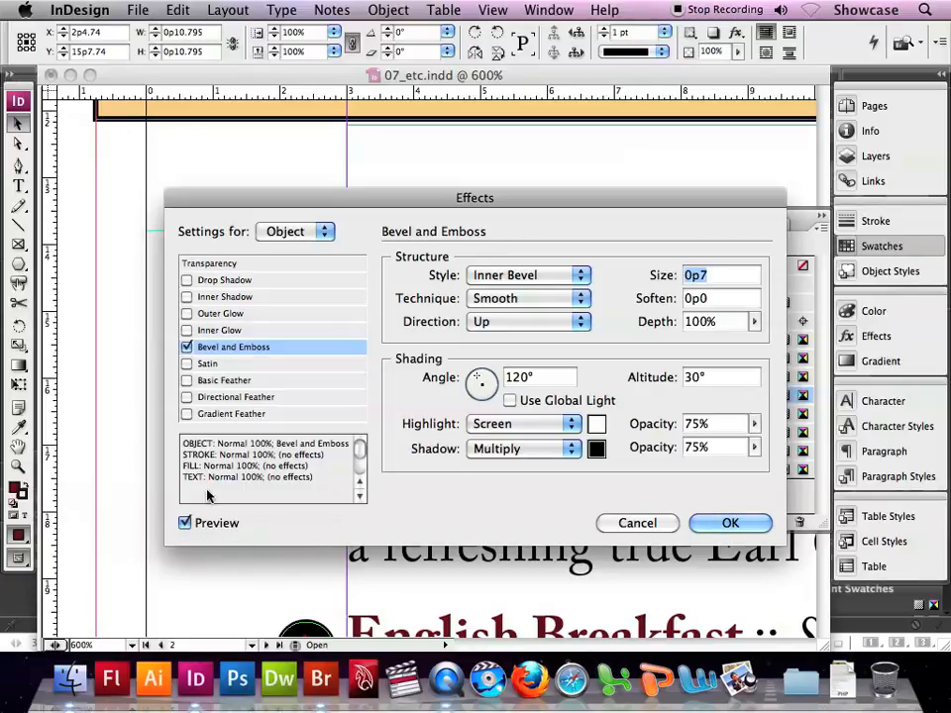
{"action": "left_click_drag", "start_coordinate": [224, 204], "coordinate": [412, 239]}
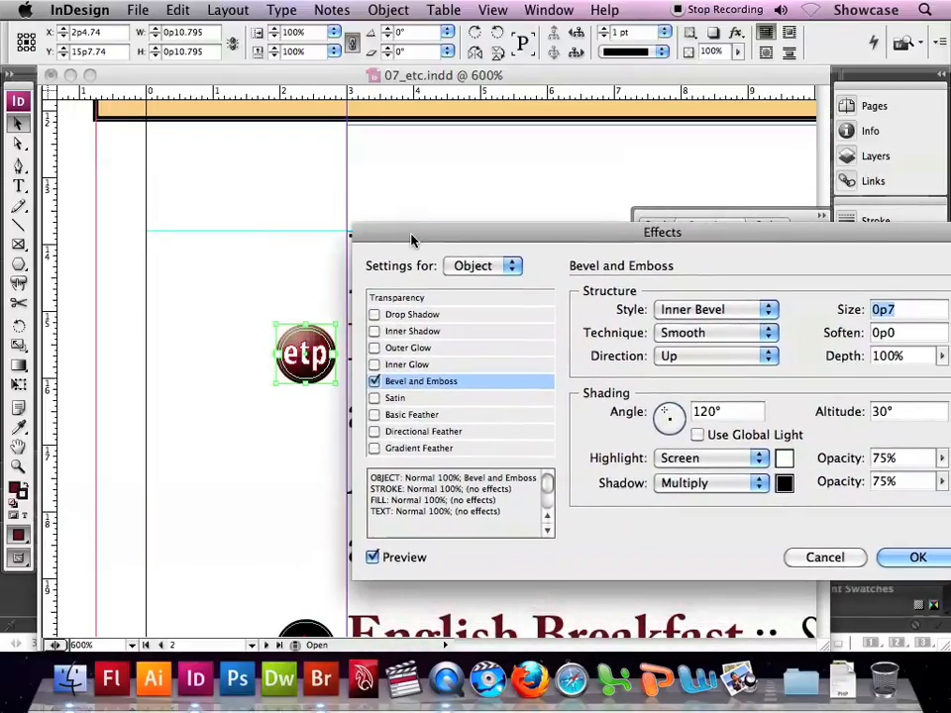
{"action": "left_click", "coordinate": [374, 558]}
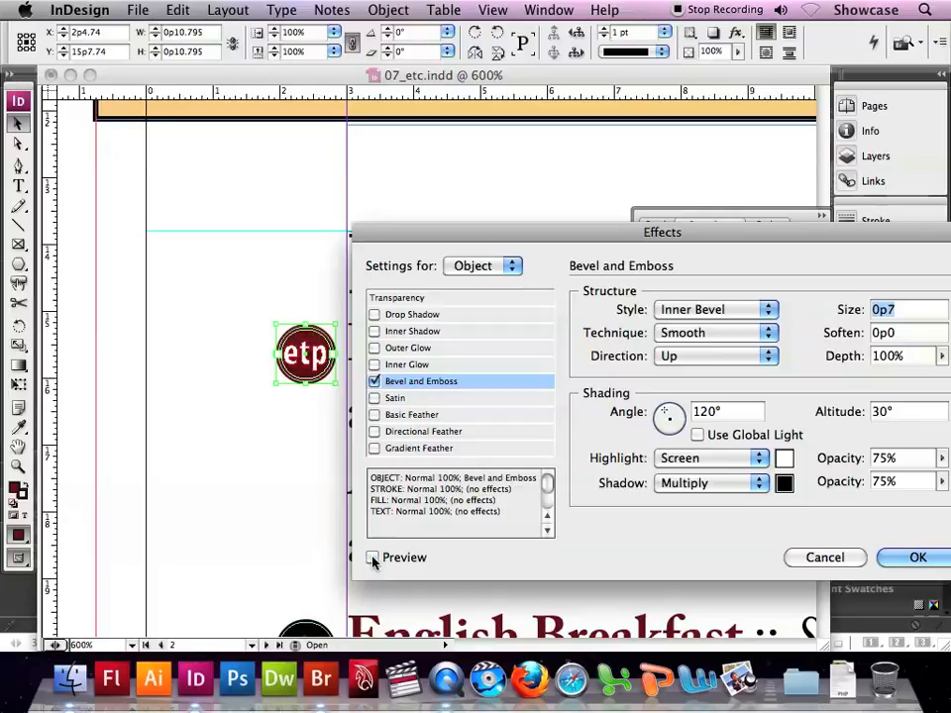
{"action": "left_click", "coordinate": [374, 558]}
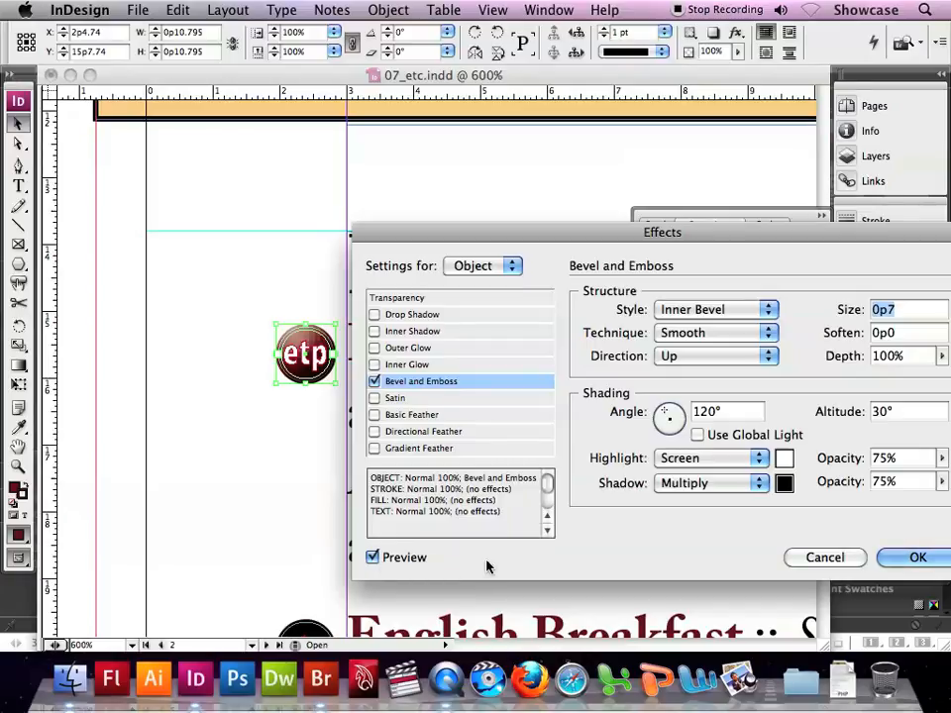
Set the bevel size to 0p2 and apply the effect
{"action": "left_click", "coordinate": [899, 312]}
{"action": "key", "text": "BackSpace"}
{"action": "type", "text": "2"}
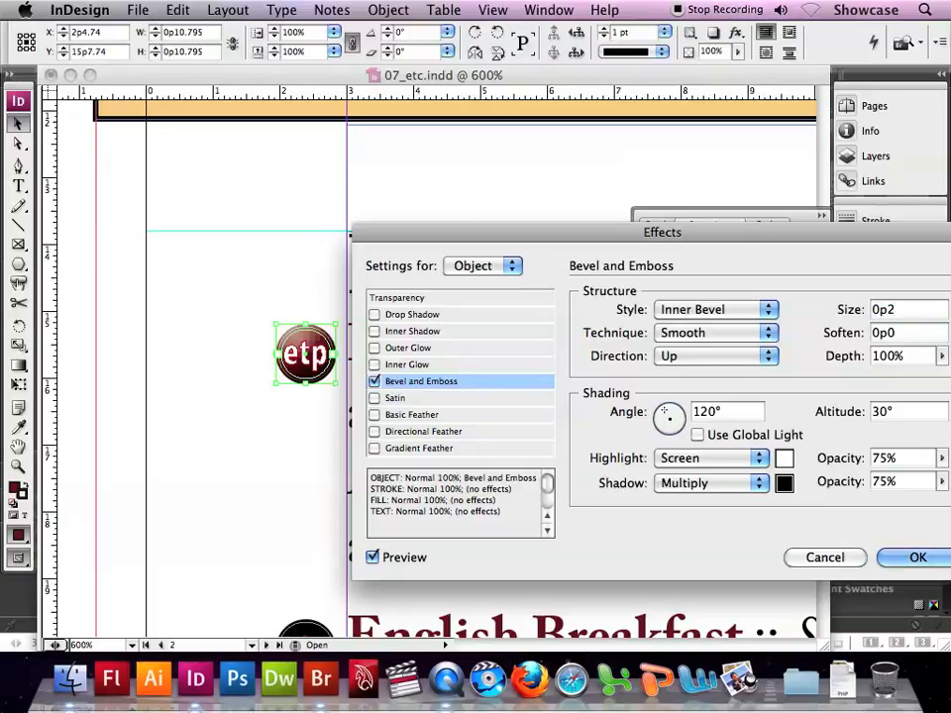
{"action": "left_click", "coordinate": [913, 558]}
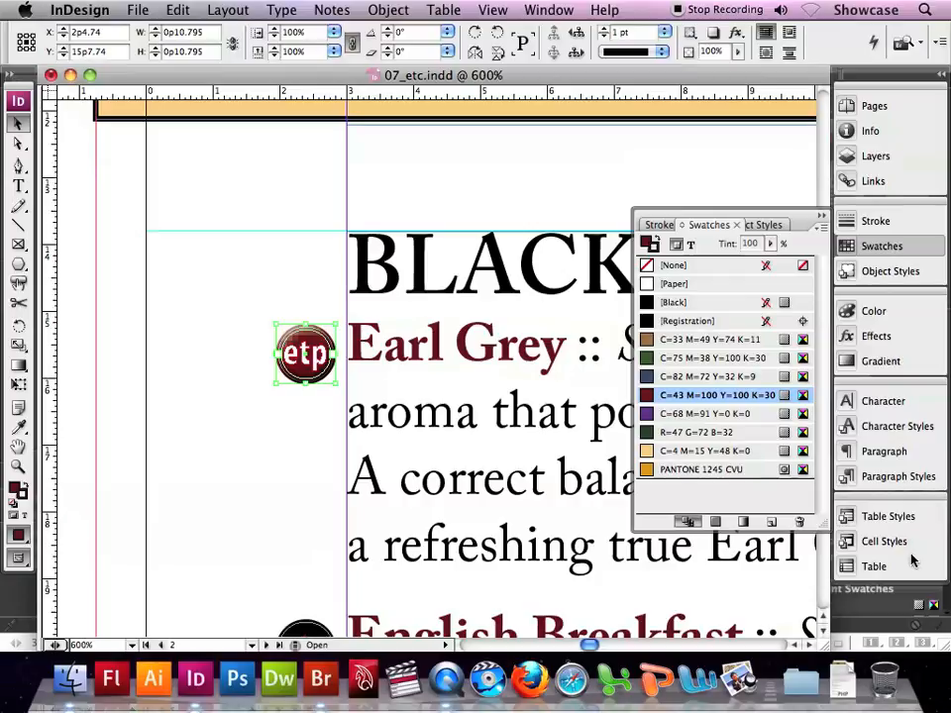
Start a new object style named "etp circle" from the selected circle, applying it to the selection with preview on
{"action": "left_click", "coordinate": [547, 8]}
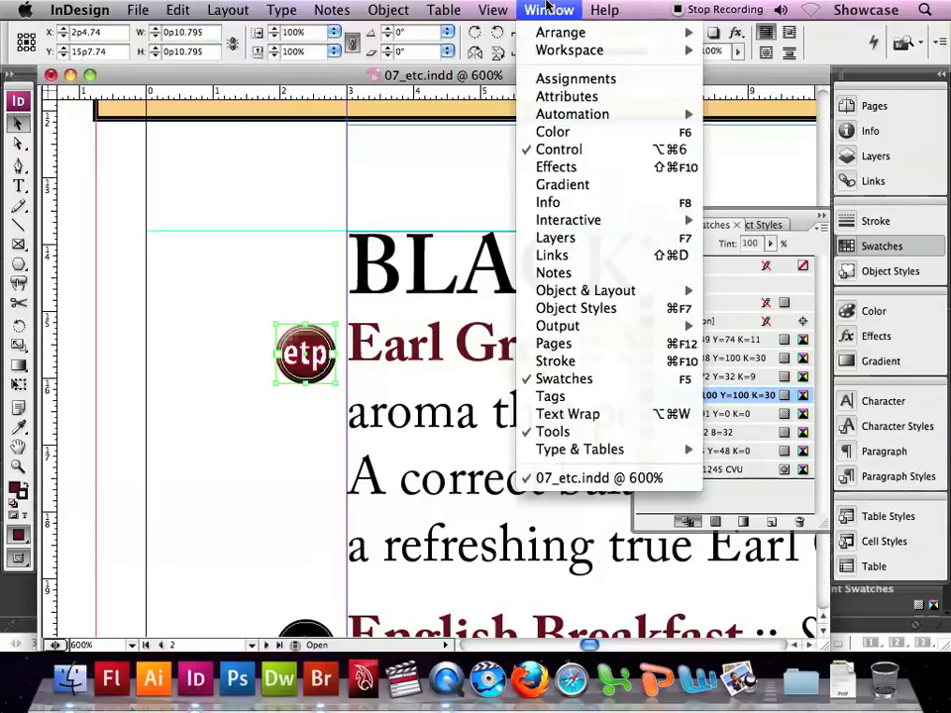
{"action": "left_click", "coordinate": [600, 308]}
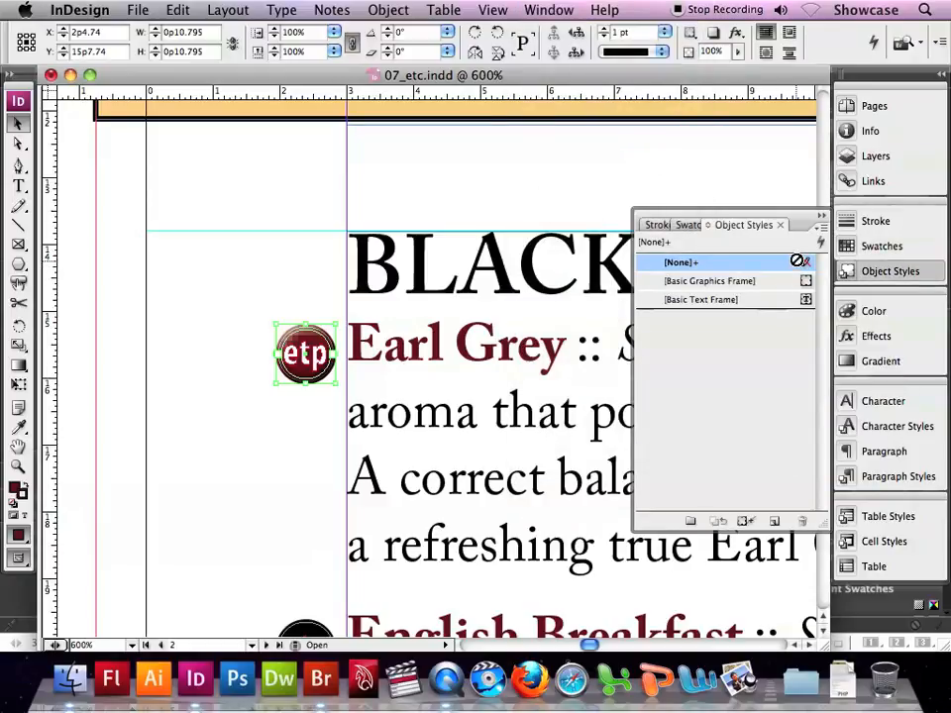
{"action": "left_click", "coordinate": [820, 227]}
{"action": "left_click", "coordinate": [747, 233]}
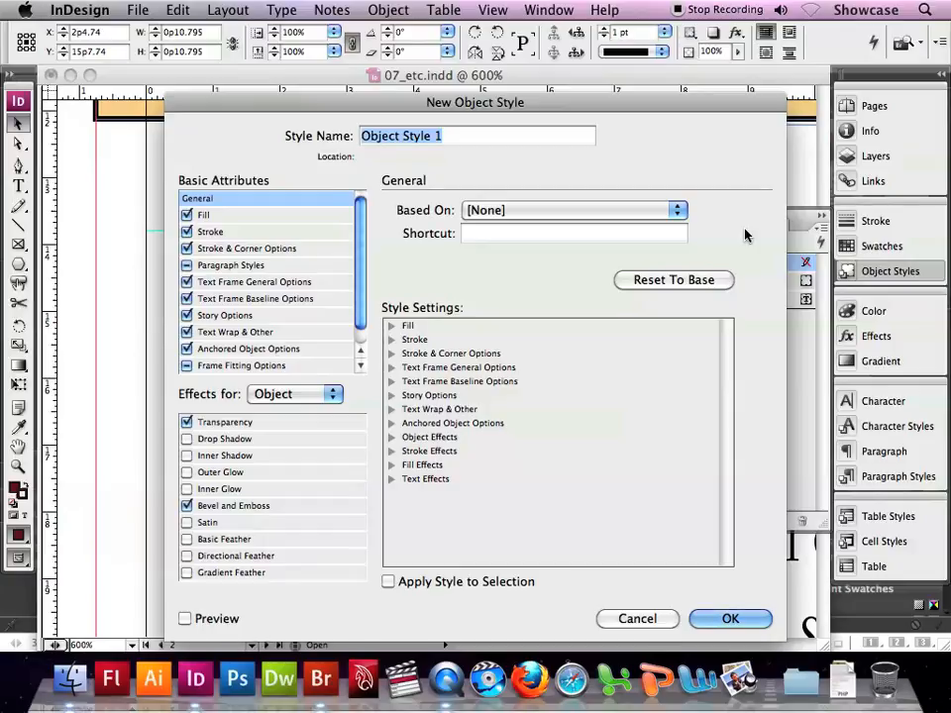
{"action": "type", "text": "etp c"}
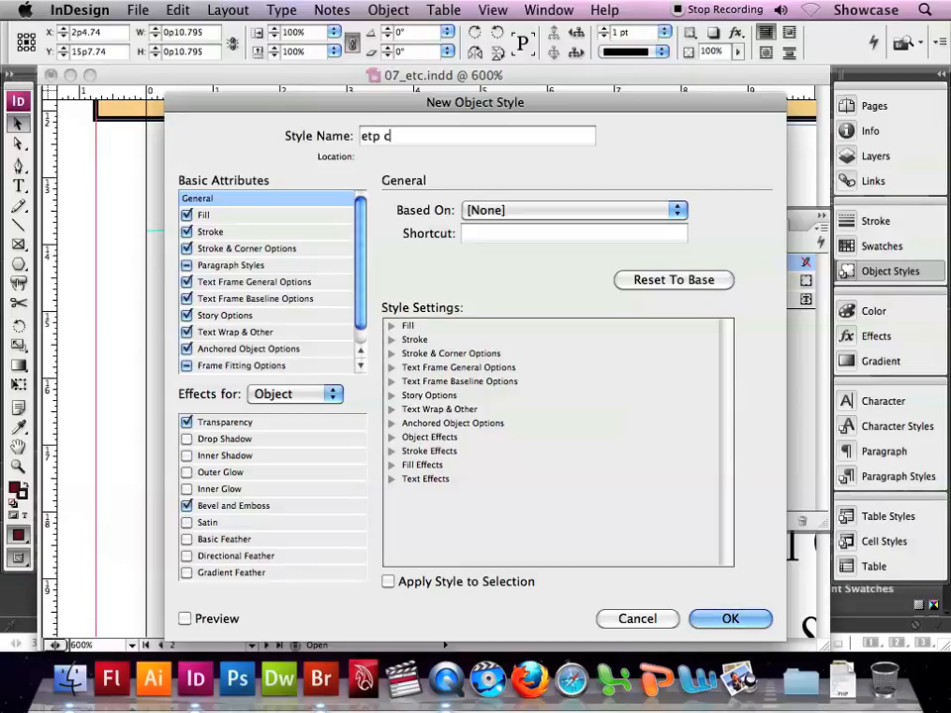
{"action": "type", "text": "ircle"}
{"action": "left_click", "coordinate": [388, 584]}
{"action": "left_click", "coordinate": [184, 621]}
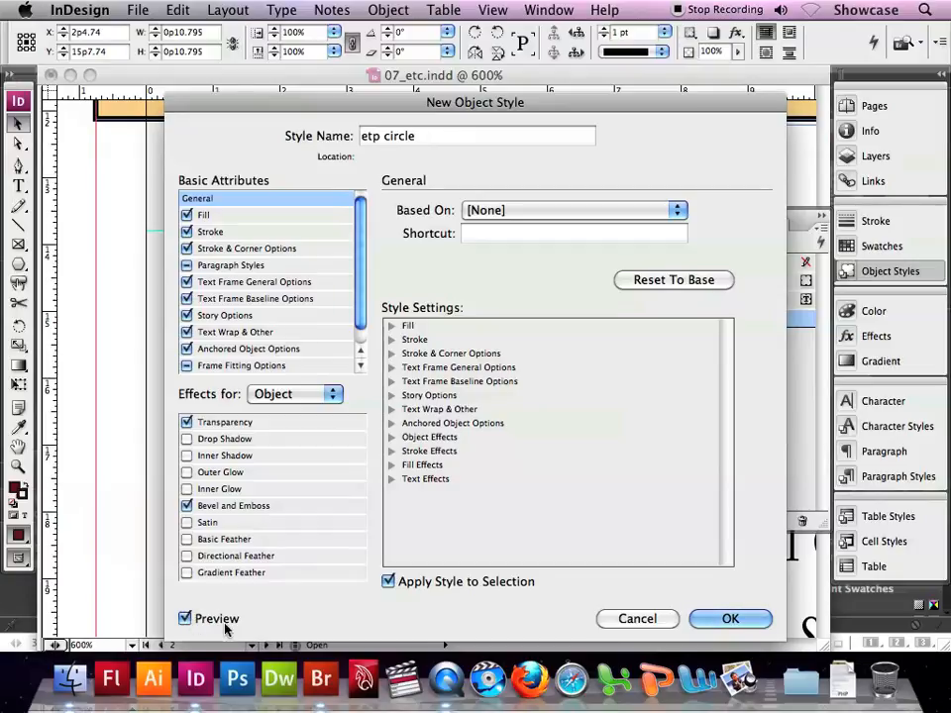
Include a drop shadow in the etp circle style with X and Y offsets of 0p2 and size 0p4, and save the style
{"action": "left_click", "coordinate": [186, 439]}
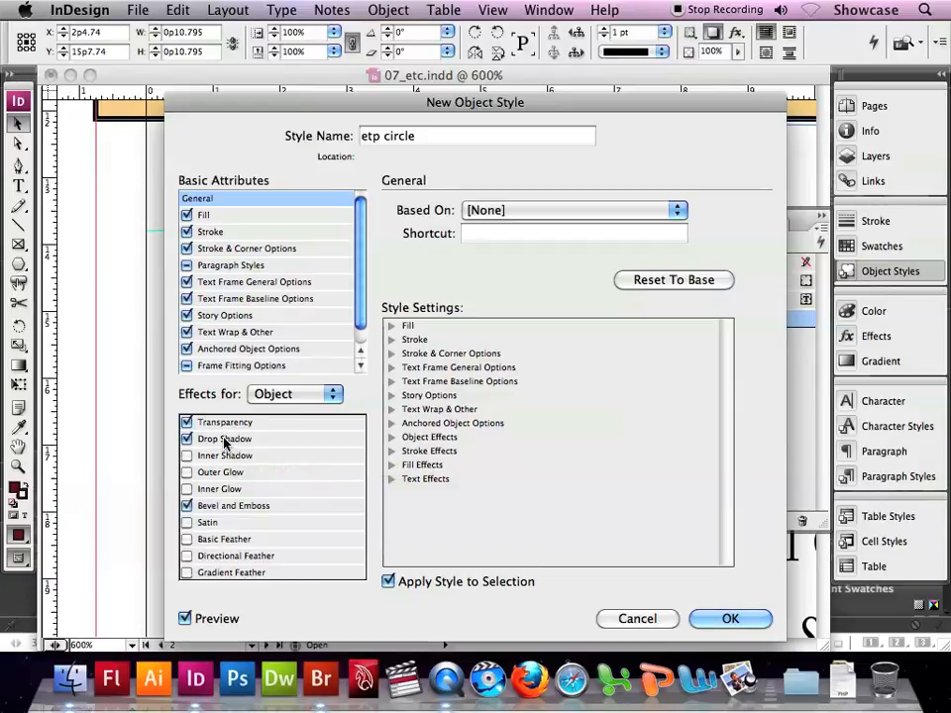
{"action": "left_click", "coordinate": [224, 442]}
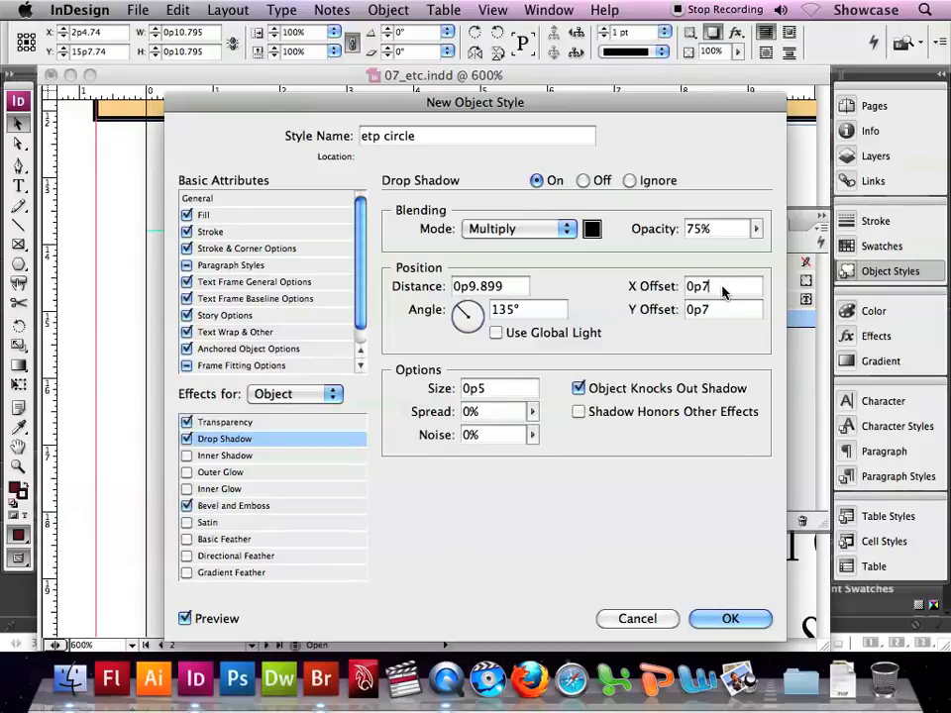
{"action": "key", "text": "BackSpace"}
{"action": "type", "text": "2"}
{"action": "left_click", "coordinate": [723, 309]}
{"action": "key", "text": "BackSpace"}
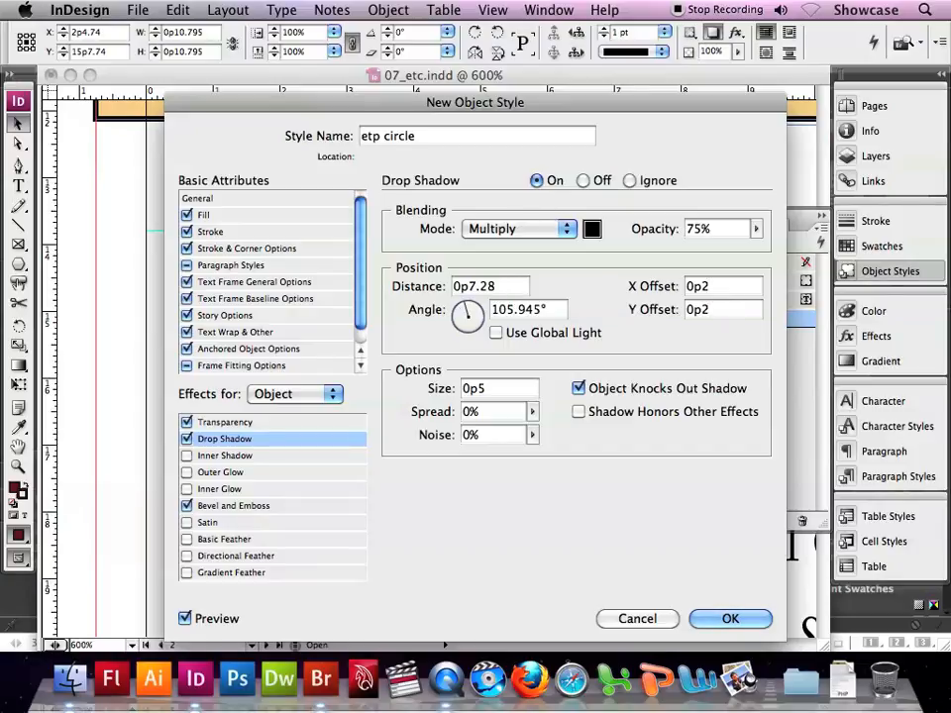
{"action": "left_click", "coordinate": [489, 392]}
{"action": "key", "text": "BackSpace"}
{"action": "type", "text": "4"}
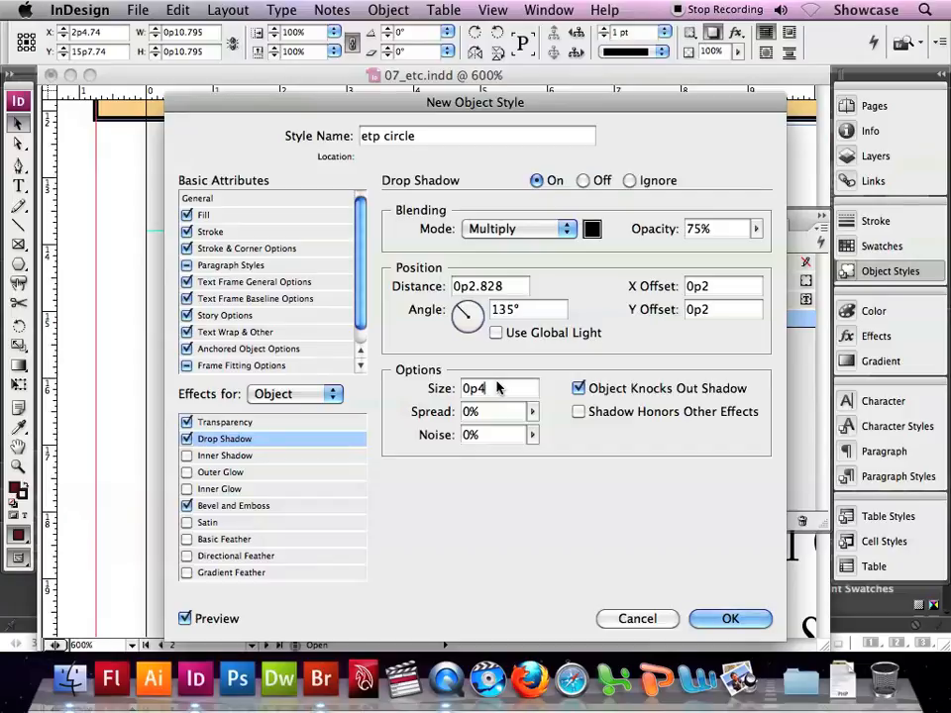
{"action": "left_click", "coordinate": [737, 618]}
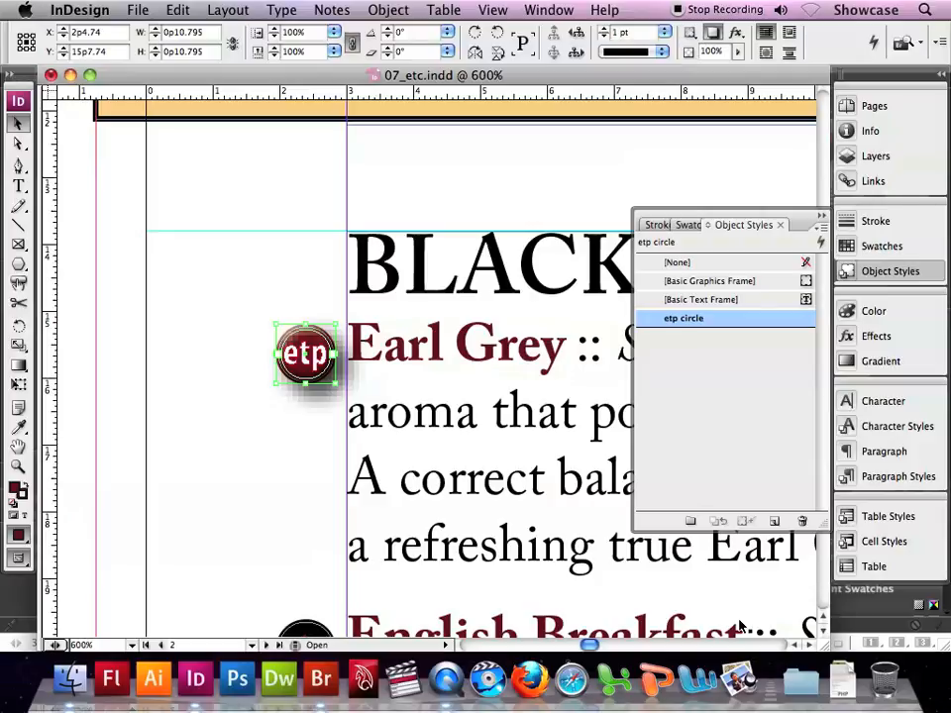
Apply the etp circle object style to the circles beside English Breakfast and Assam, Gingia Estate
{"action": "scroll", "coordinate": [535, 471], "scroll_direction": "down", "scroll_amount": 10}
{"action": "scroll", "coordinate": [535, 472], "scroll_direction": "down", "scroll_amount": 5}
{"action": "scroll", "coordinate": [435, 457], "scroll_direction": "up", "scroll_amount": 5}
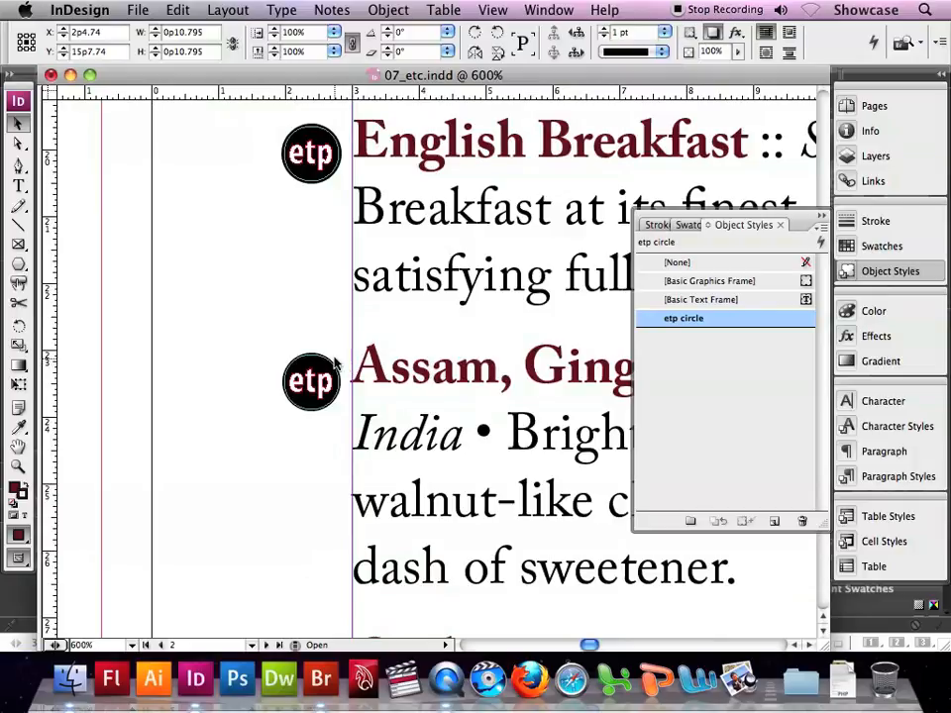
{"action": "left_click", "coordinate": [309, 148]}
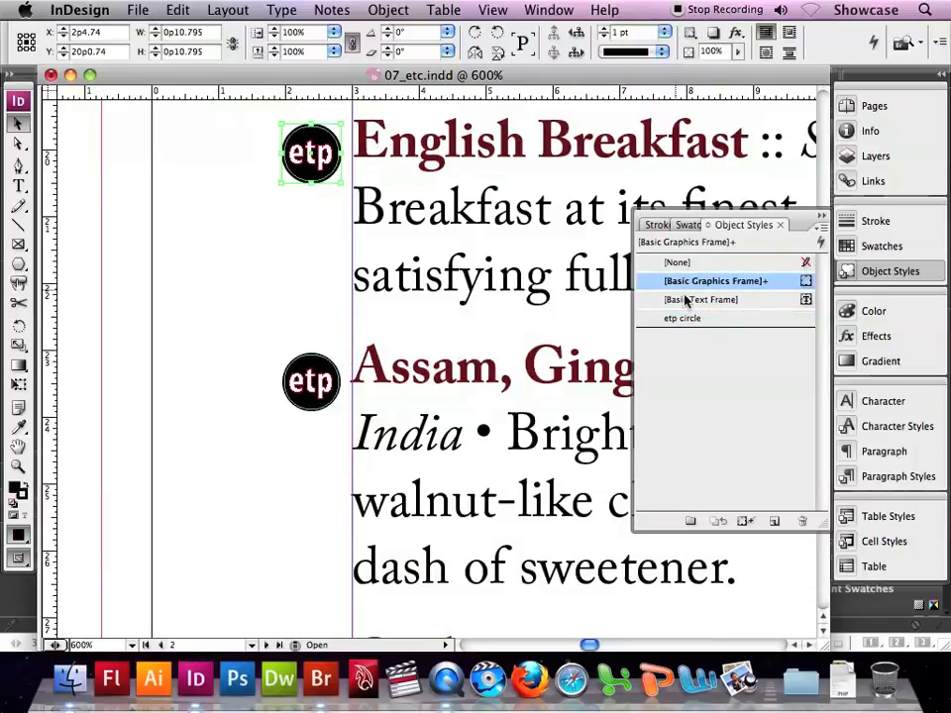
{"action": "left_click", "coordinate": [706, 319]}
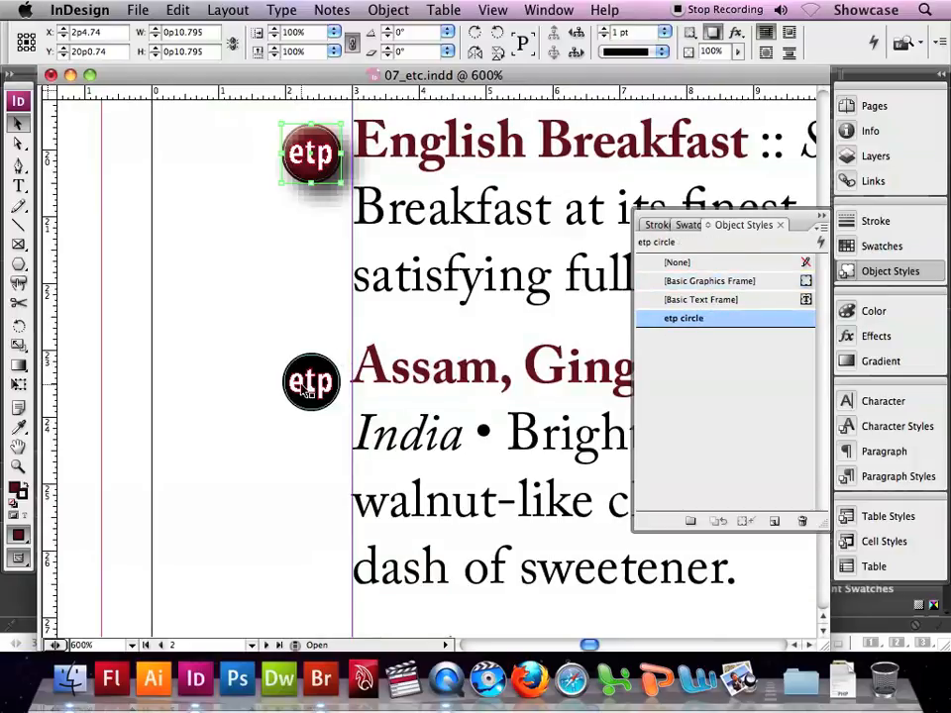
{"action": "left_click", "coordinate": [305, 390]}
{"action": "left_click", "coordinate": [705, 318]}
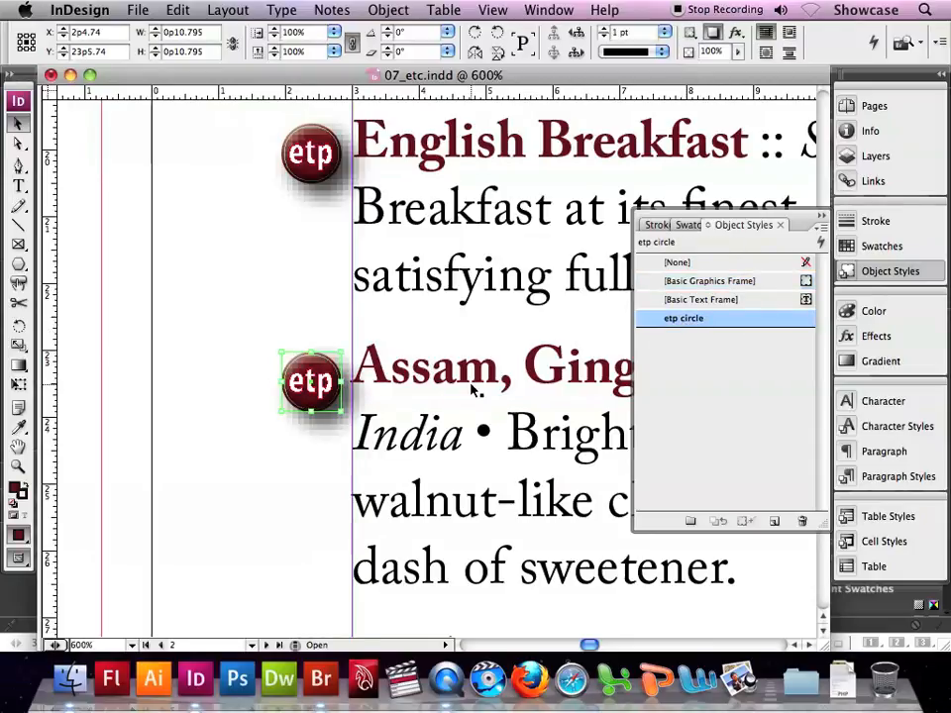
{"action": "scroll", "coordinate": [472, 389], "scroll_direction": "down", "scroll_amount": 3}
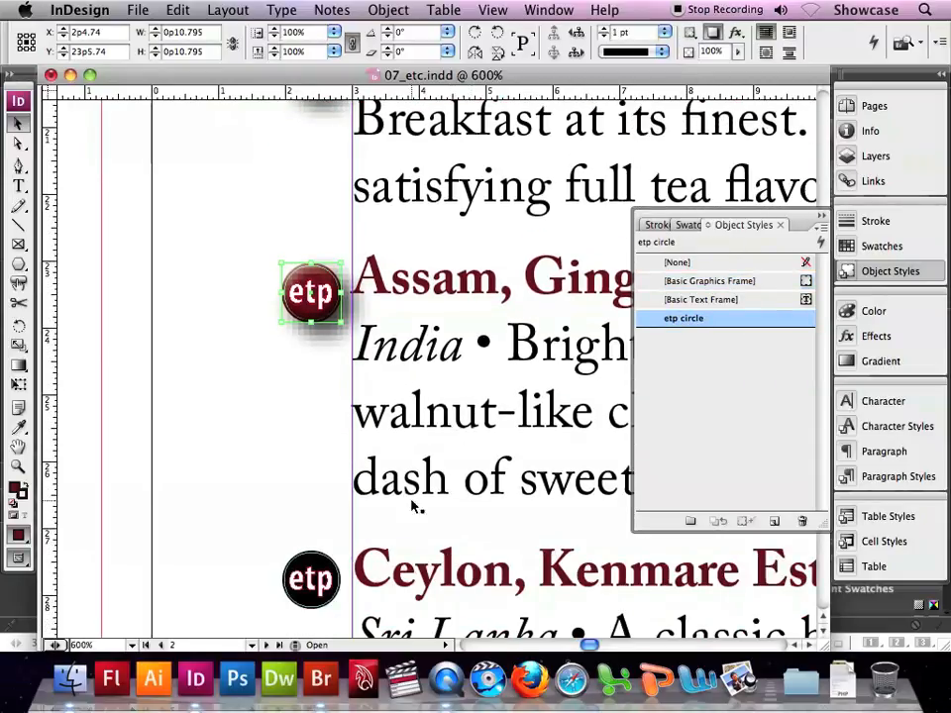
Apply the etp circle object style to the circles beside Ceylon, Kama Sutra Chai, Vanilla Chai and Organic Earl Grey, and save the document
{"action": "left_click", "coordinate": [311, 579]}
{"action": "left_click", "coordinate": [702, 319]}
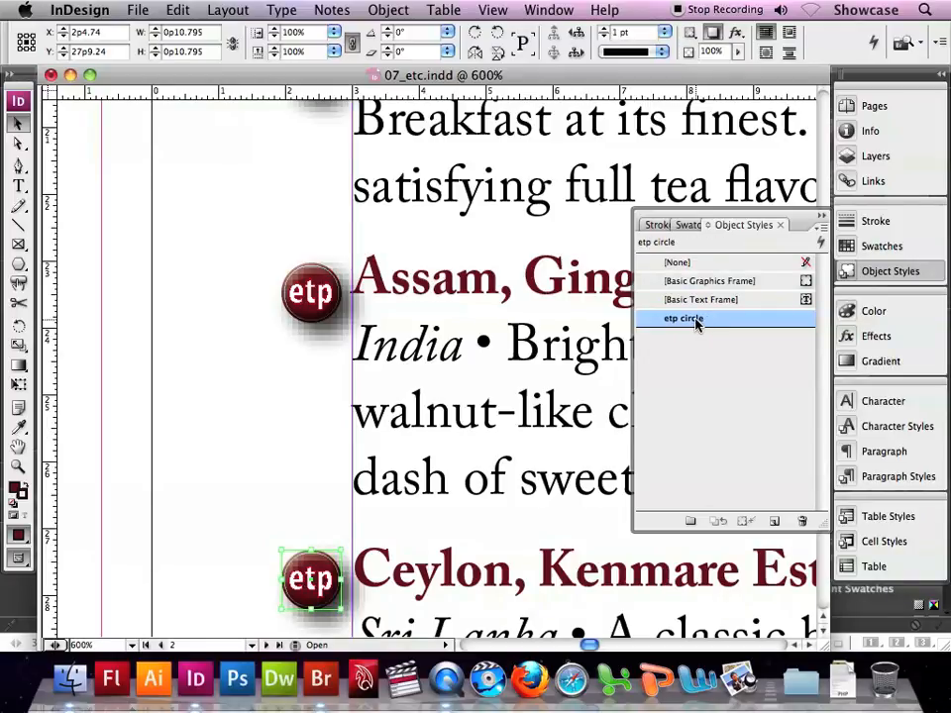
{"action": "scroll", "coordinate": [440, 332], "scroll_direction": "down", "scroll_amount": 10}
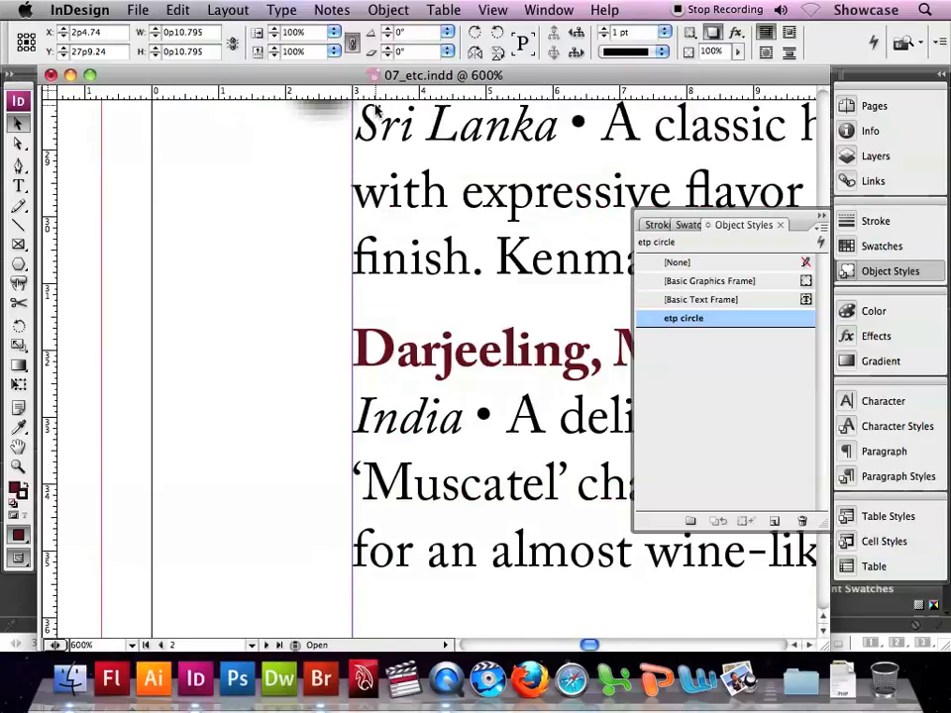
{"action": "left_click", "coordinate": [491, 9]}
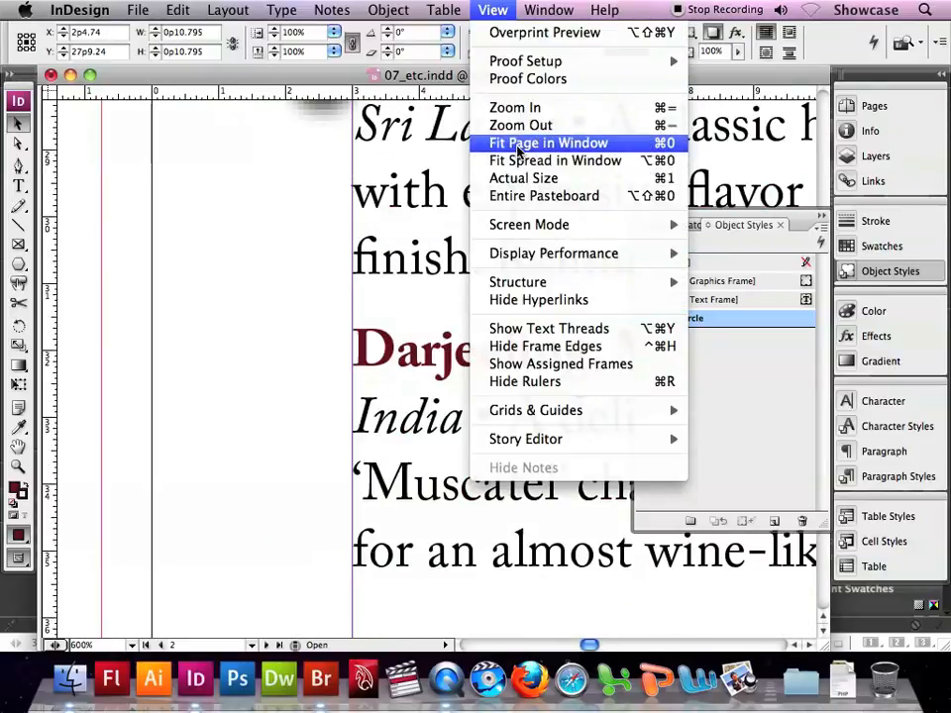
{"action": "left_click", "coordinate": [507, 144]}
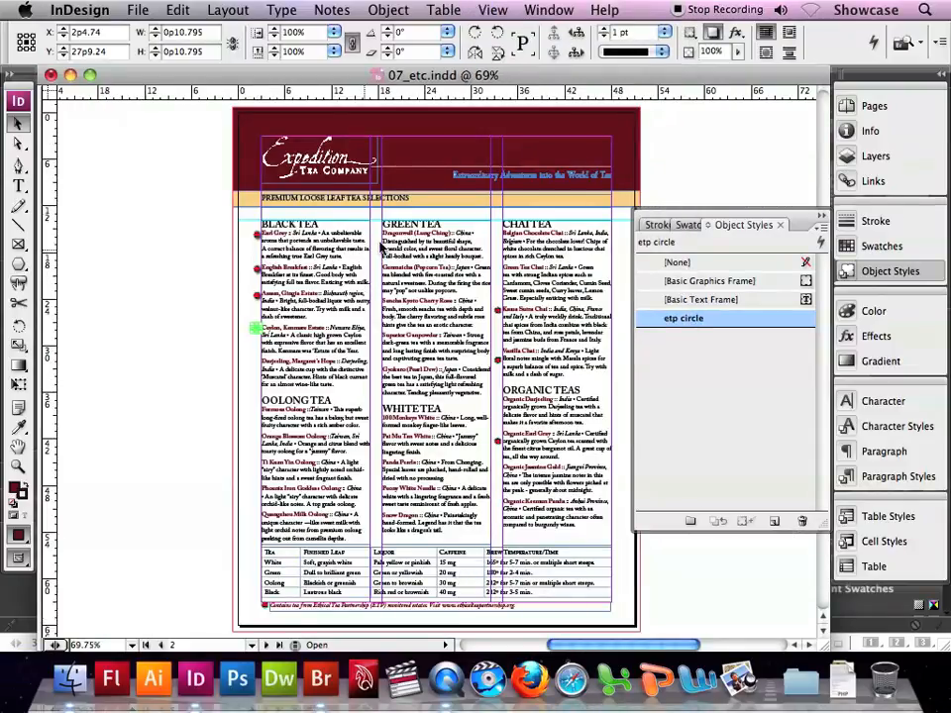
{"action": "left_click", "coordinate": [498, 309]}
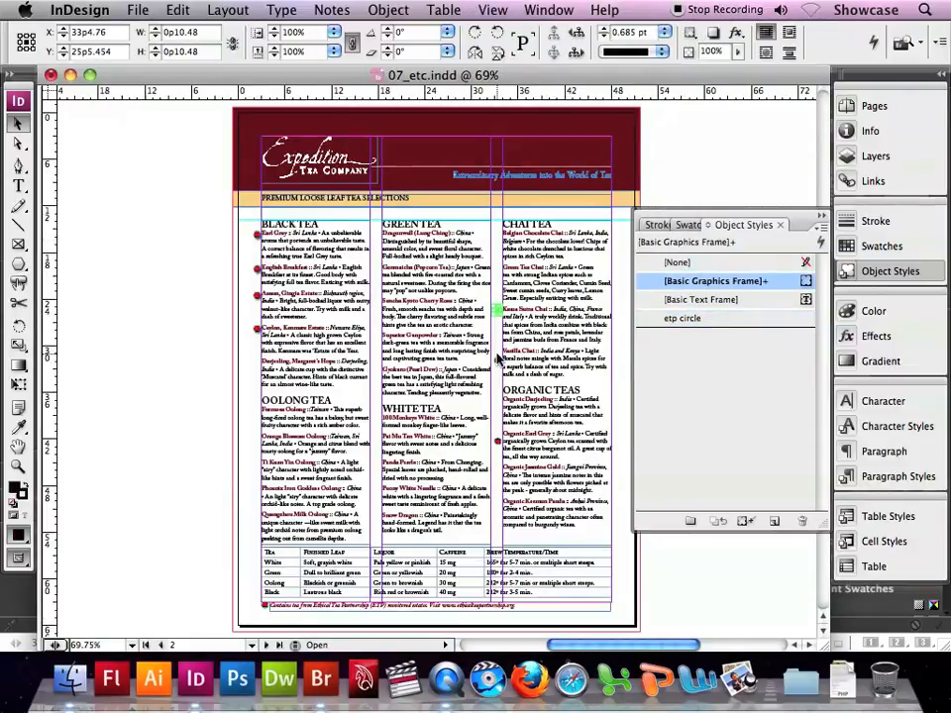
{"action": "left_click", "coordinate": [497, 359], "text": "shift"}
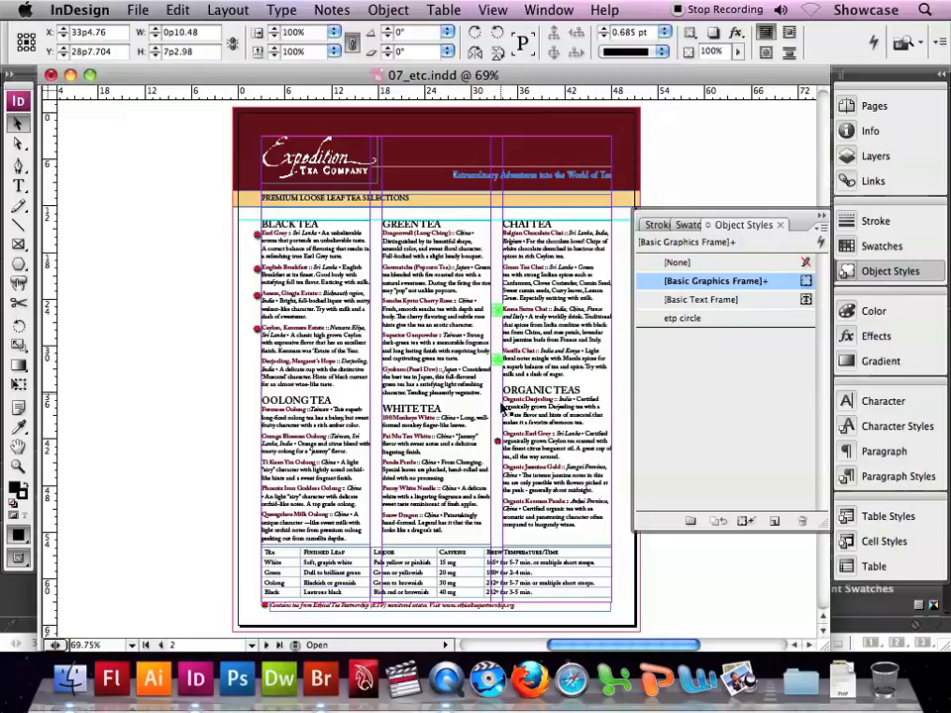
{"action": "left_click", "coordinate": [698, 319]}
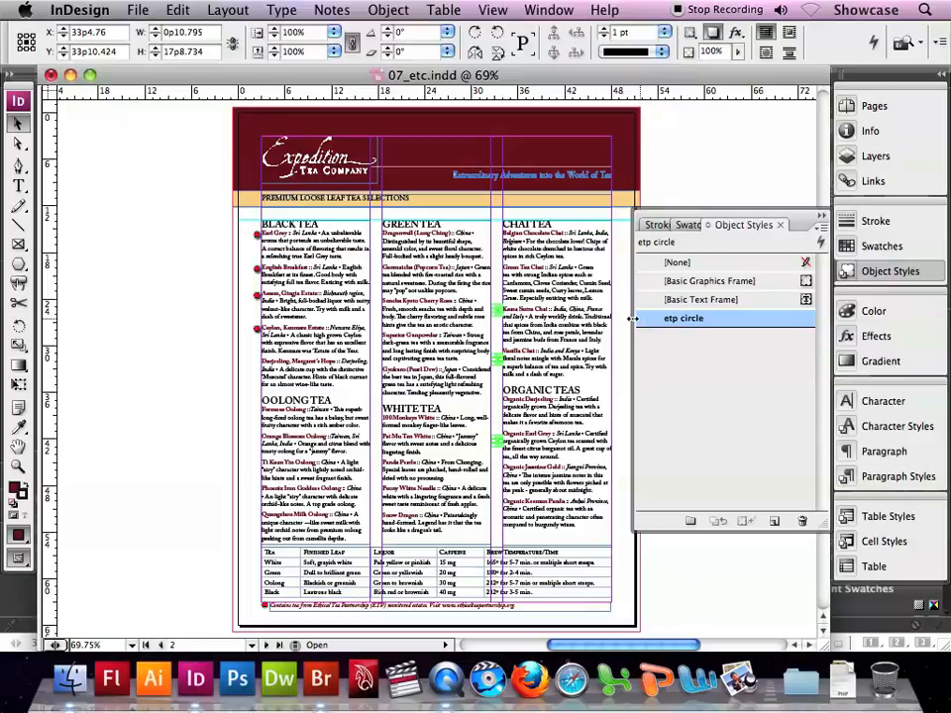
{"action": "left_click", "coordinate": [138, 10]}
{"action": "left_click", "coordinate": [161, 131]}
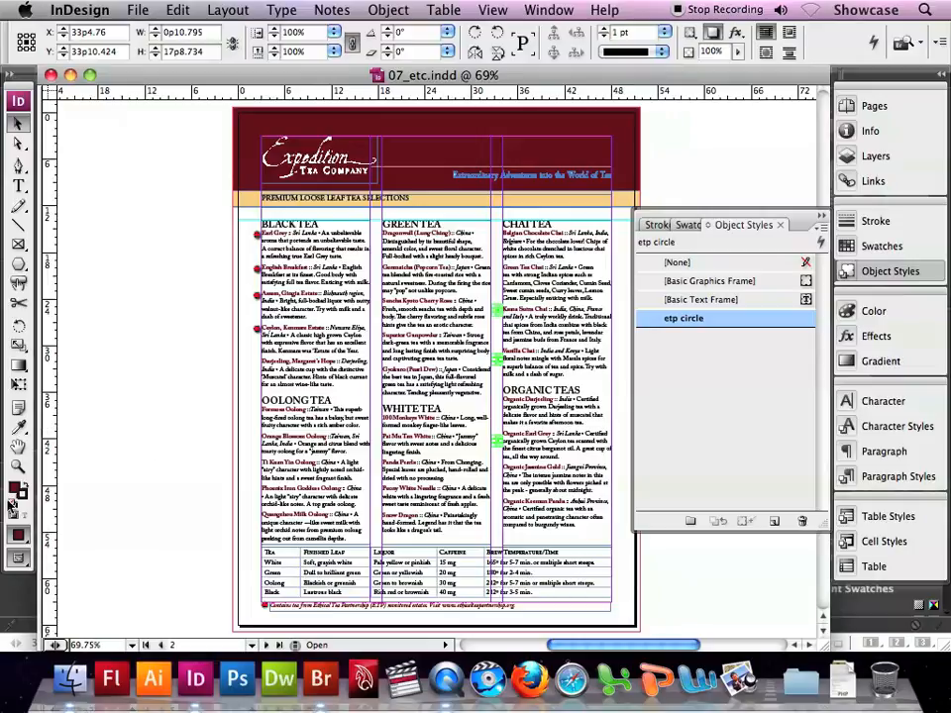
Fill the Tea and Finished Leaf header cells of the bottom table with the C=4 M=15 Y=48 K=0 swatch at 100% tint
{"action": "double_click", "coordinate": [20, 466]}
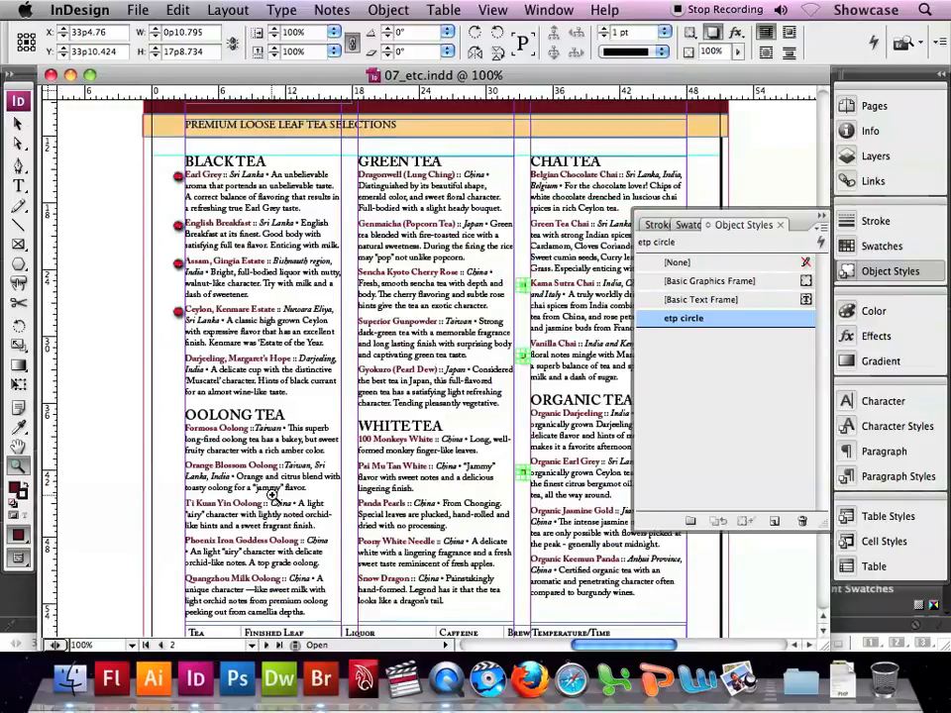
{"action": "scroll", "coordinate": [275, 499], "scroll_direction": "down", "scroll_amount": 5}
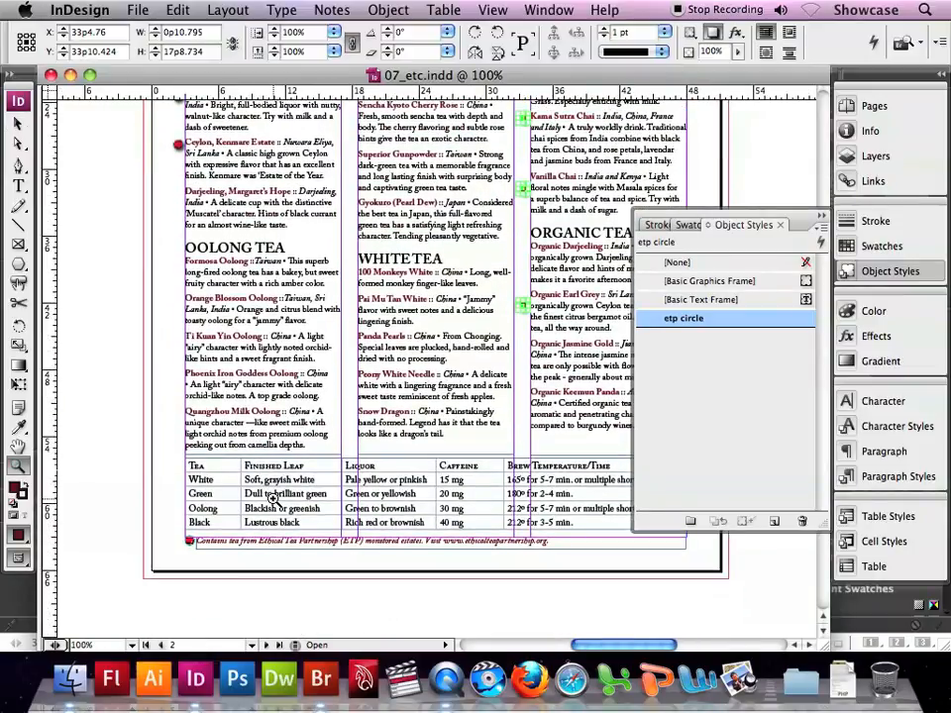
{"action": "left_click", "coordinate": [820, 216]}
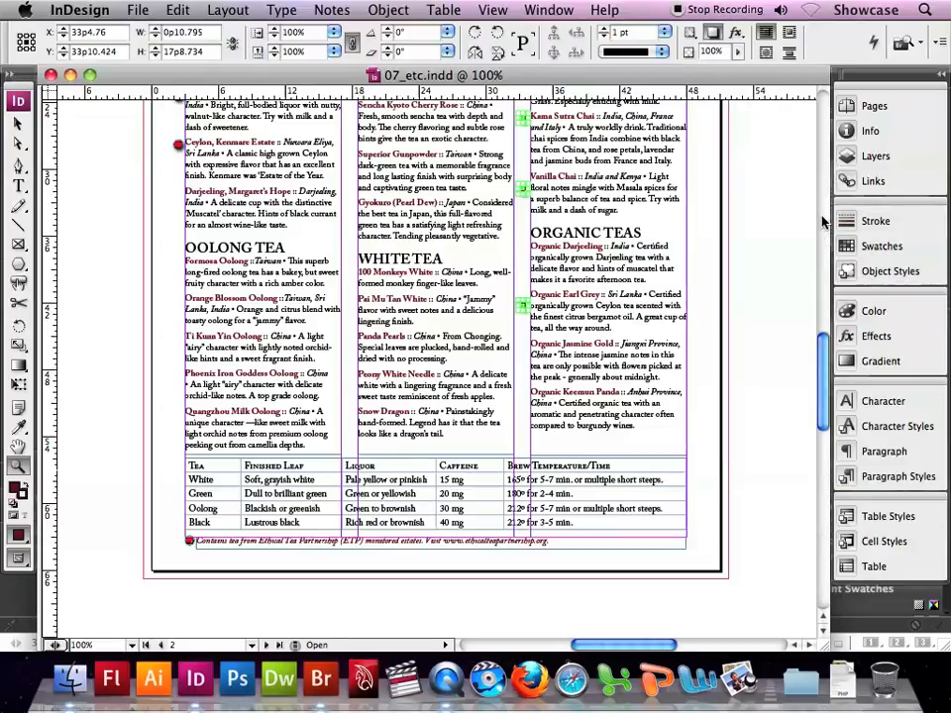
{"action": "left_click", "coordinate": [17, 188]}
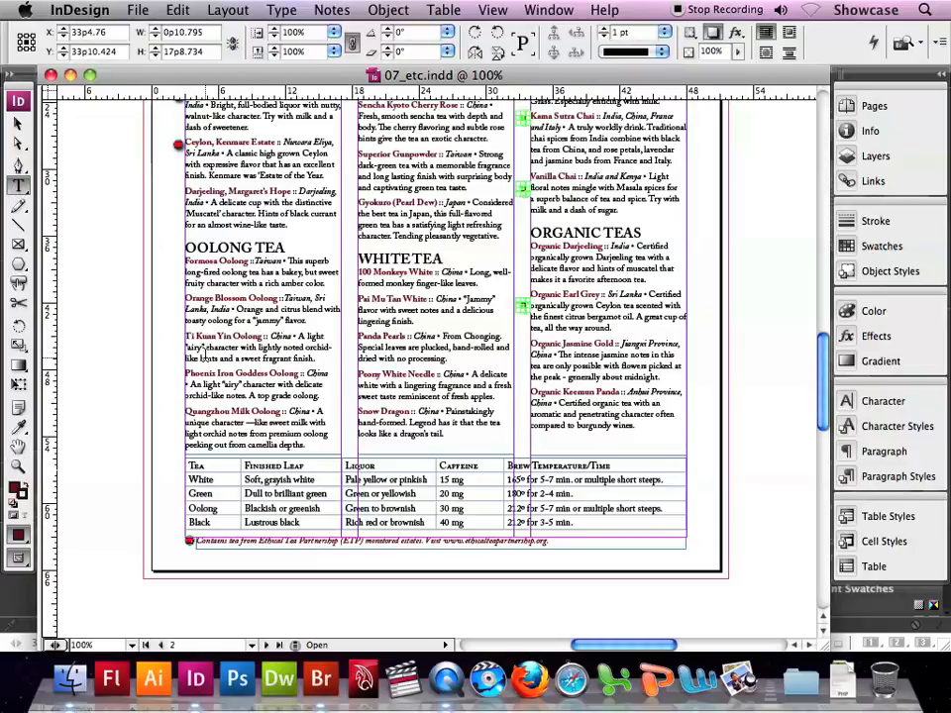
{"action": "left_click", "coordinate": [193, 466]}
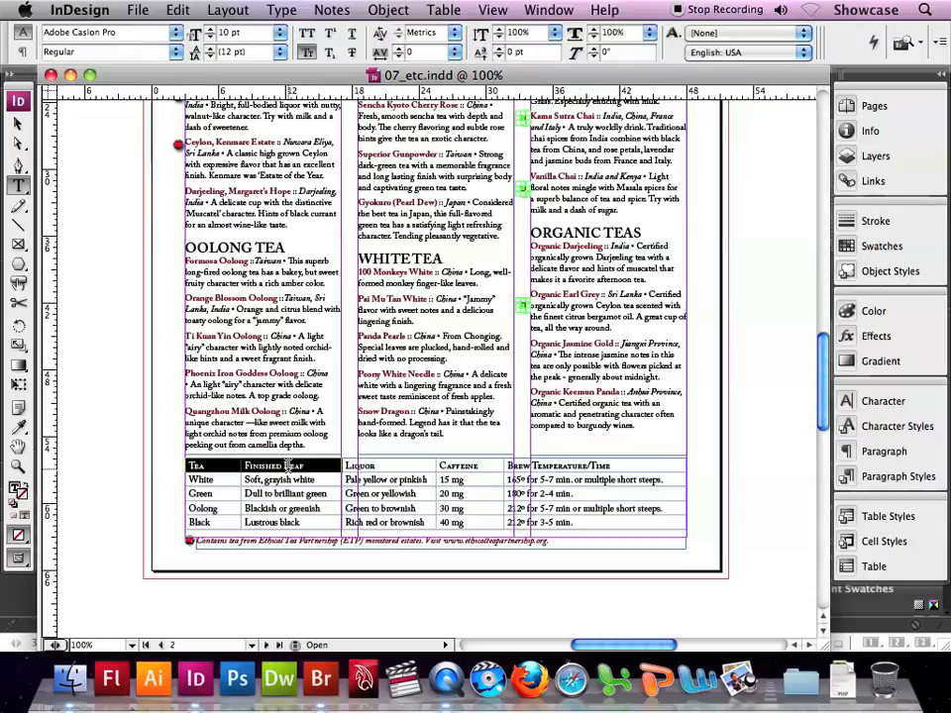
{"action": "left_click_drag", "start_coordinate": [193, 465], "coordinate": [281, 468]}
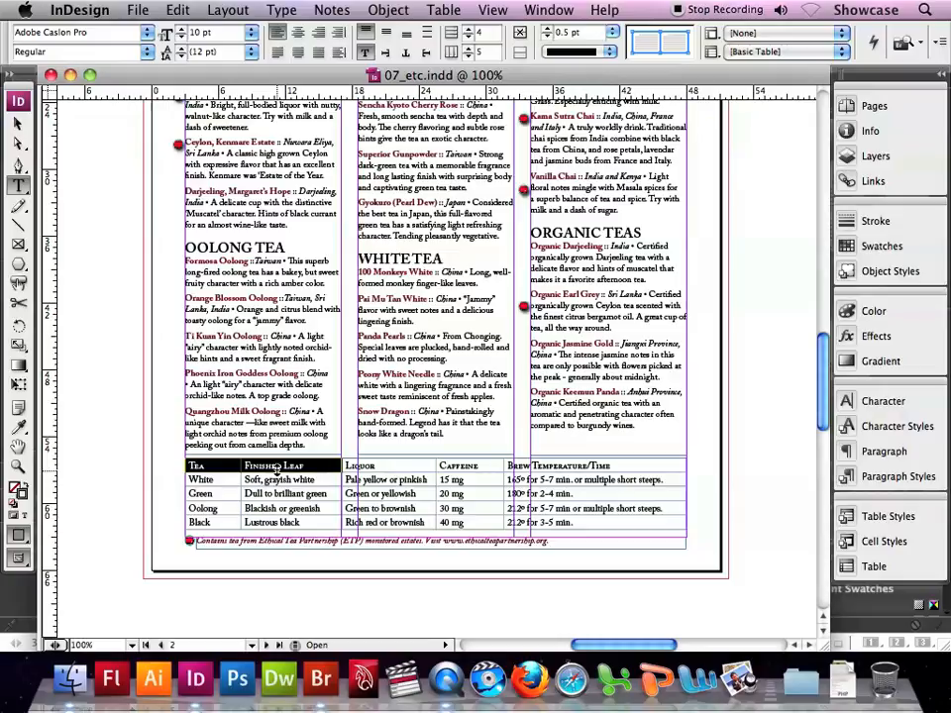
{"action": "left_click", "coordinate": [455, 12]}
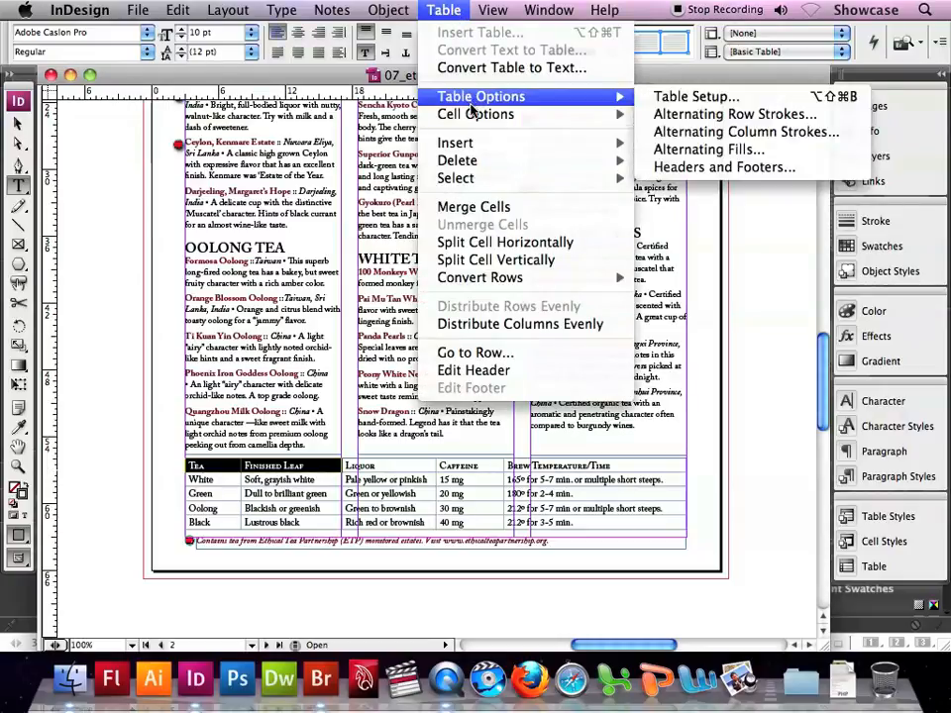
{"action": "mouse_move", "coordinate": [474, 116]}
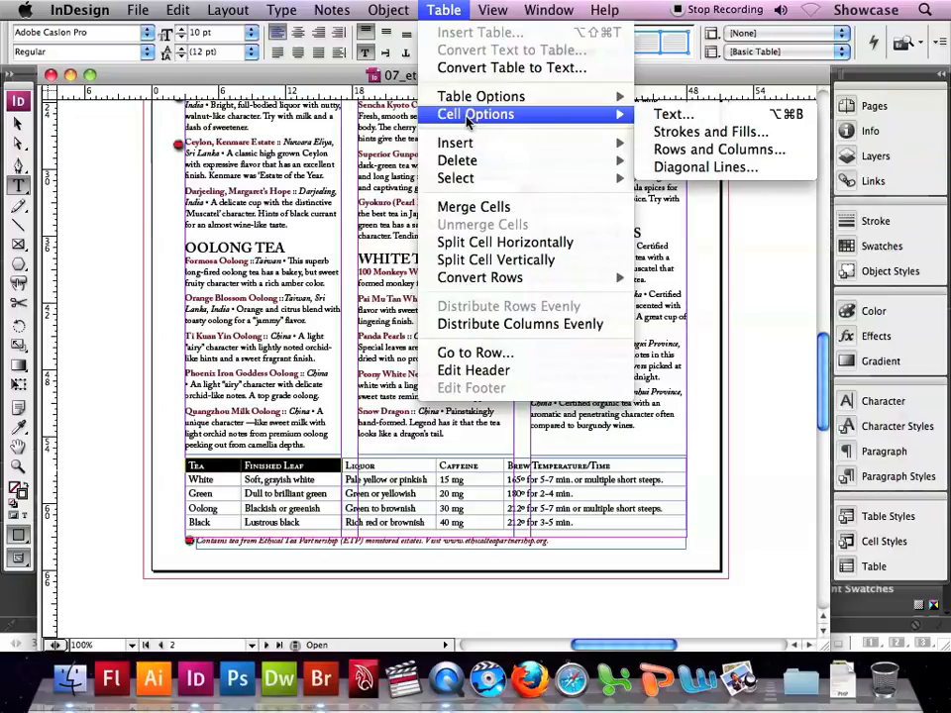
{"action": "left_click", "coordinate": [706, 131]}
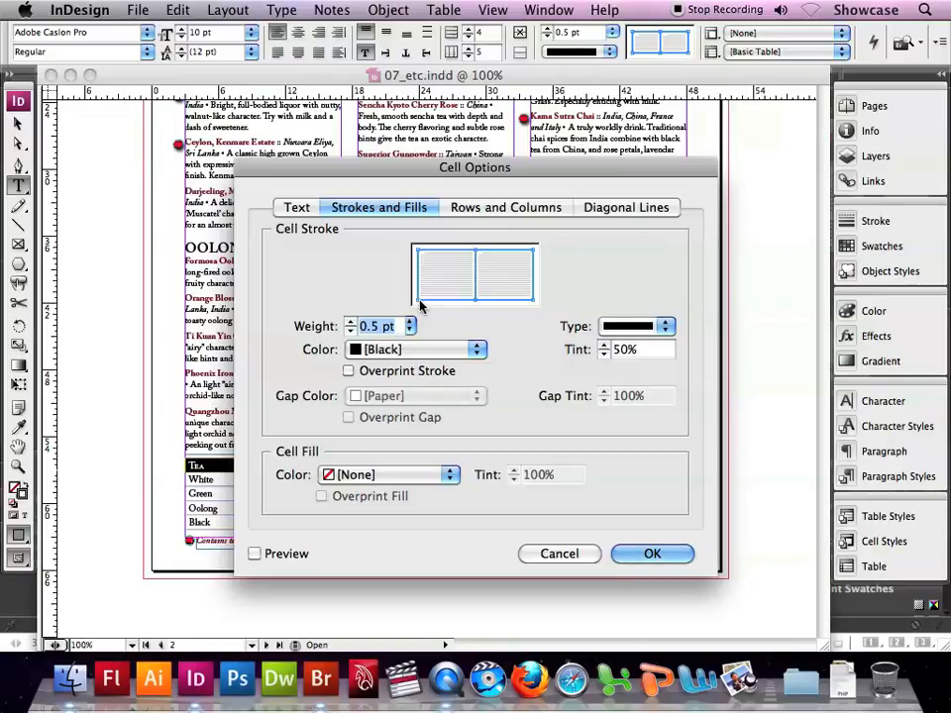
{"action": "left_click", "coordinate": [445, 475]}
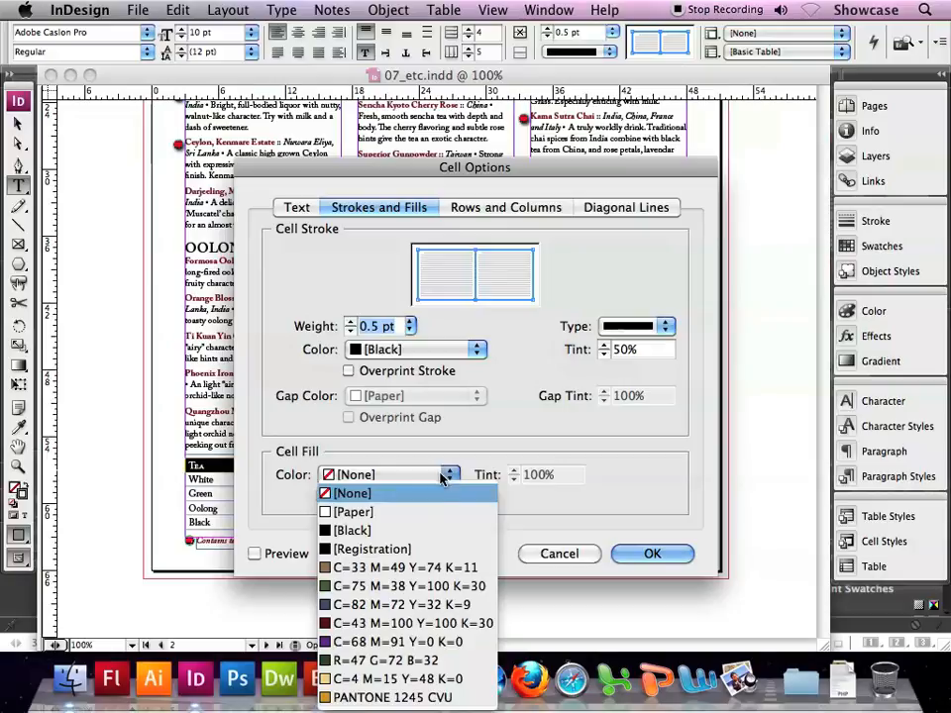
{"action": "left_click", "coordinate": [401, 680]}
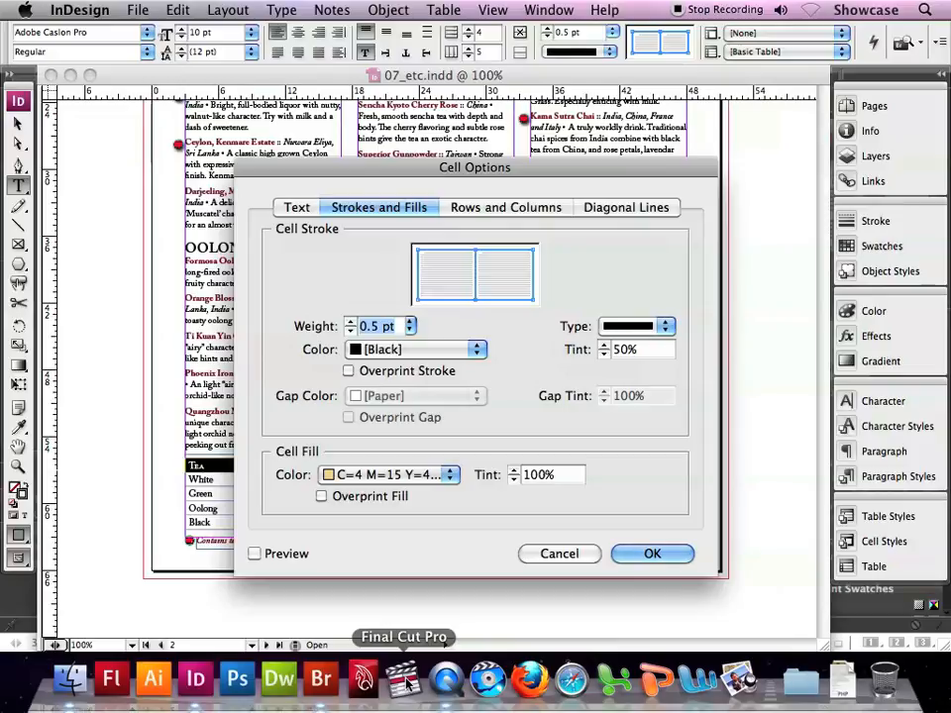
{"action": "left_click", "coordinate": [647, 553]}
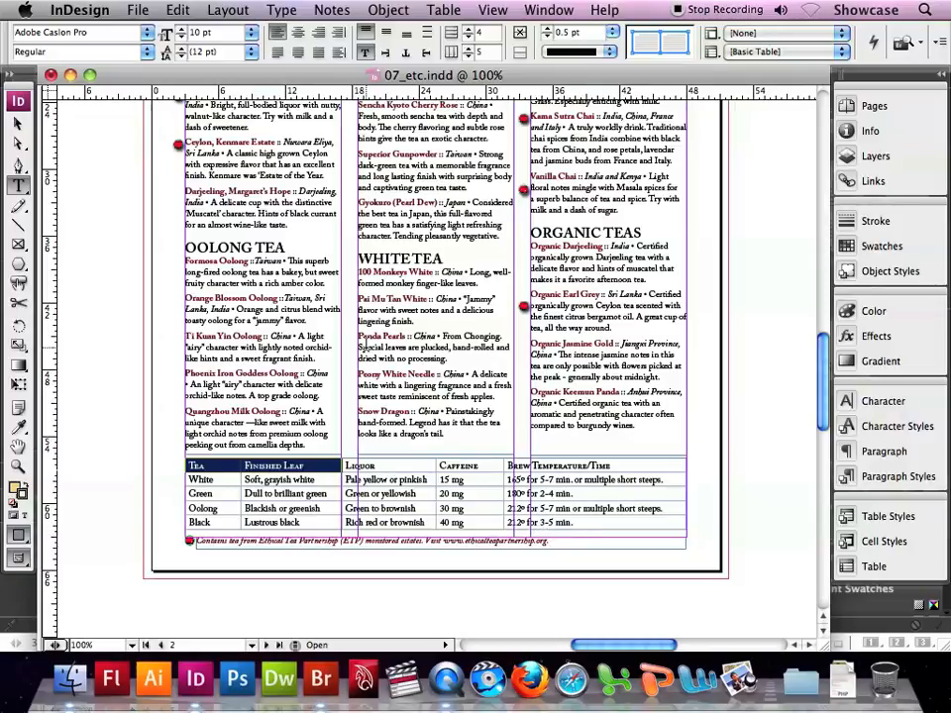
Create a cell style named "Table Head" from the filled header cells, using Head4 as its paragraph style
{"action": "left_click", "coordinate": [543, 11]}
{"action": "mouse_move", "coordinate": [550, 34]}
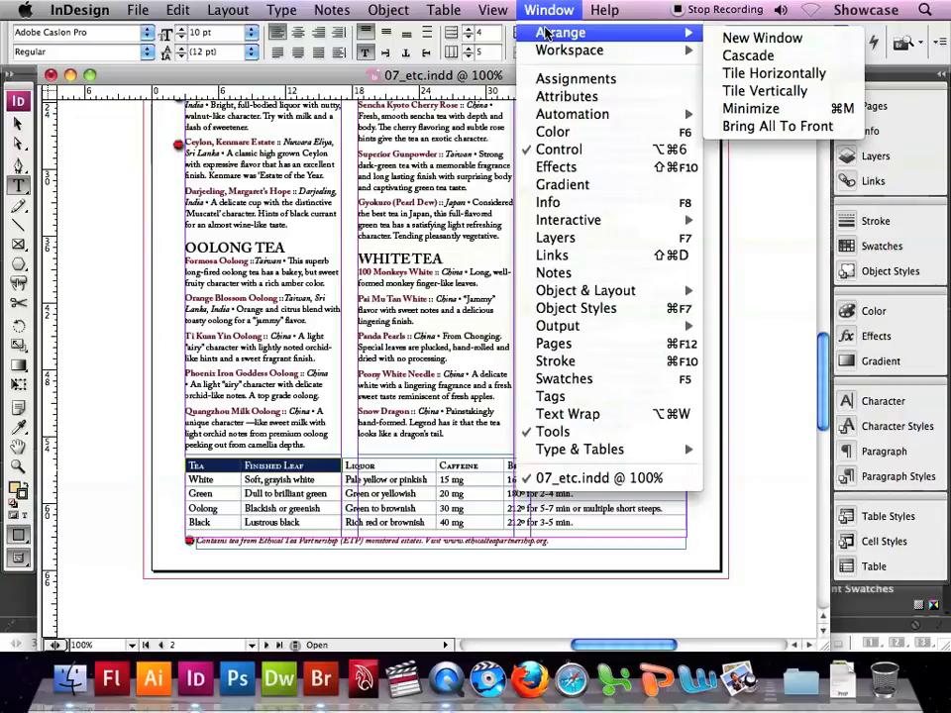
{"action": "mouse_move", "coordinate": [585, 452]}
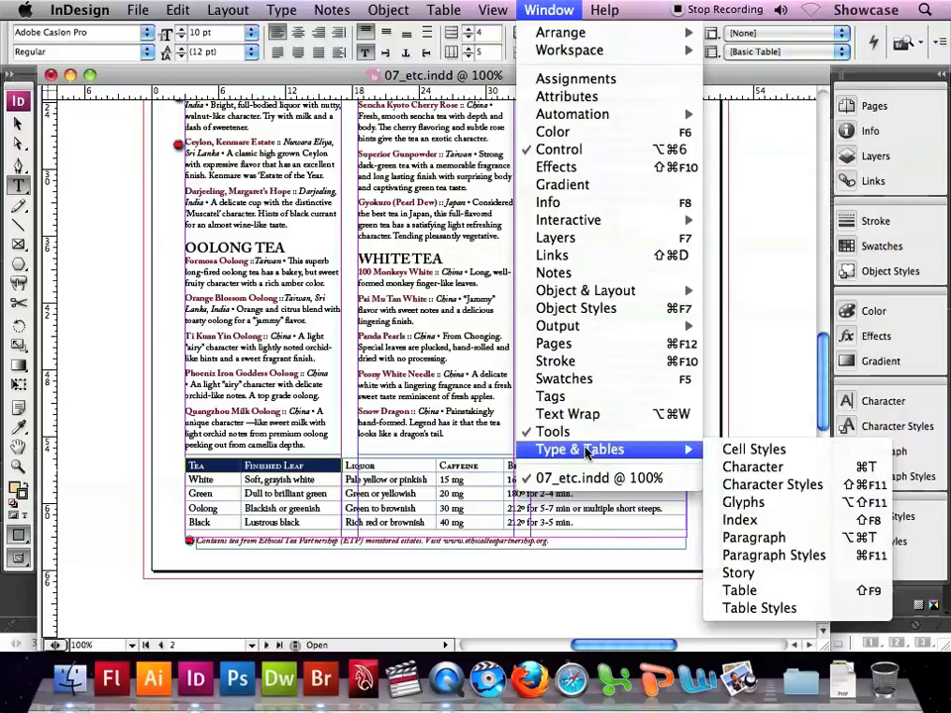
{"action": "left_click", "coordinate": [756, 451]}
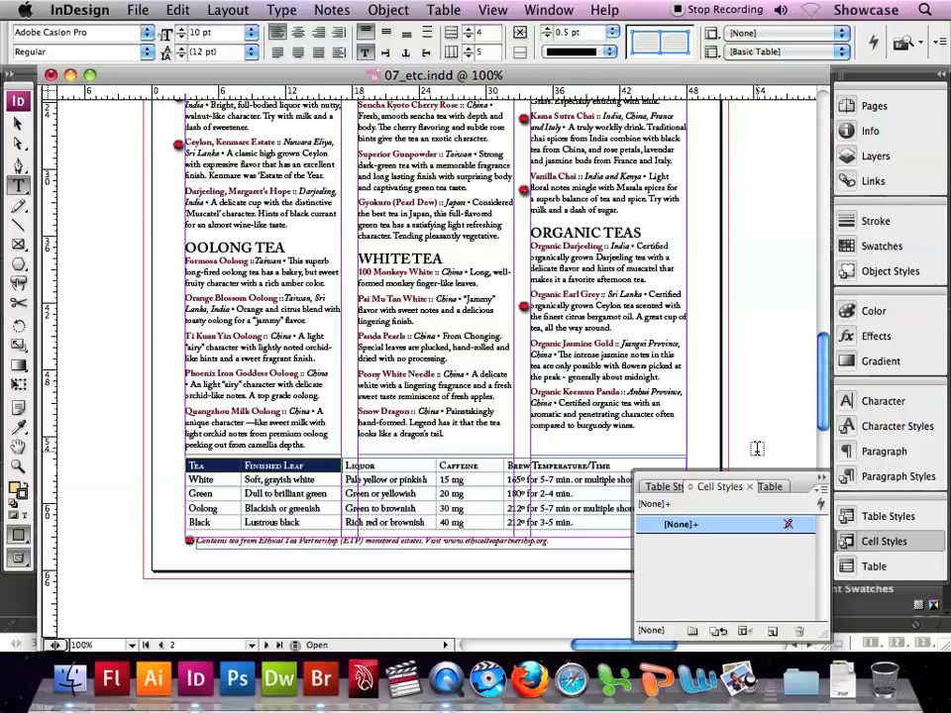
{"action": "left_click", "coordinate": [818, 492]}
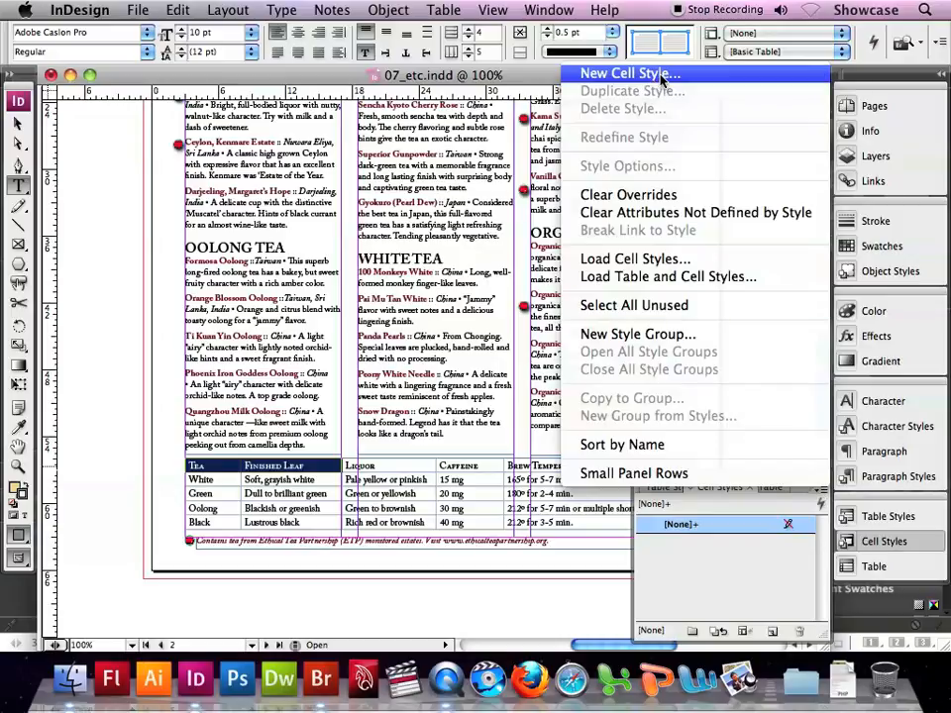
{"action": "left_click", "coordinate": [594, 73]}
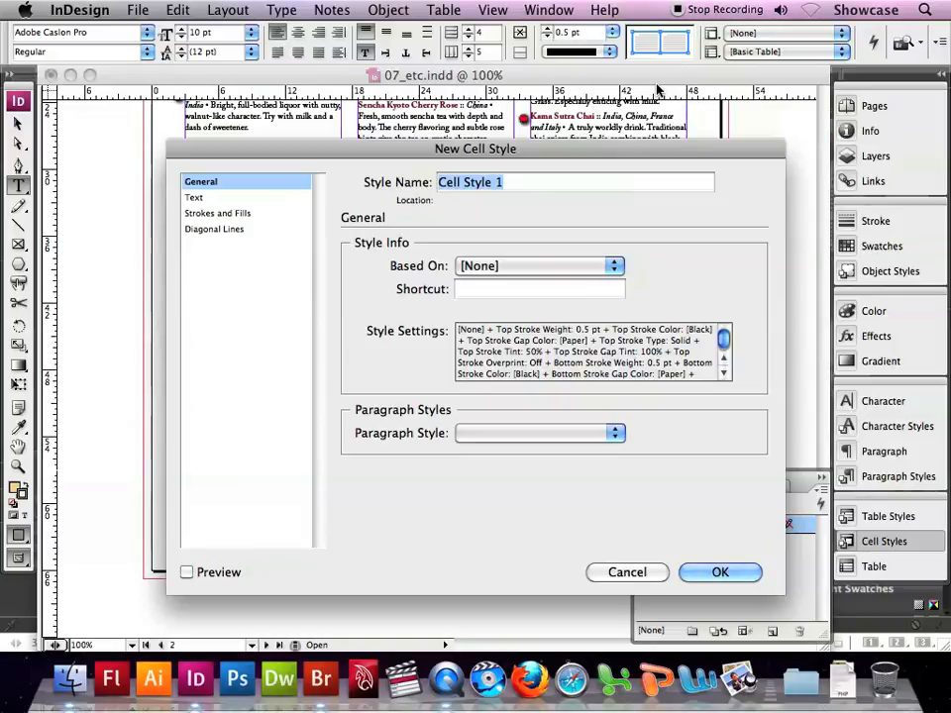
{"action": "type", "text": "Table"}
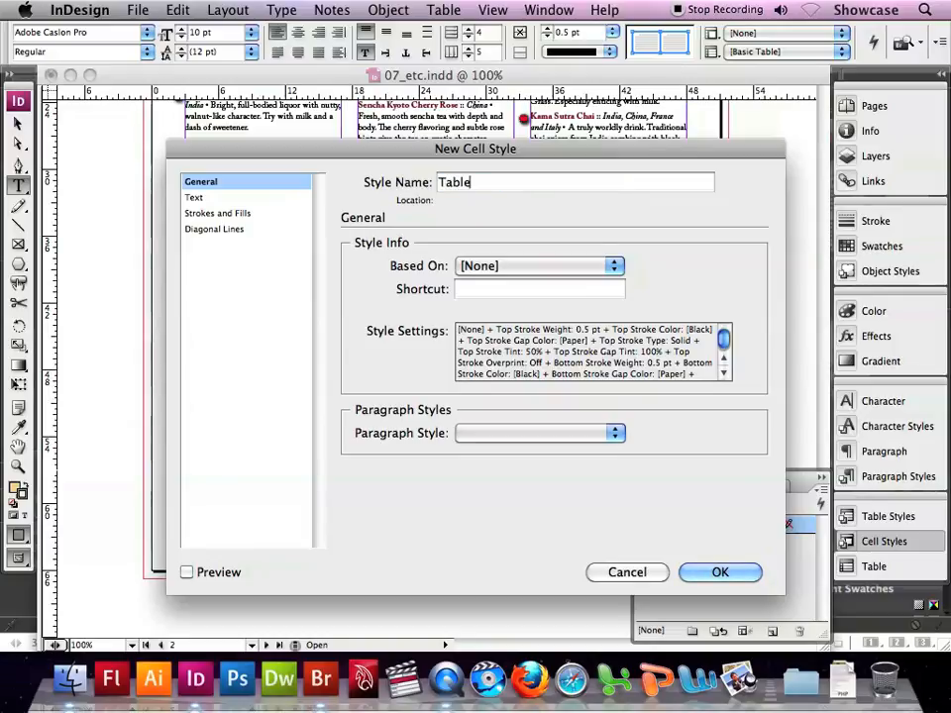
{"action": "type", "text": " Head"}
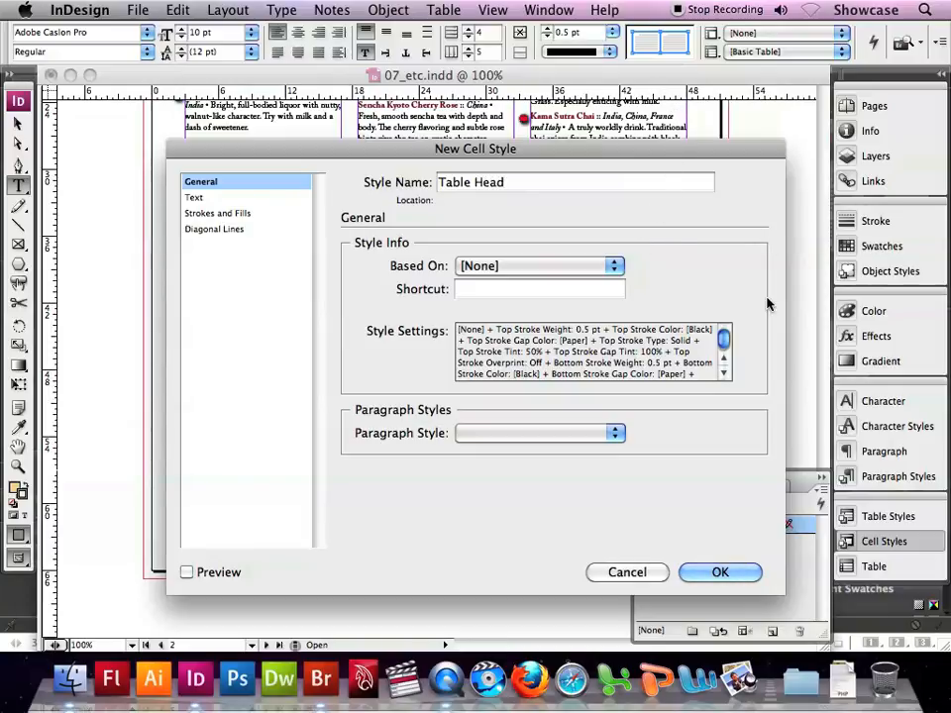
{"action": "left_click", "coordinate": [614, 433]}
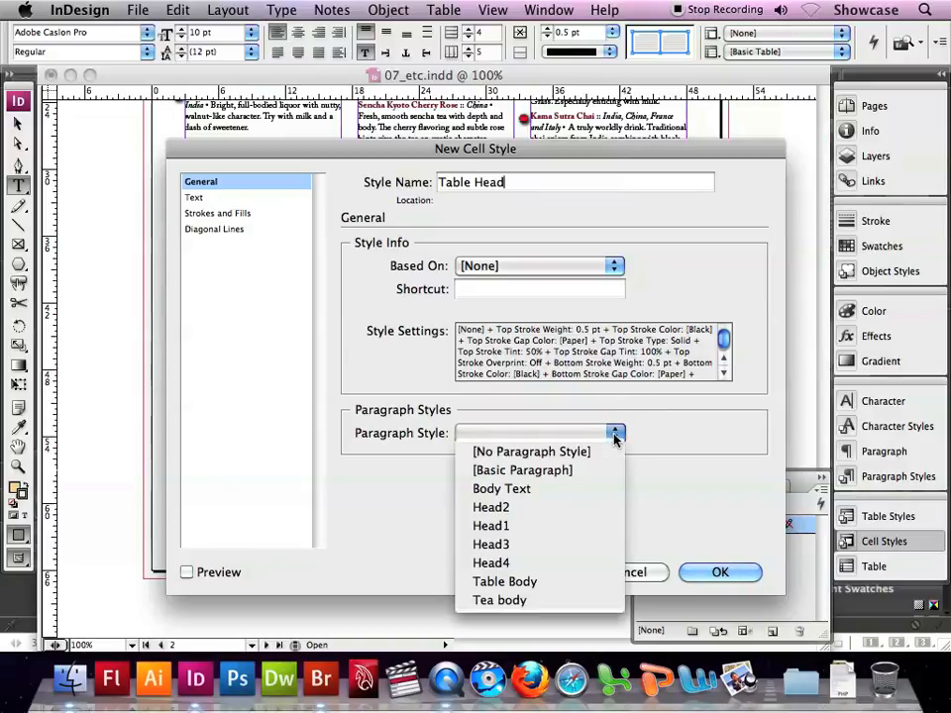
{"action": "left_click", "coordinate": [553, 564]}
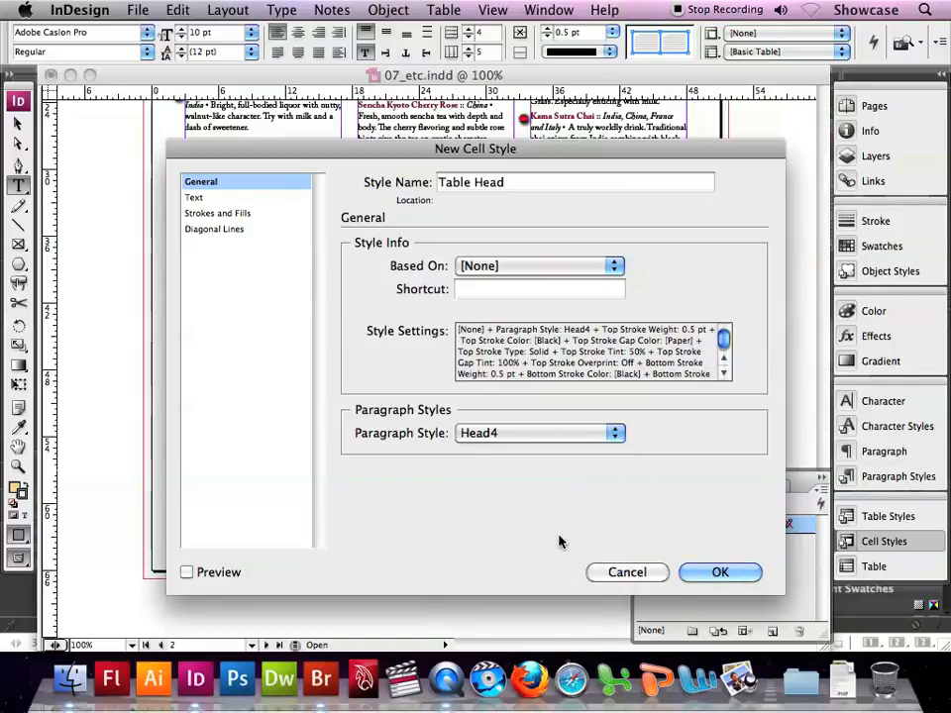
{"action": "left_click", "coordinate": [723, 573]}
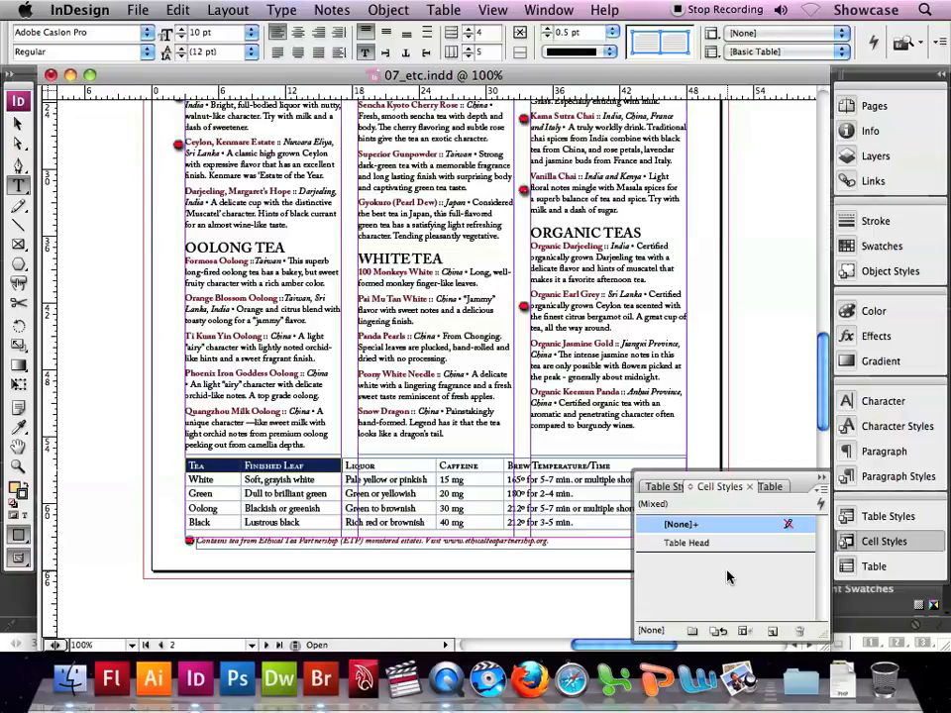
Create a cell style named "Table Body Rows" from the White and Soft, grayish white cells, using Table Body as its paragraph style
{"action": "left_click", "coordinate": [191, 479]}
{"action": "left_click_drag", "start_coordinate": [192, 480], "coordinate": [289, 479]}
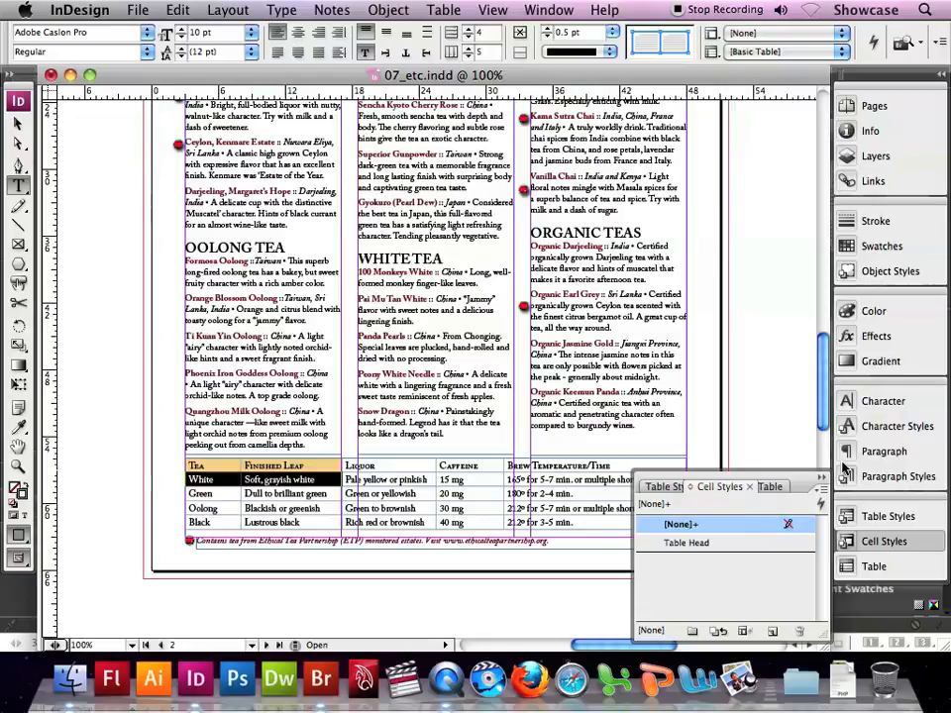
{"action": "left_click", "coordinate": [821, 491]}
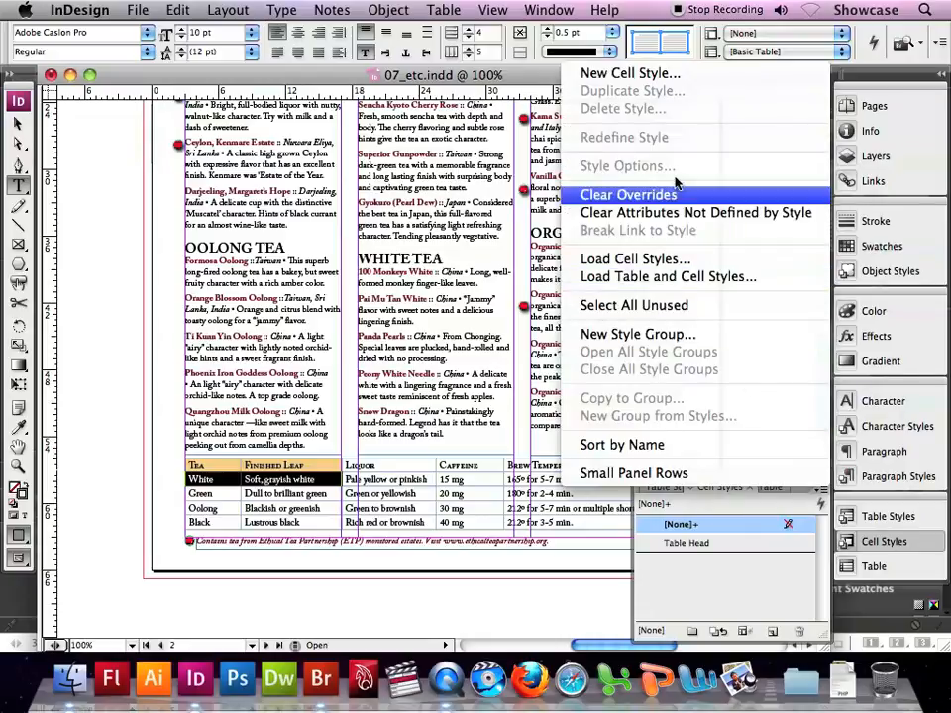
{"action": "left_click", "coordinate": [633, 75]}
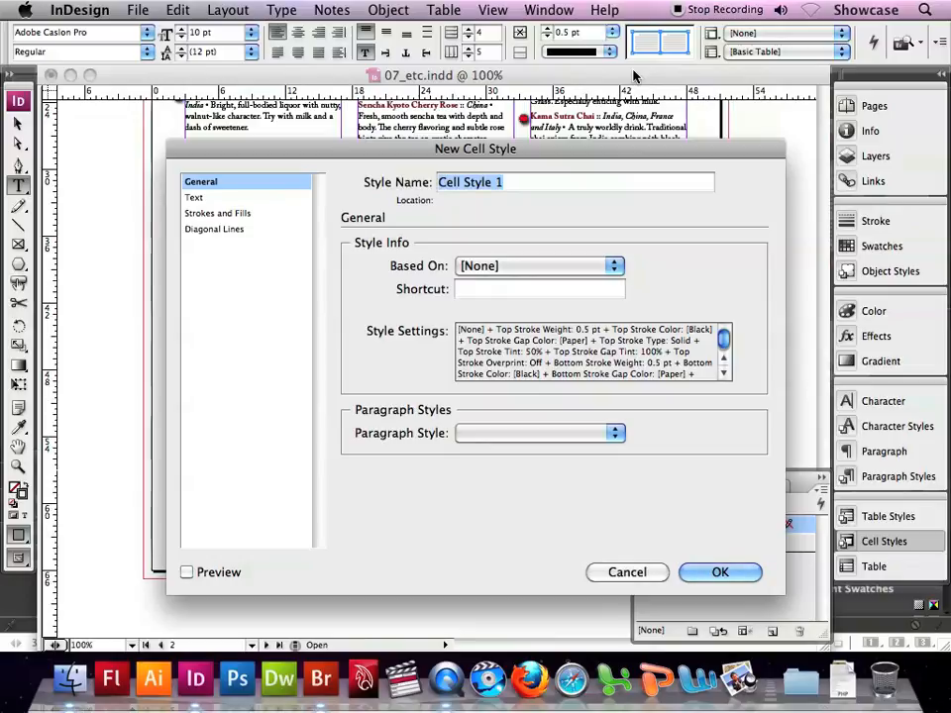
{"action": "type", "text": "Tab"}
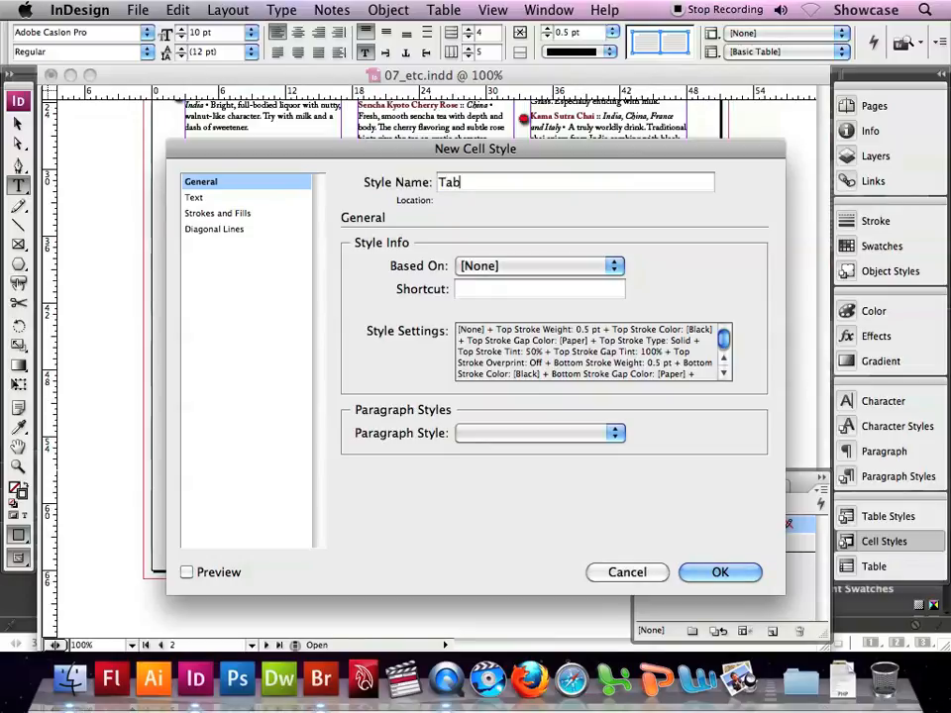
{"action": "type", "text": "le Body "}
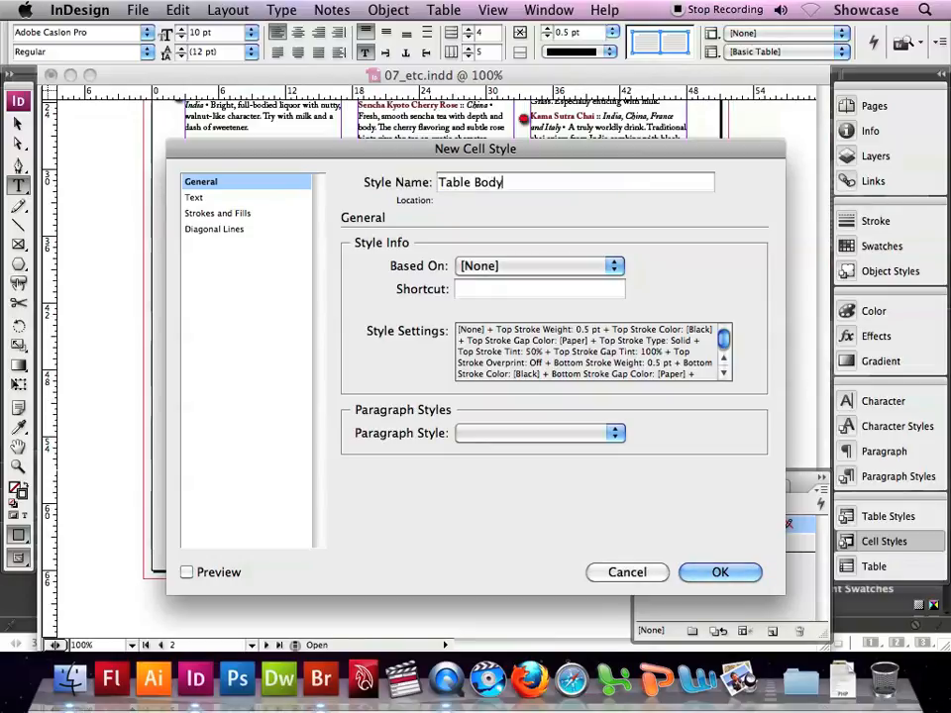
{"action": "type", "text": "Rows"}
{"action": "left_click", "coordinate": [617, 433]}
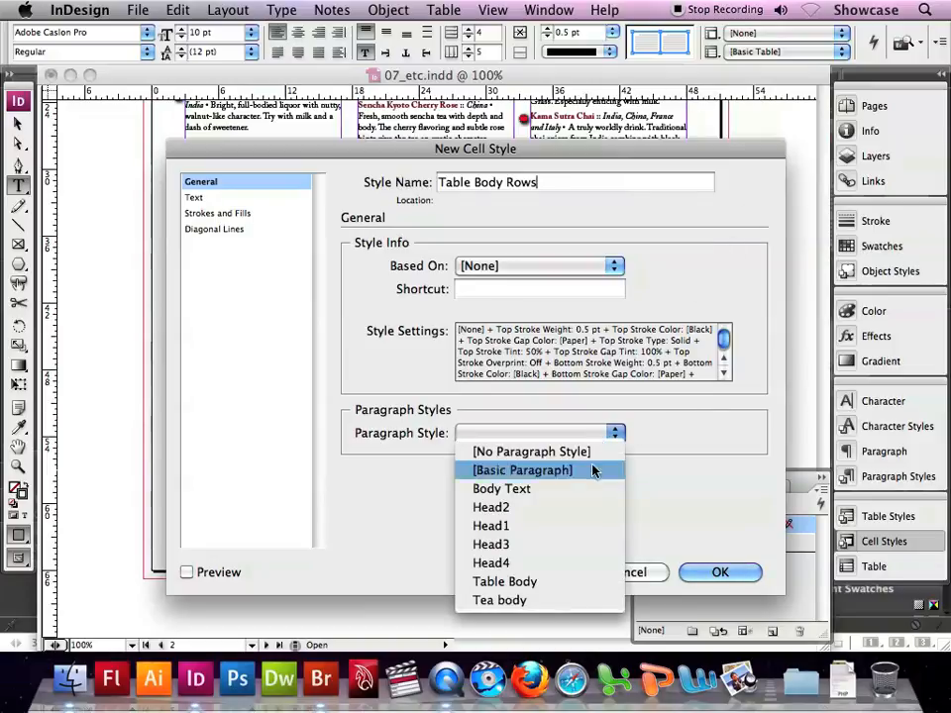
{"action": "left_click", "coordinate": [573, 583]}
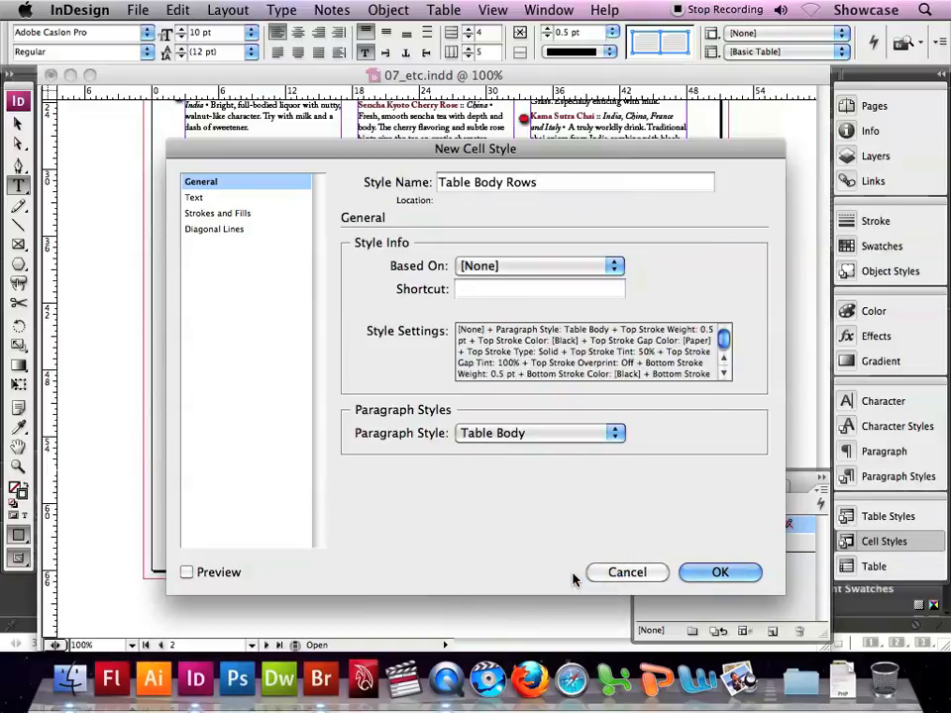
{"action": "left_click", "coordinate": [711, 573]}
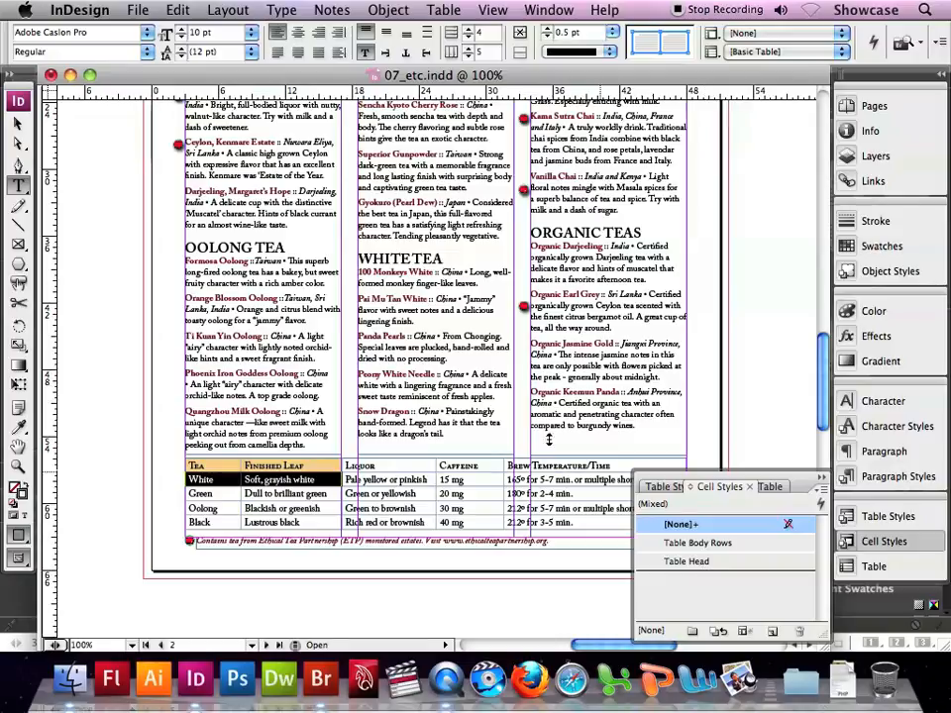
Start a new table style named "Tea Table" from within the tea table
{"action": "left_click", "coordinate": [403, 493]}
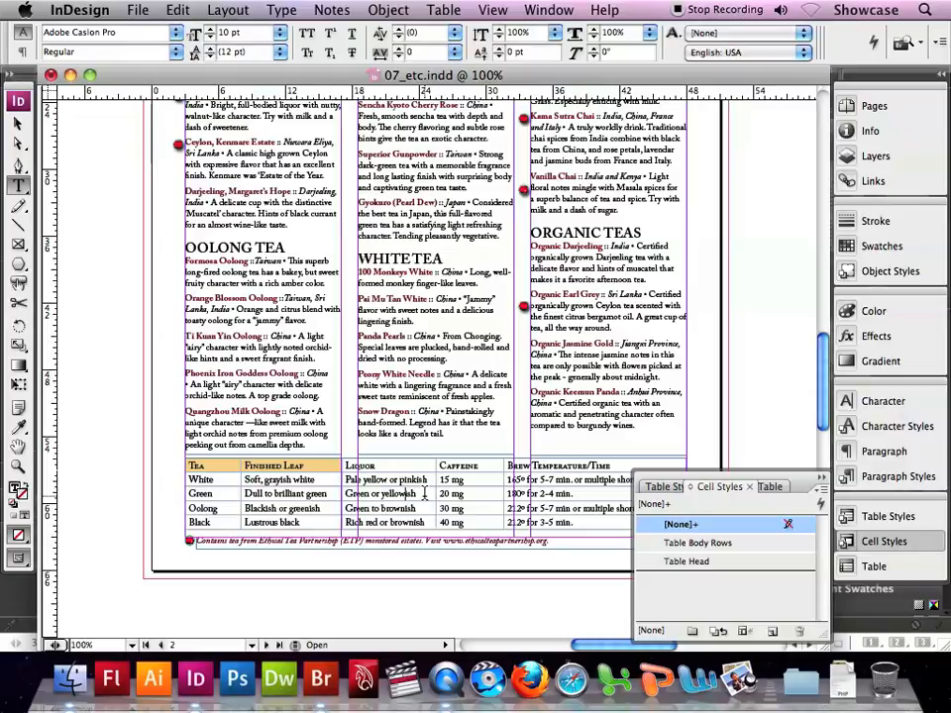
{"action": "left_click", "coordinate": [548, 10]}
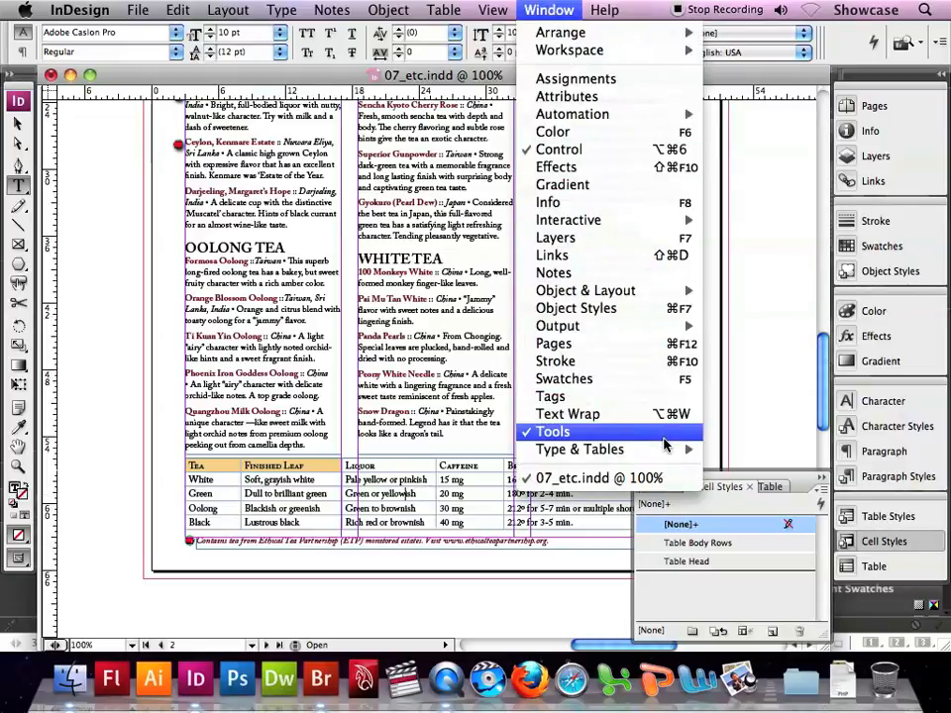
{"action": "mouse_move", "coordinate": [688, 452]}
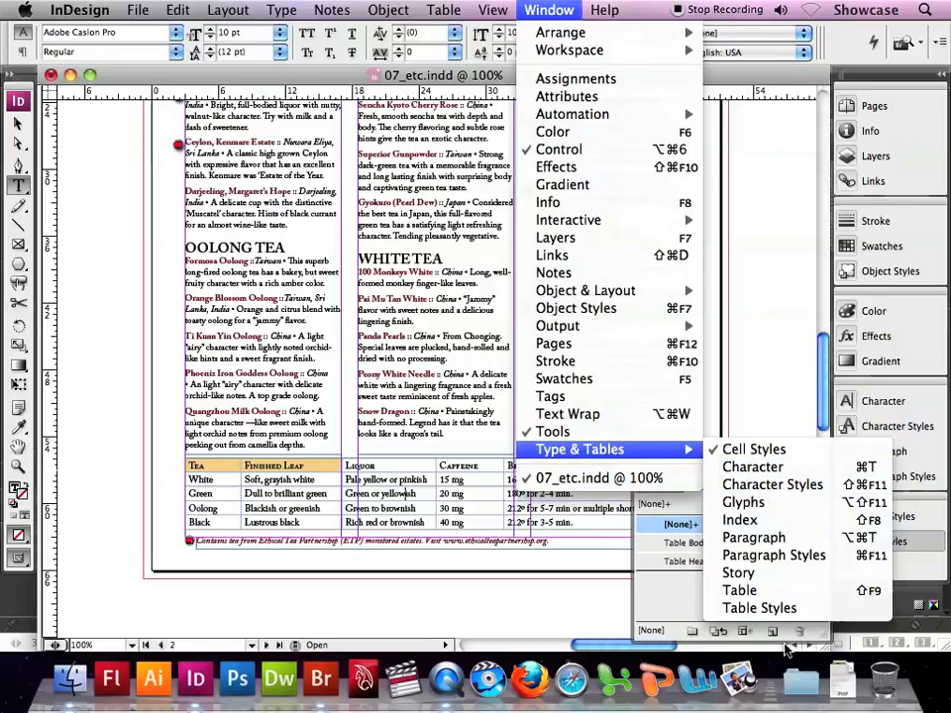
{"action": "left_click", "coordinate": [763, 607]}
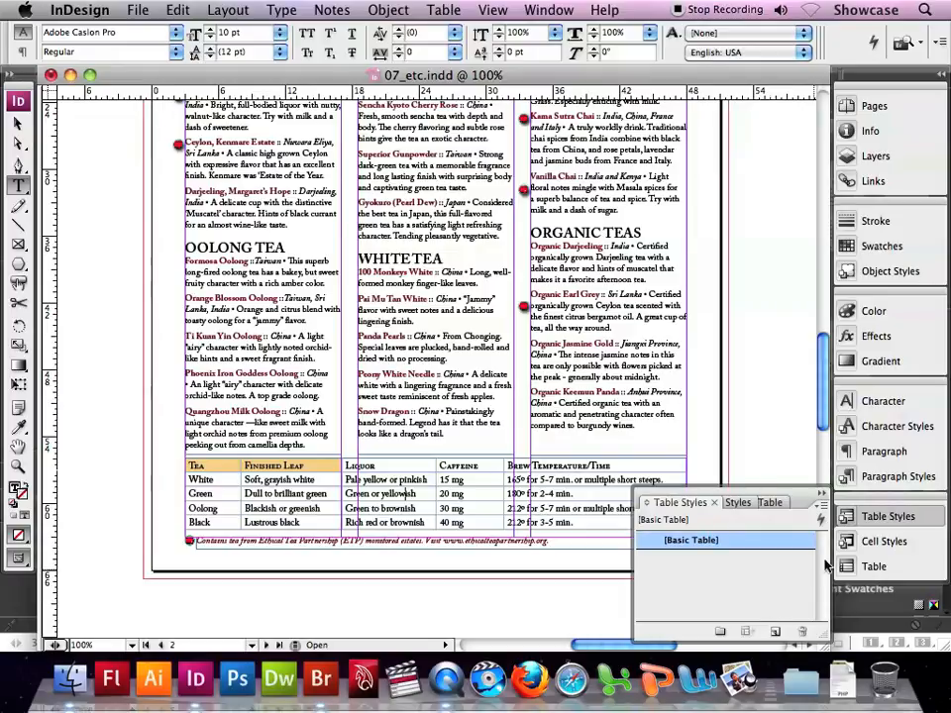
{"action": "left_click", "coordinate": [821, 492]}
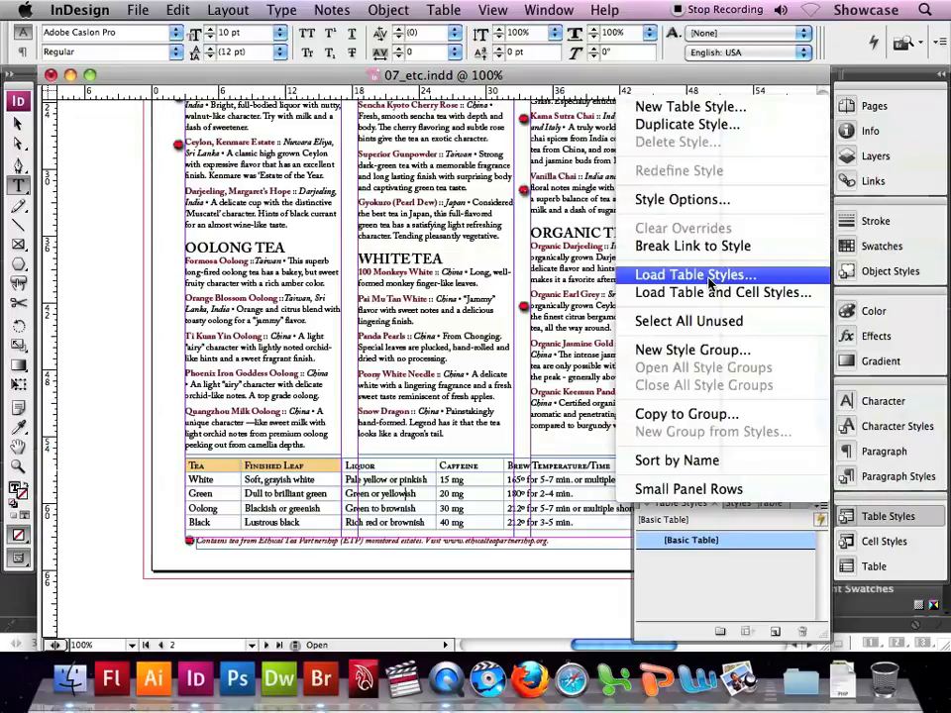
{"action": "left_click", "coordinate": [694, 106]}
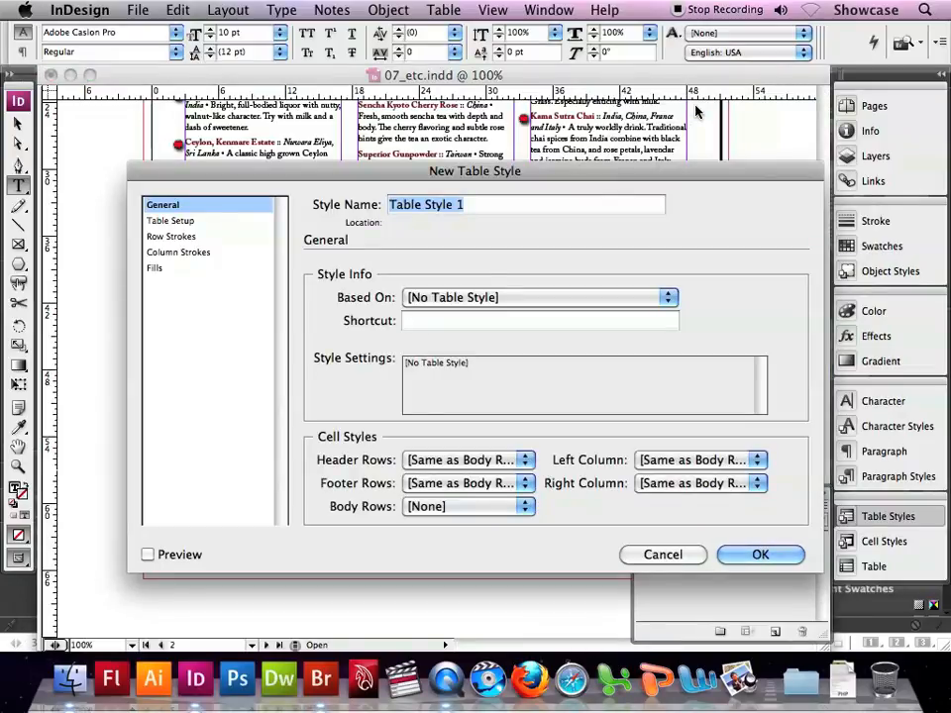
{"action": "type", "text": "Tea Table"}
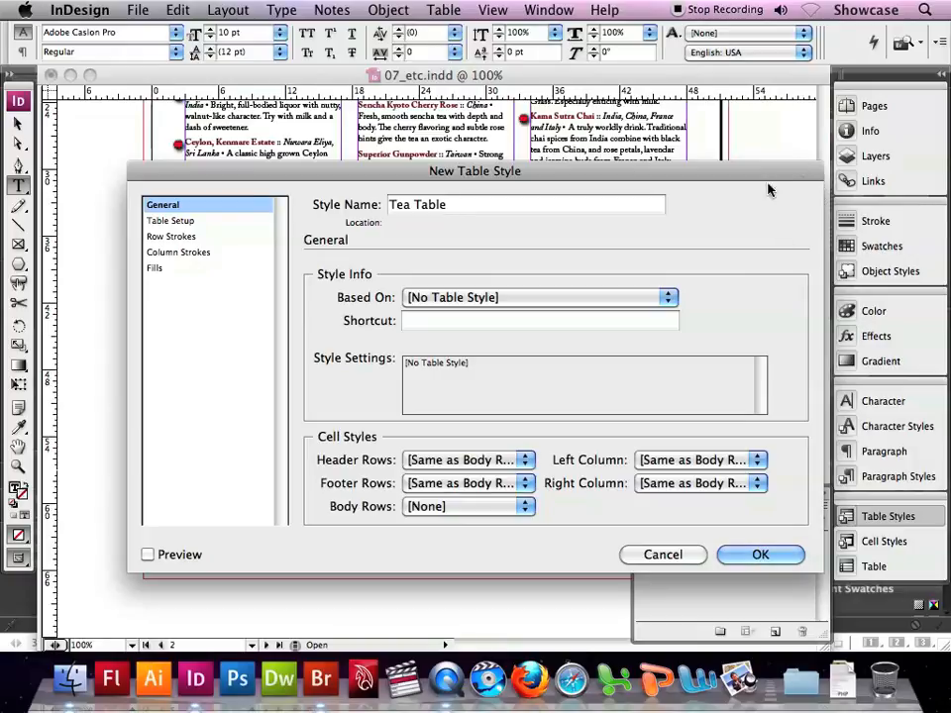
Assign the Table Head cell style to header rows and Table Body Rows to body rows in the Tea Table style
{"action": "left_click", "coordinate": [439, 465]}
{"action": "left_click", "coordinate": [464, 534]}
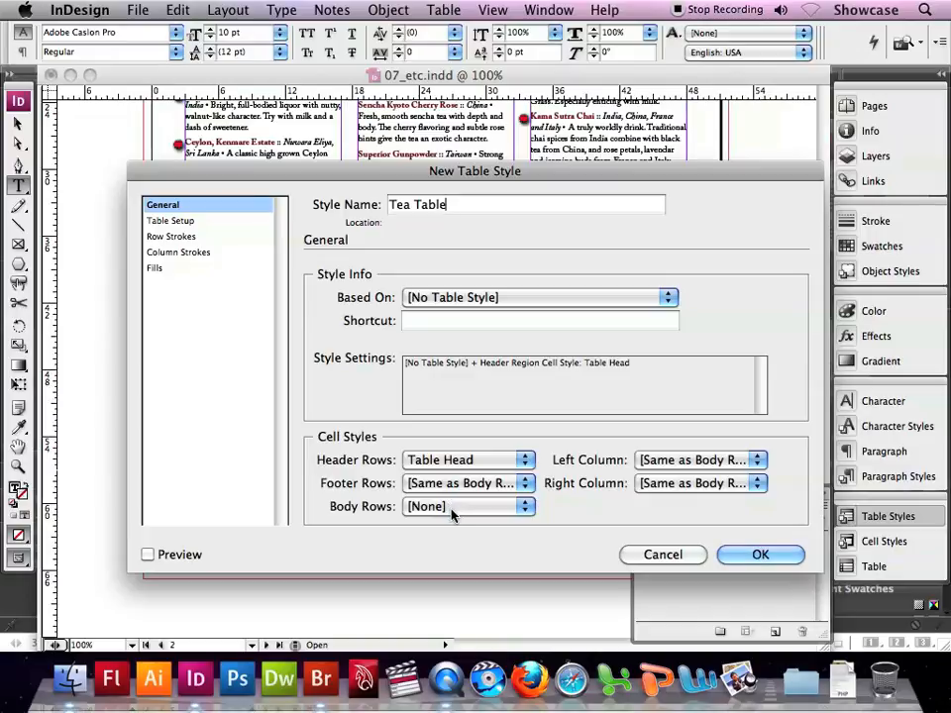
{"action": "left_click", "coordinate": [452, 513]}
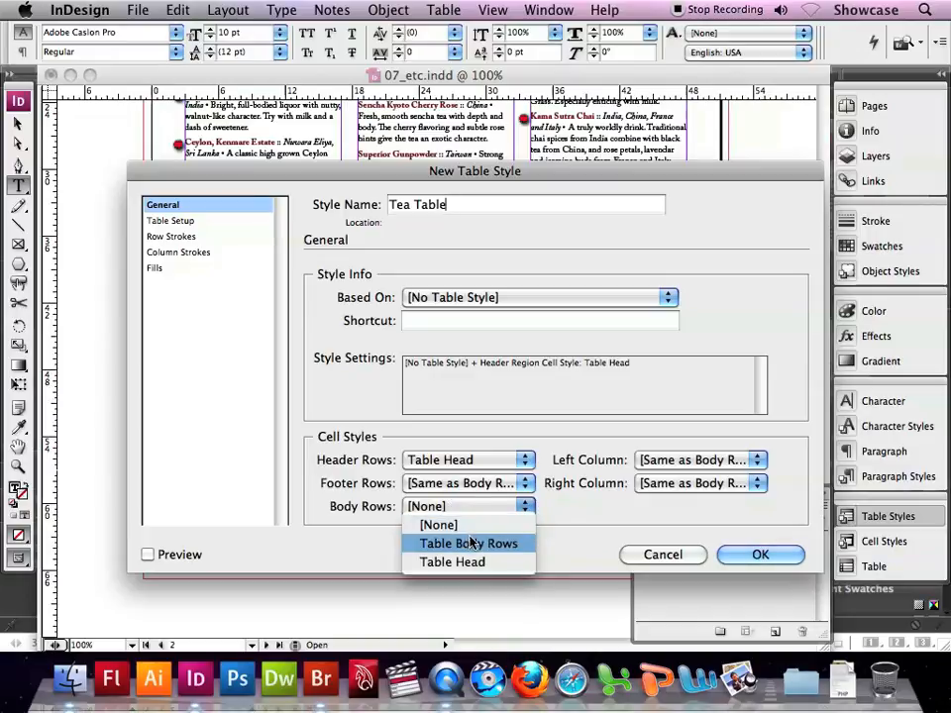
{"action": "left_click", "coordinate": [477, 544]}
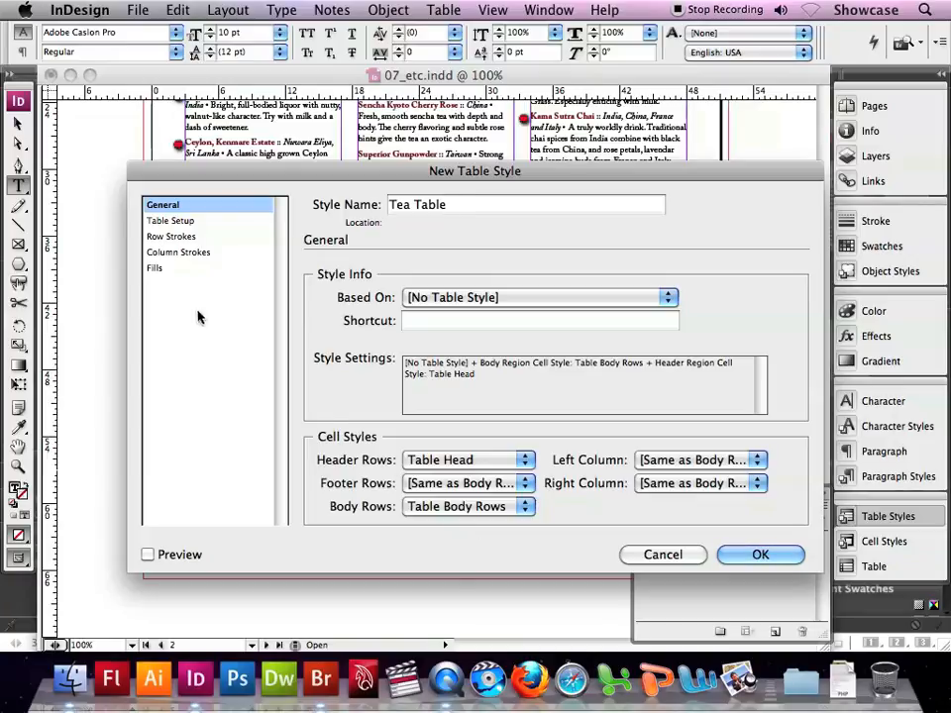
Give the Tea Table style an alternating fill on every other row, using the C=4 M=15 Y=48 K=0 swatch
{"action": "left_click", "coordinate": [153, 268]}
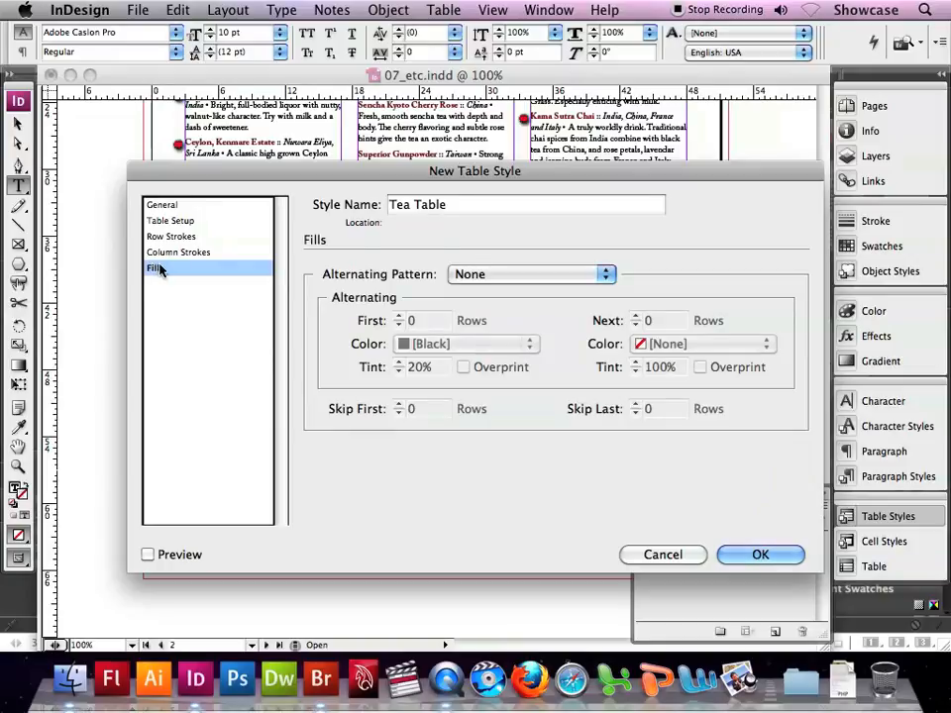
{"action": "left_click", "coordinate": [466, 275]}
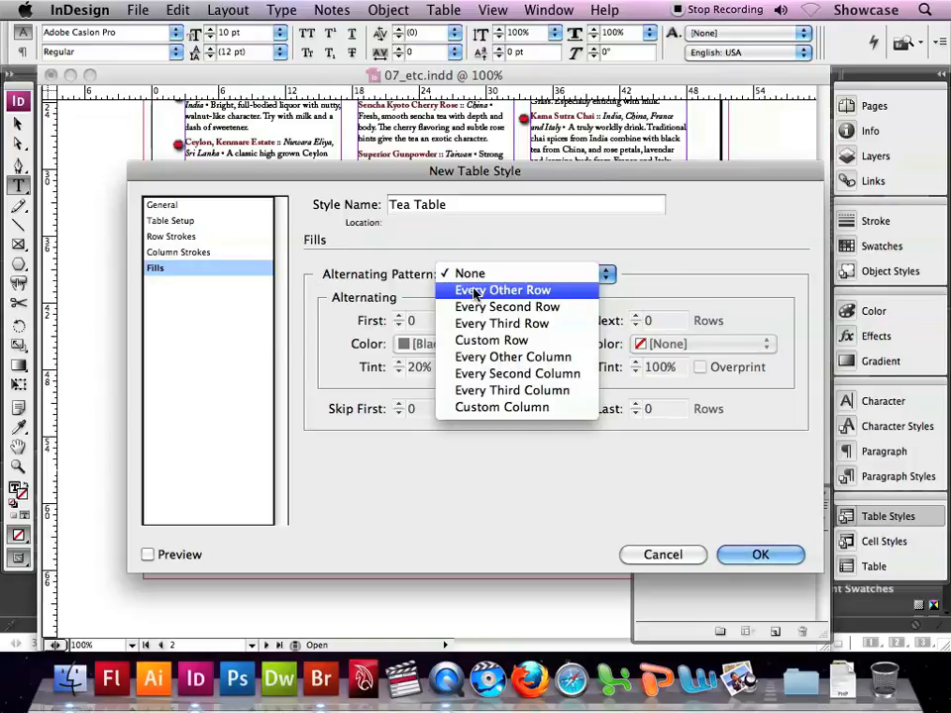
{"action": "left_click", "coordinate": [475, 291]}
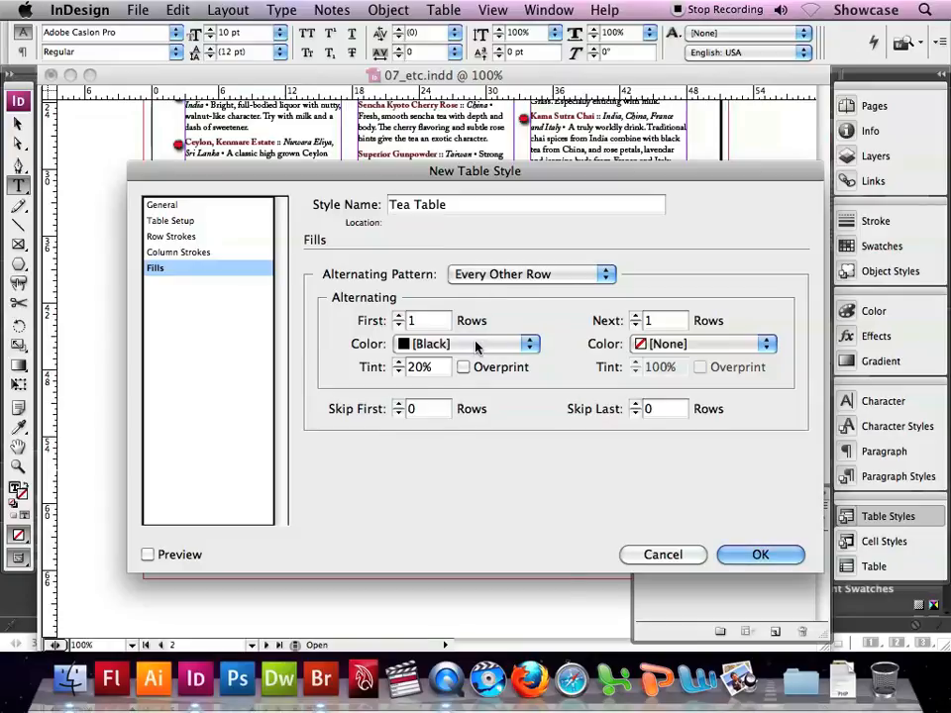
{"action": "left_click", "coordinate": [476, 344]}
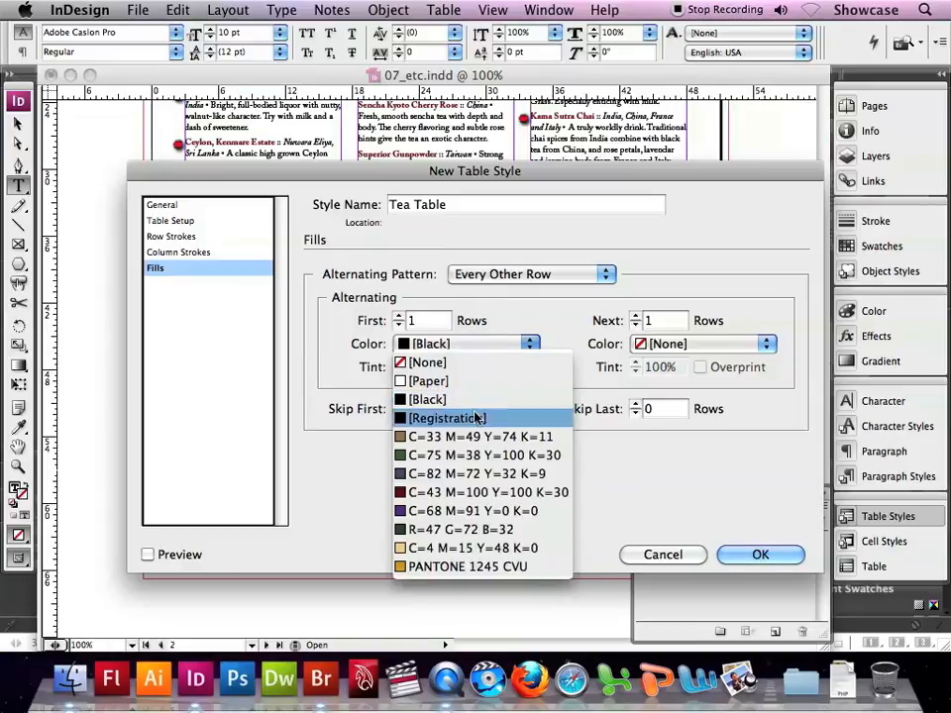
{"action": "left_click", "coordinate": [524, 552]}
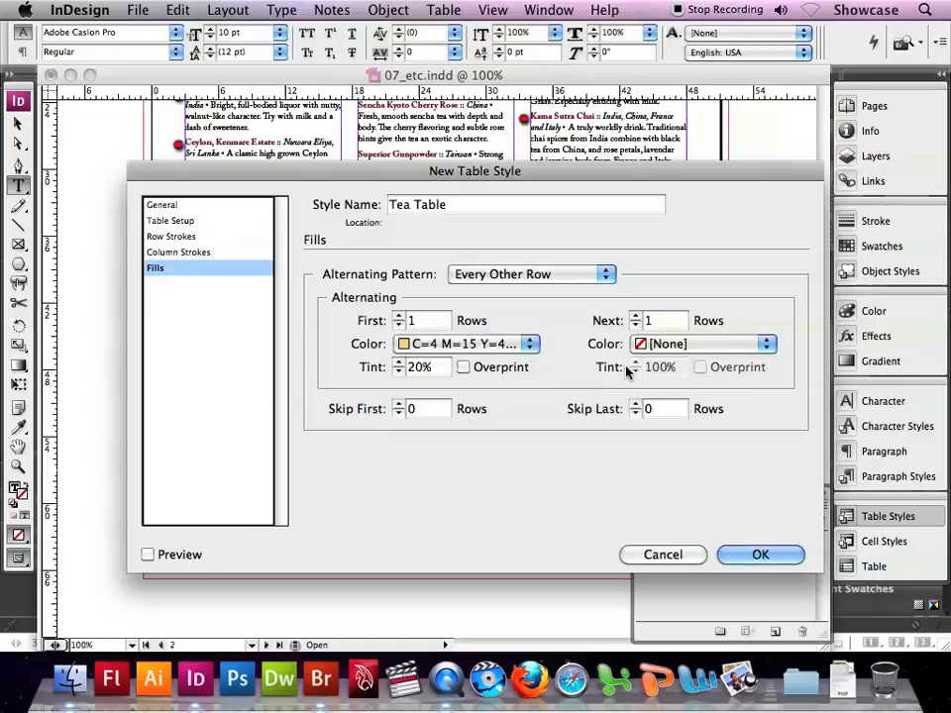
Set the alternating fill's tint to 30% and apply the finished Tea Table style to the tea table on page 2
{"action": "left_click", "coordinate": [399, 363]}
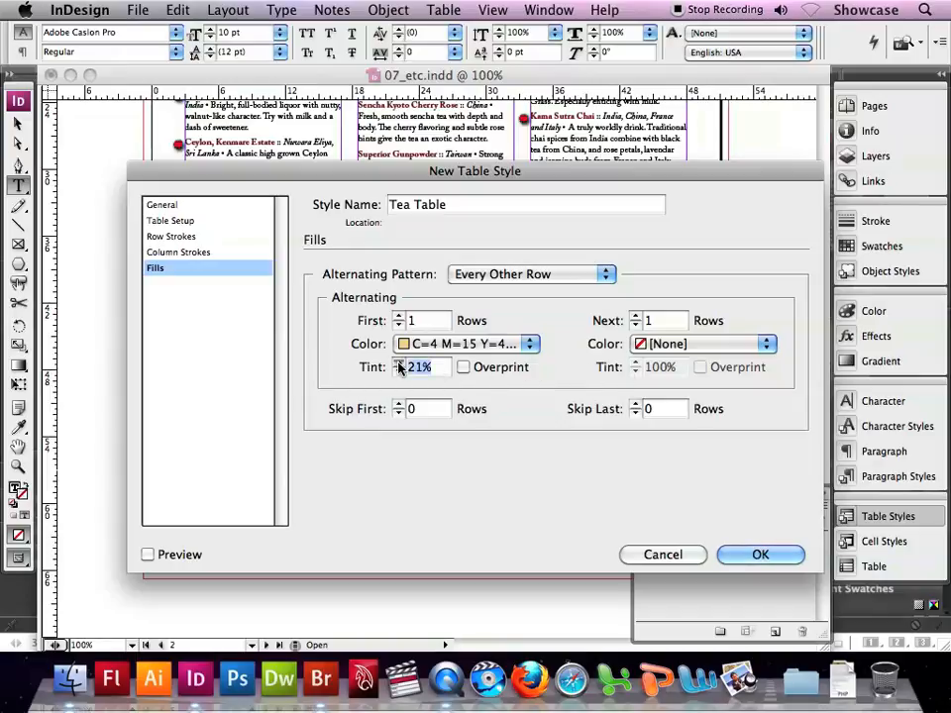
{"action": "left_click", "coordinate": [399, 362]}
{"action": "left_click", "coordinate": [398, 363]}
{"action": "left_click", "coordinate": [398, 363]}
{"action": "left_click", "coordinate": [398, 363]}
{"action": "left_click", "coordinate": [398, 363]}
{"action": "left_click", "coordinate": [399, 362]}
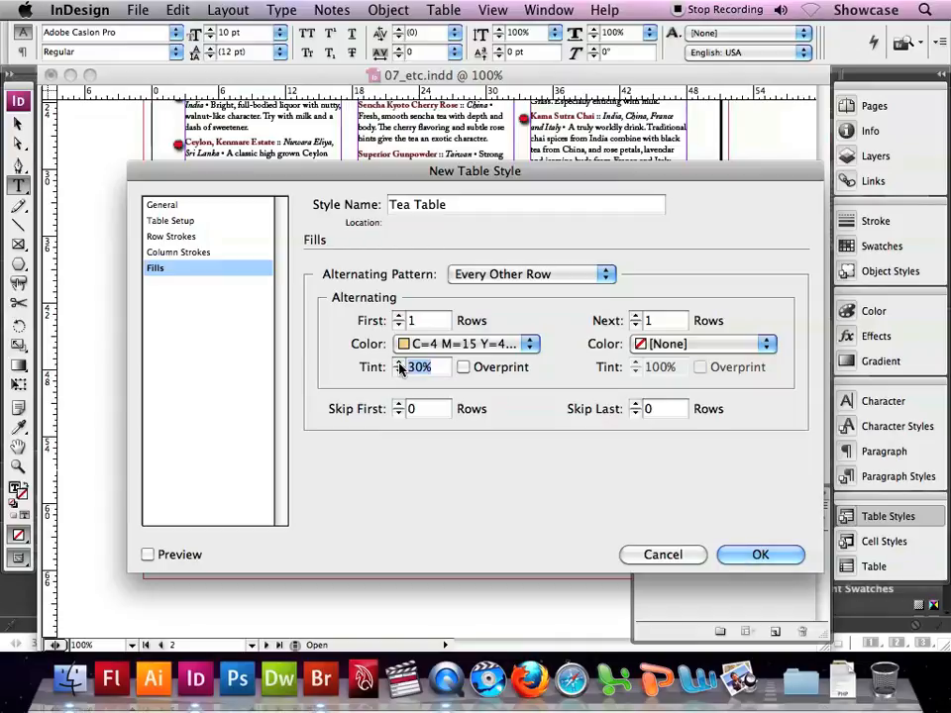
{"action": "left_click", "coordinate": [758, 553]}
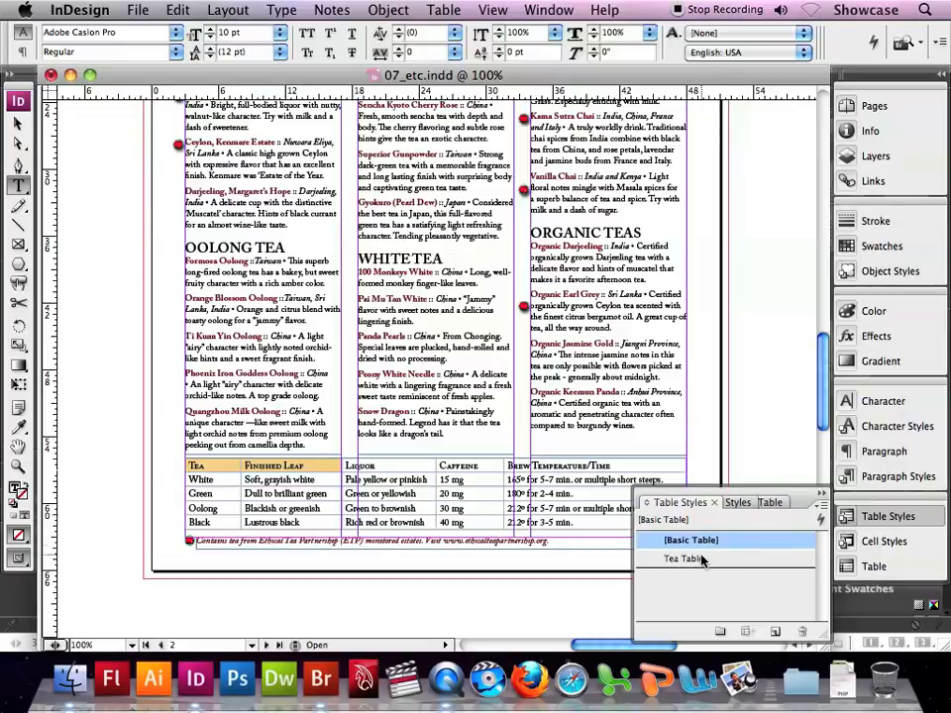
{"action": "left_click", "coordinate": [700, 560]}
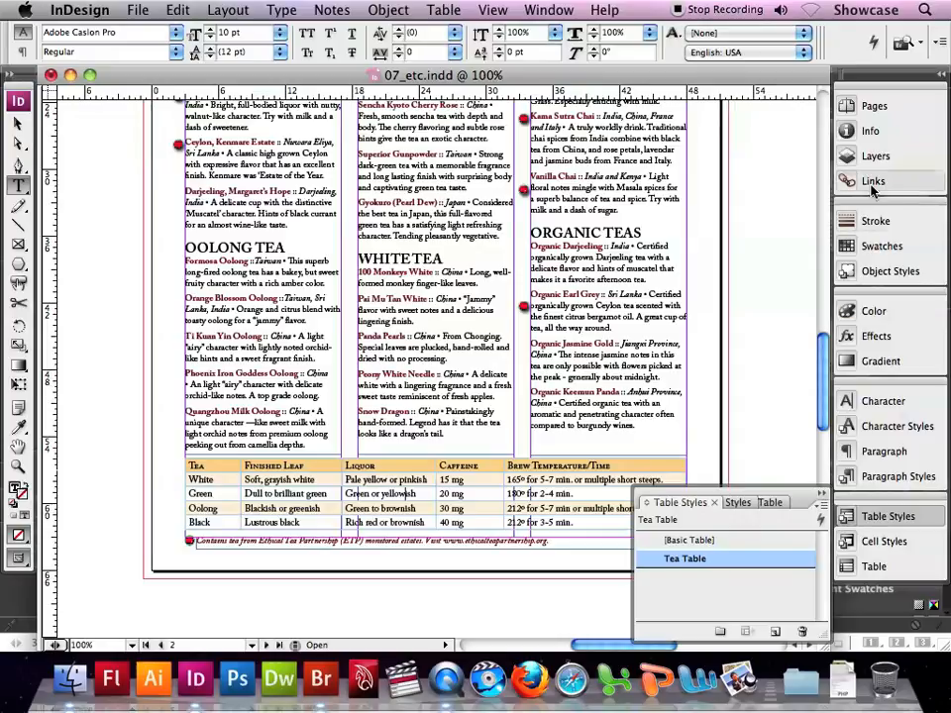
Apply the Tea Table style to the tea tasting table on page 3 and save the document
{"action": "left_click", "coordinate": [848, 107]}
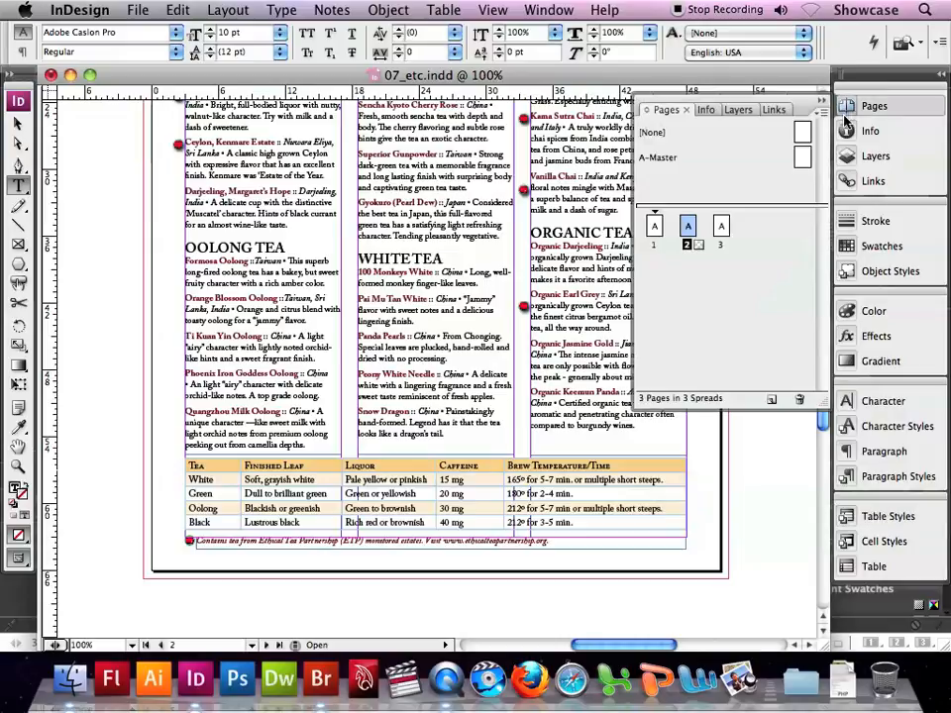
{"action": "double_click", "coordinate": [721, 228]}
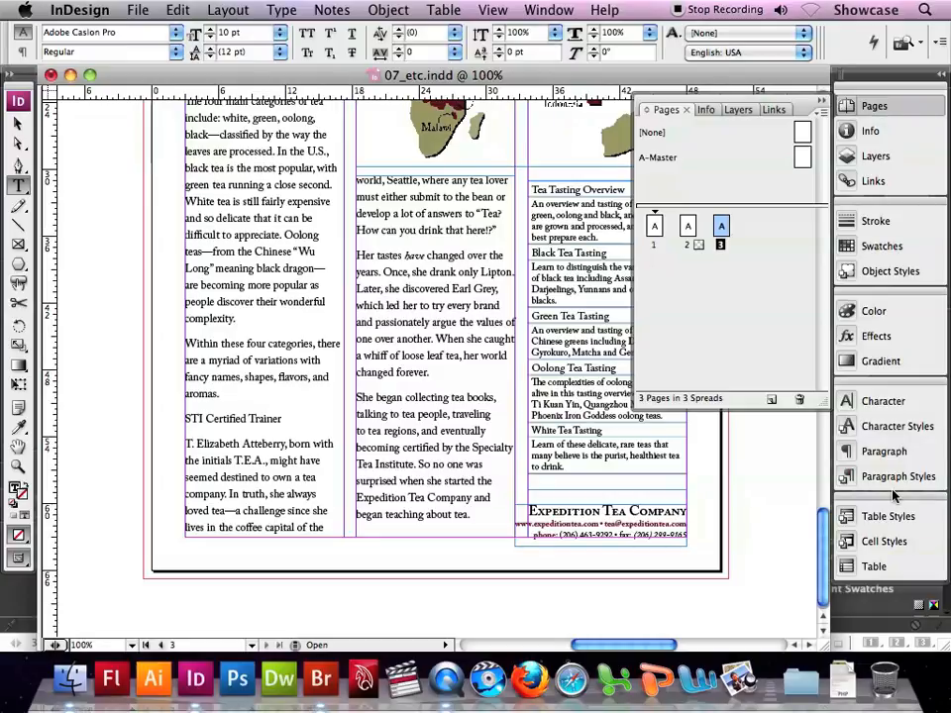
{"action": "left_click", "coordinate": [882, 518]}
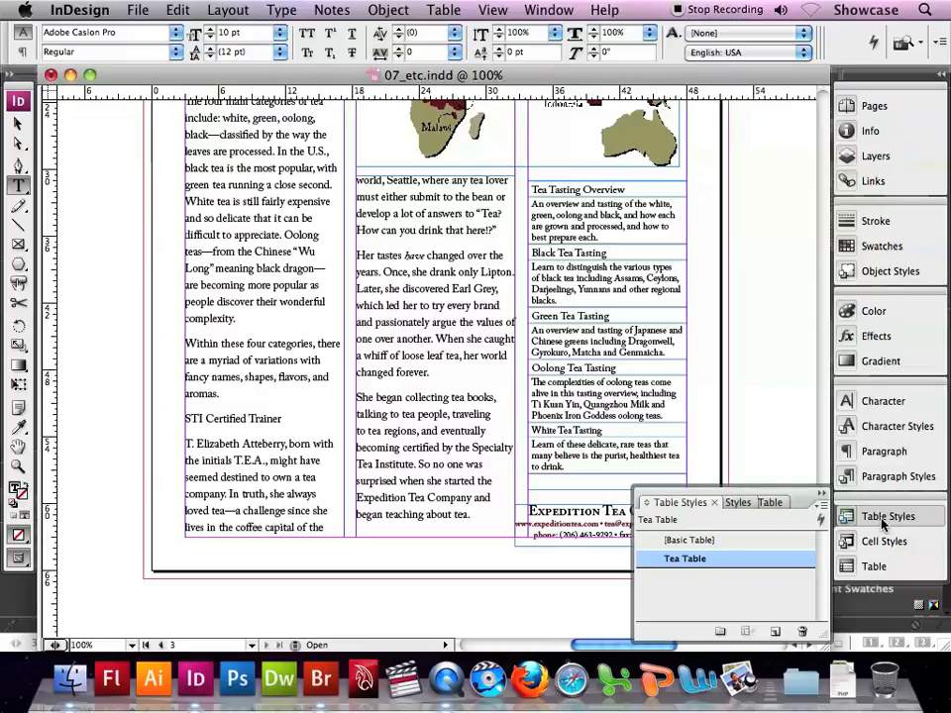
{"action": "left_click", "coordinate": [685, 540]}
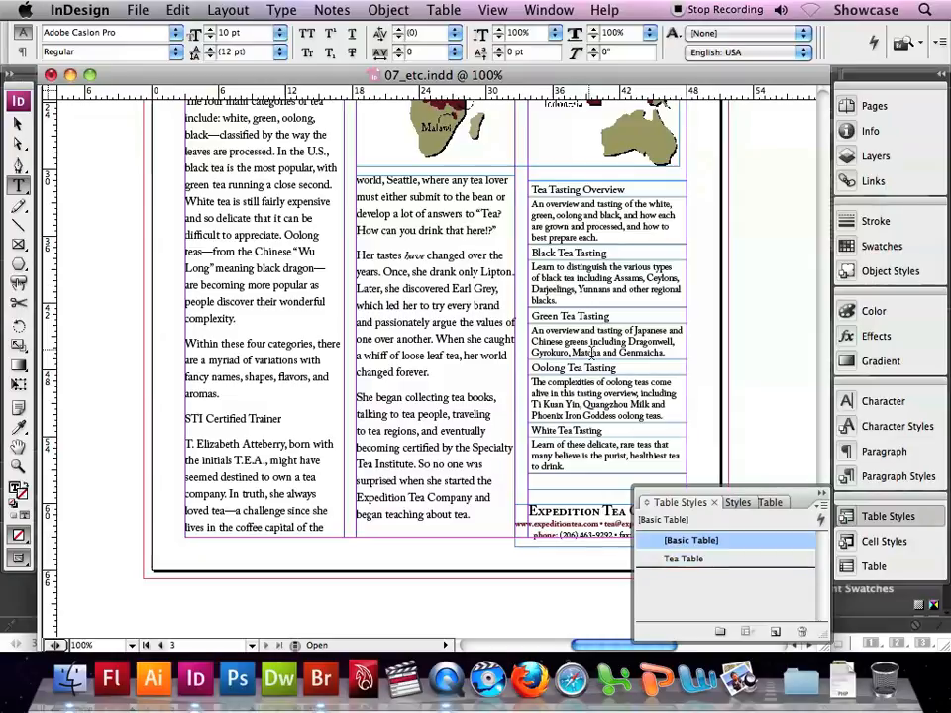
{"action": "left_click", "coordinate": [680, 560]}
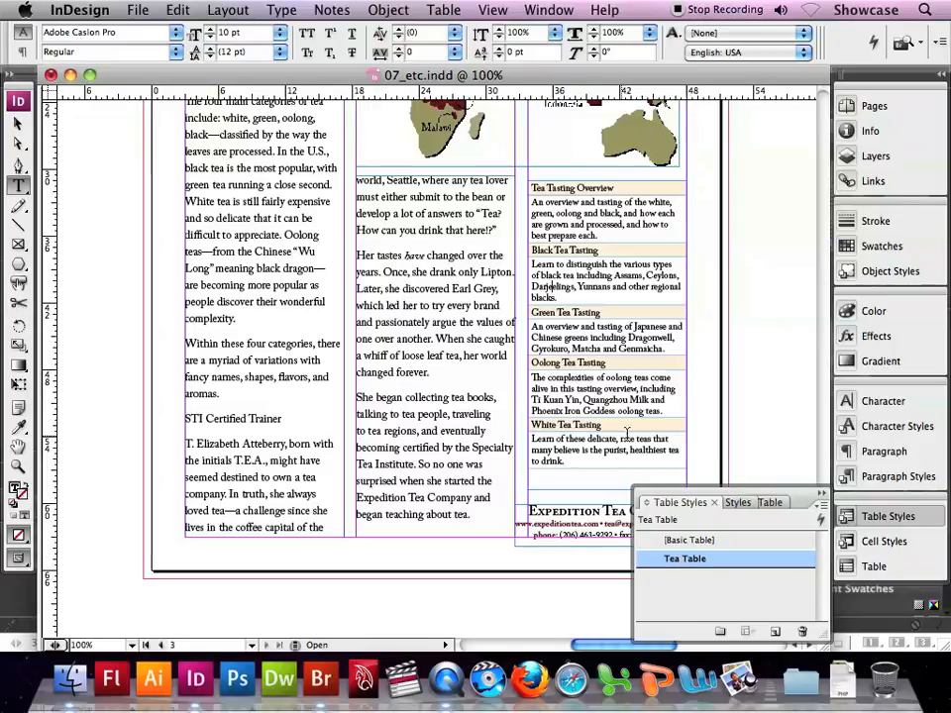
{"action": "left_click", "coordinate": [138, 10]}
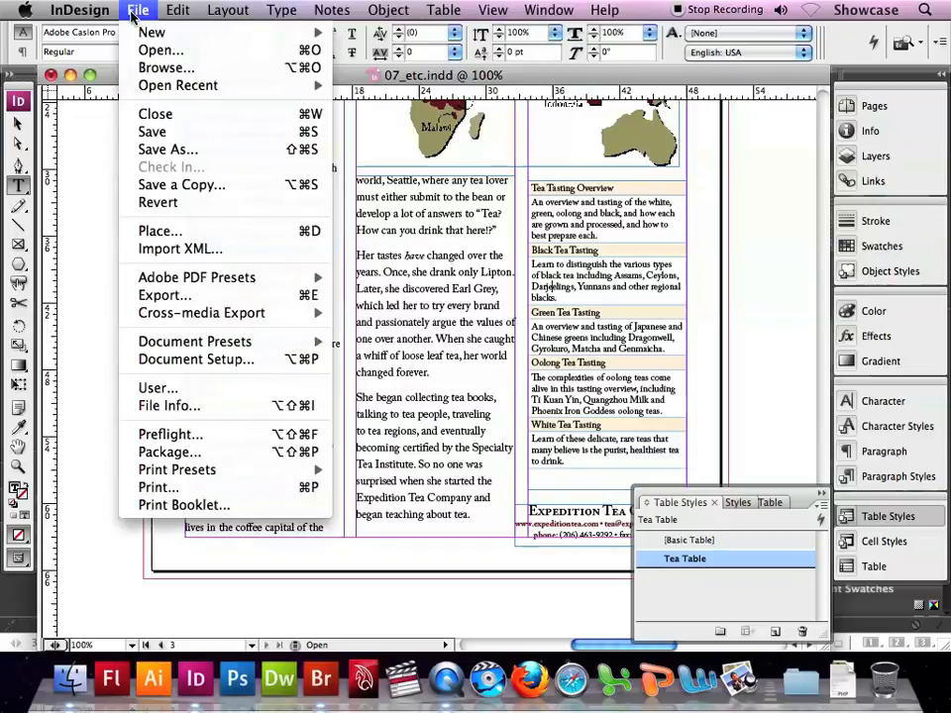
{"action": "left_click", "coordinate": [156, 132]}
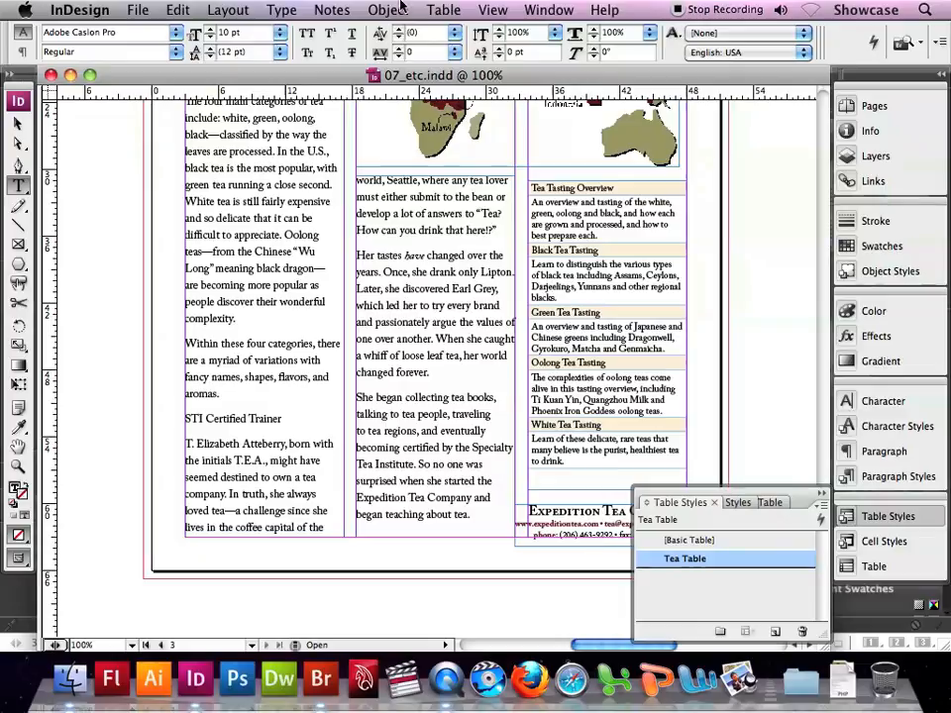
Turn on a paragraph rule below the BLACK TEA heading on page 2
{"action": "left_click", "coordinate": [868, 105]}
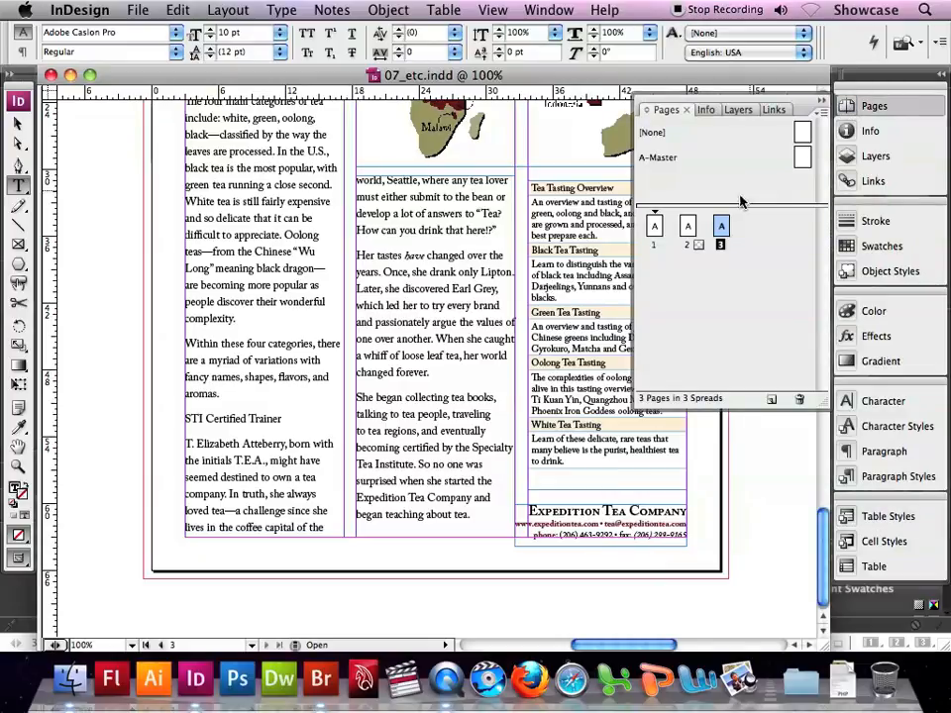
{"action": "double_click", "coordinate": [688, 227]}
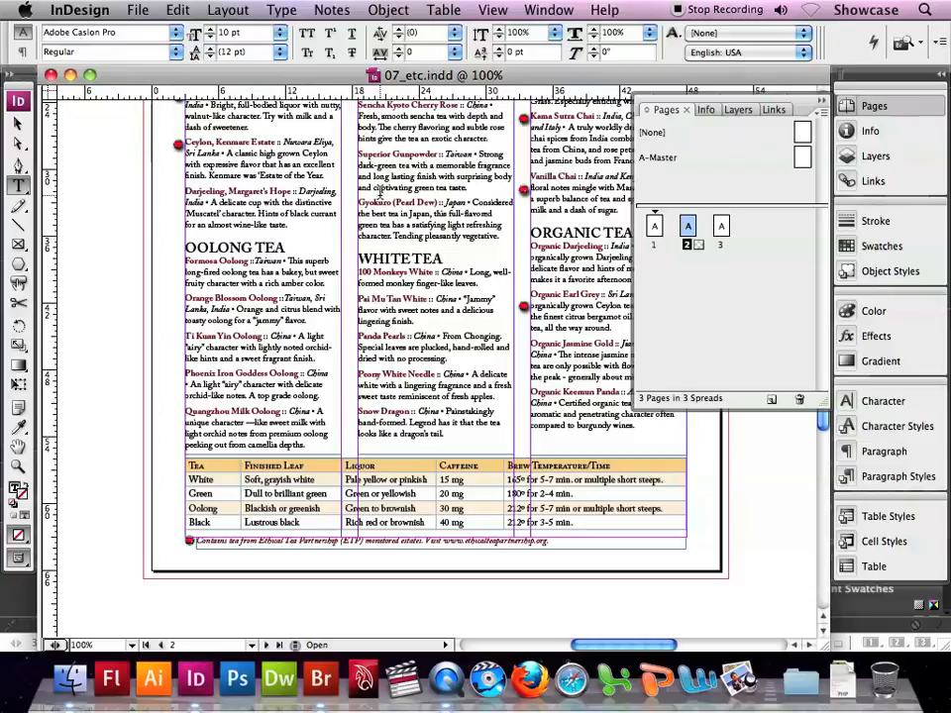
{"action": "scroll", "coordinate": [380, 194], "scroll_direction": "up", "scroll_amount": 5}
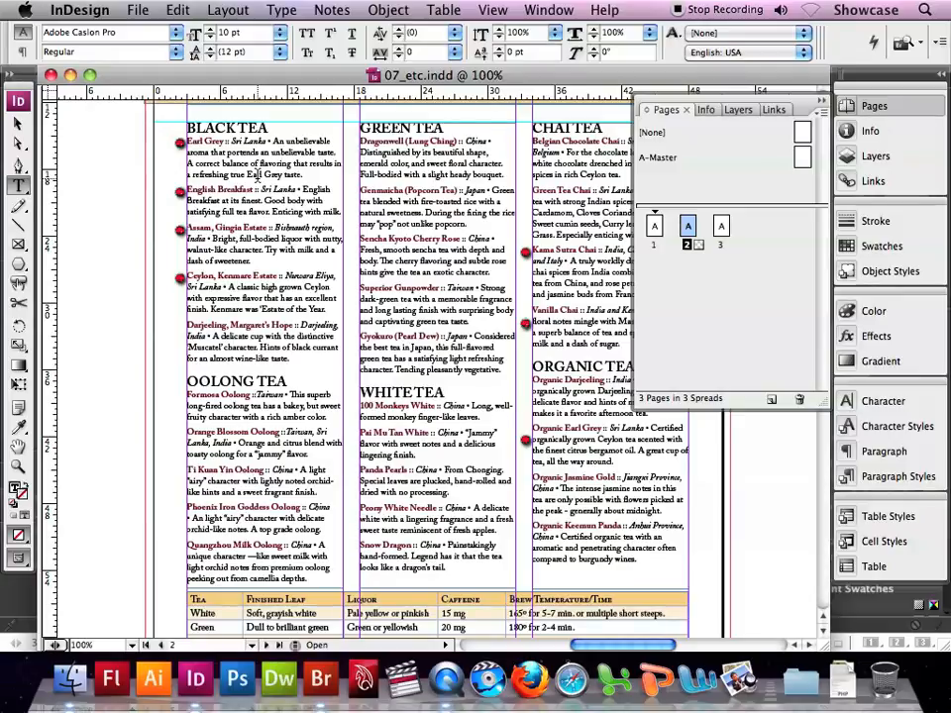
{"action": "left_click", "coordinate": [235, 128]}
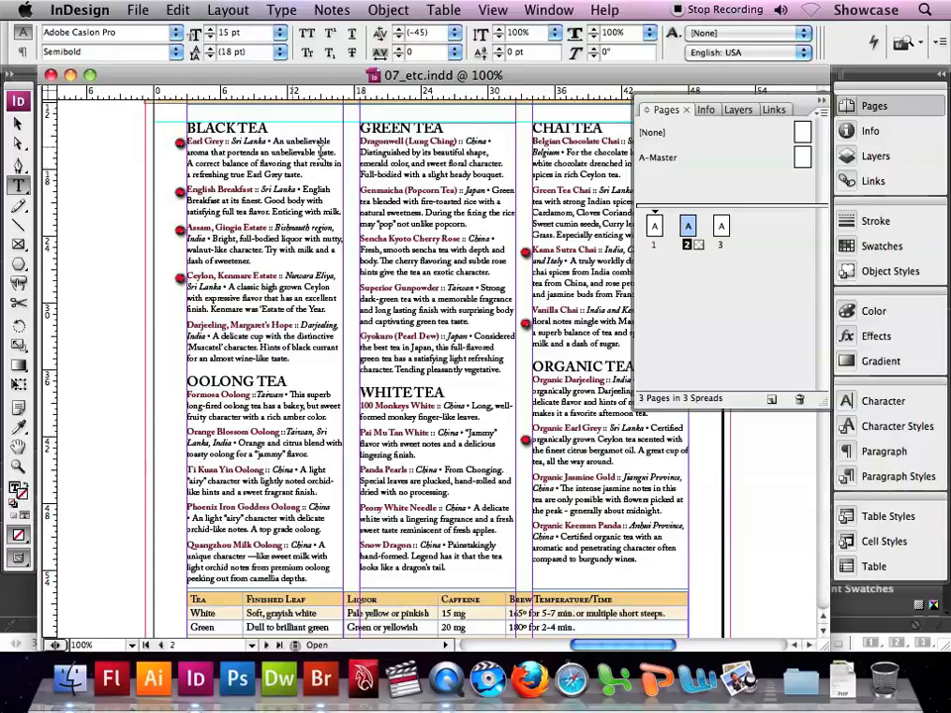
{"action": "left_click", "coordinate": [896, 477]}
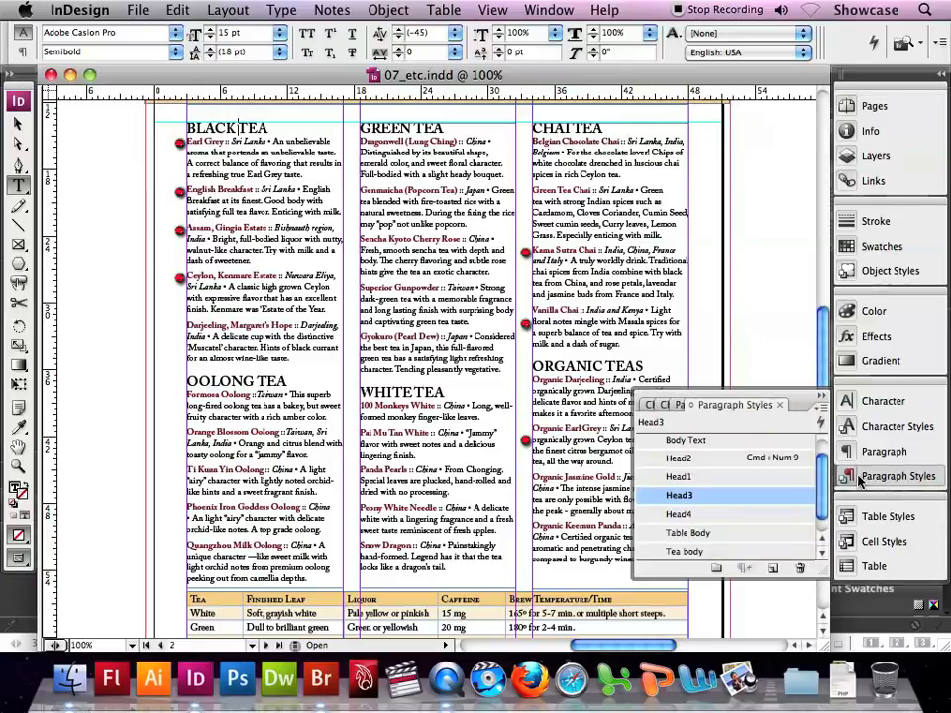
{"action": "left_click", "coordinate": [942, 46]}
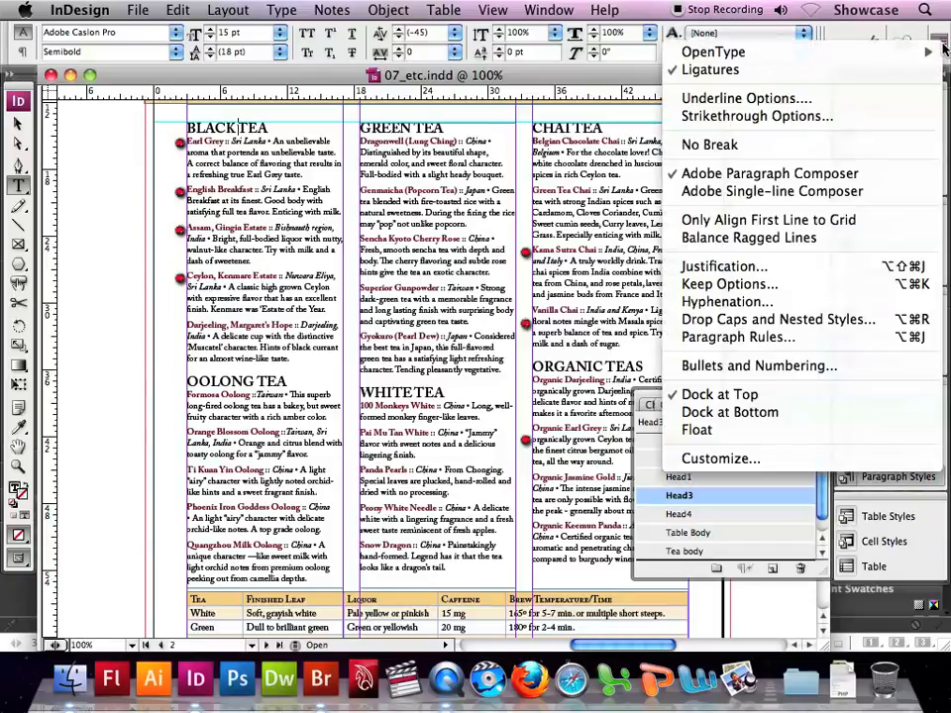
{"action": "left_click", "coordinate": [870, 338]}
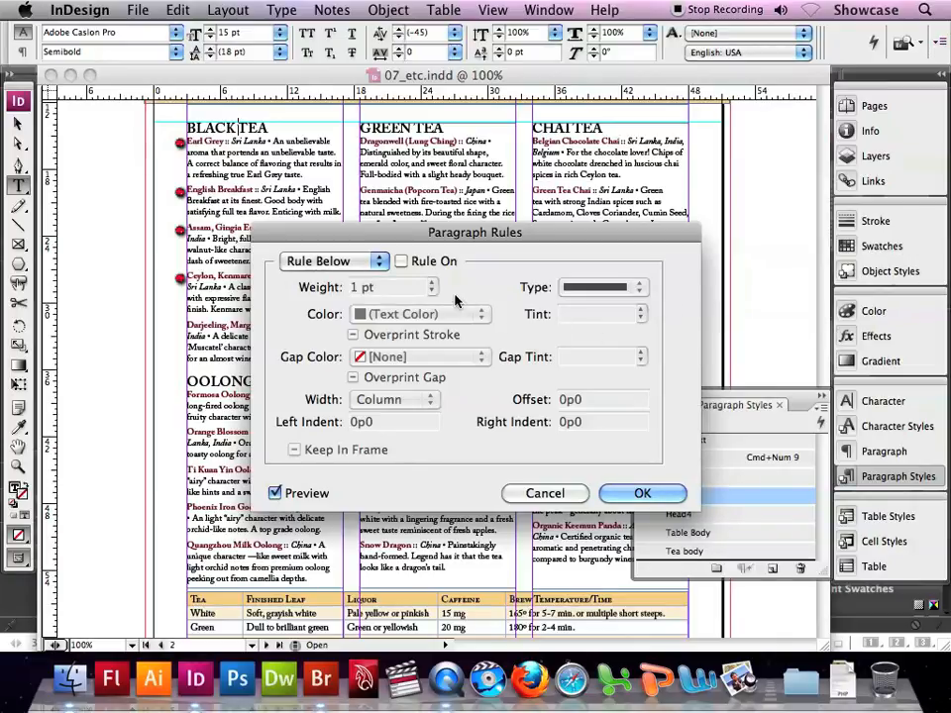
{"action": "left_click", "coordinate": [401, 262]}
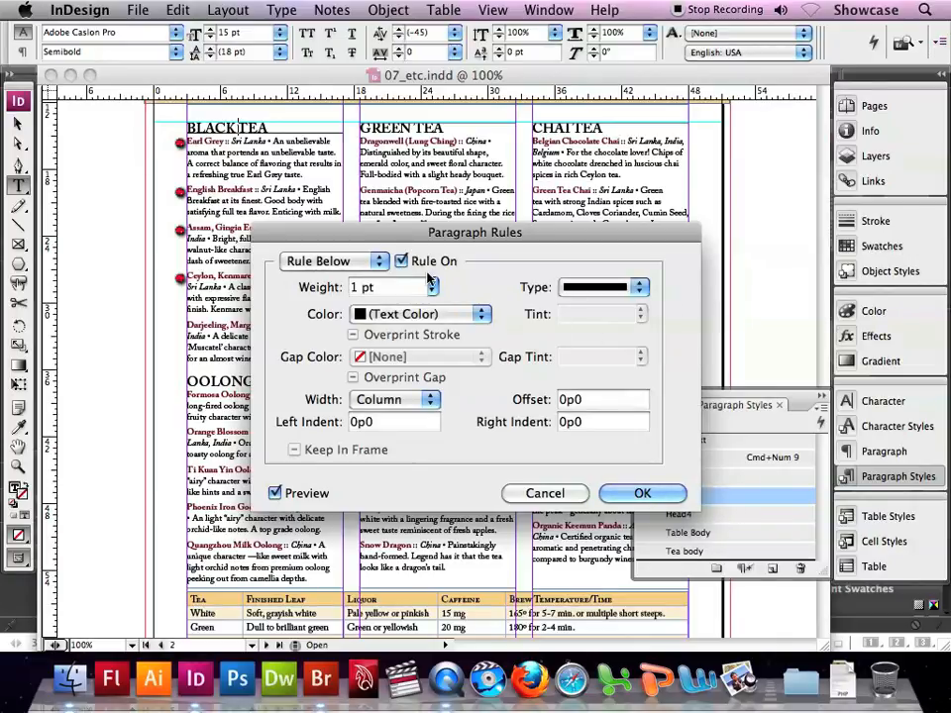
Color the heading's rule with the C=4 M=15 Y=48 K=0 swatch and set its offset to 0p2
{"action": "left_click", "coordinate": [480, 315]}
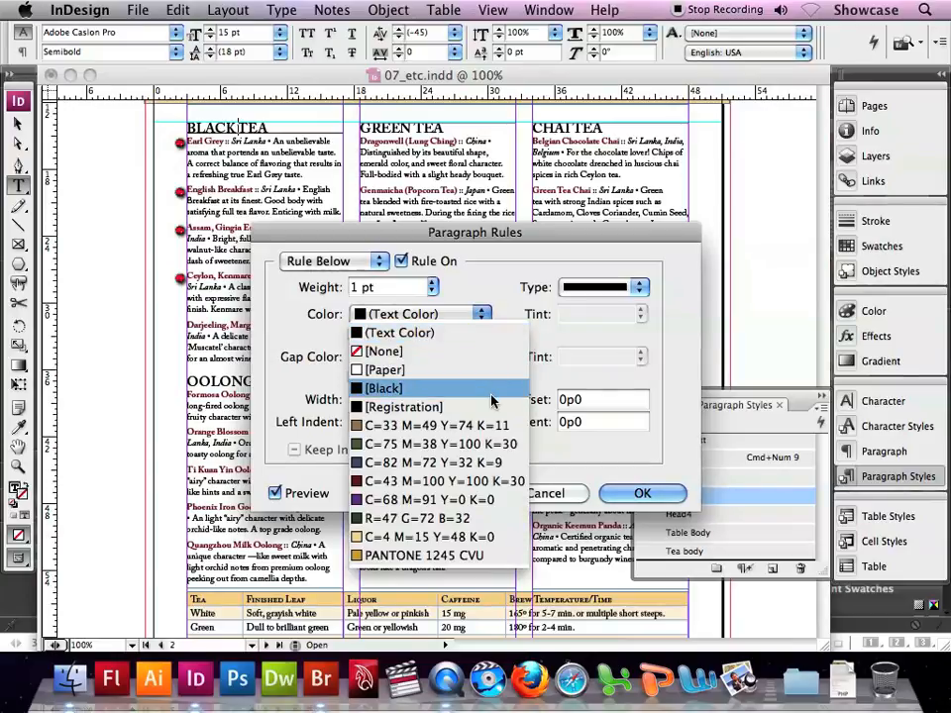
{"action": "left_click", "coordinate": [493, 545]}
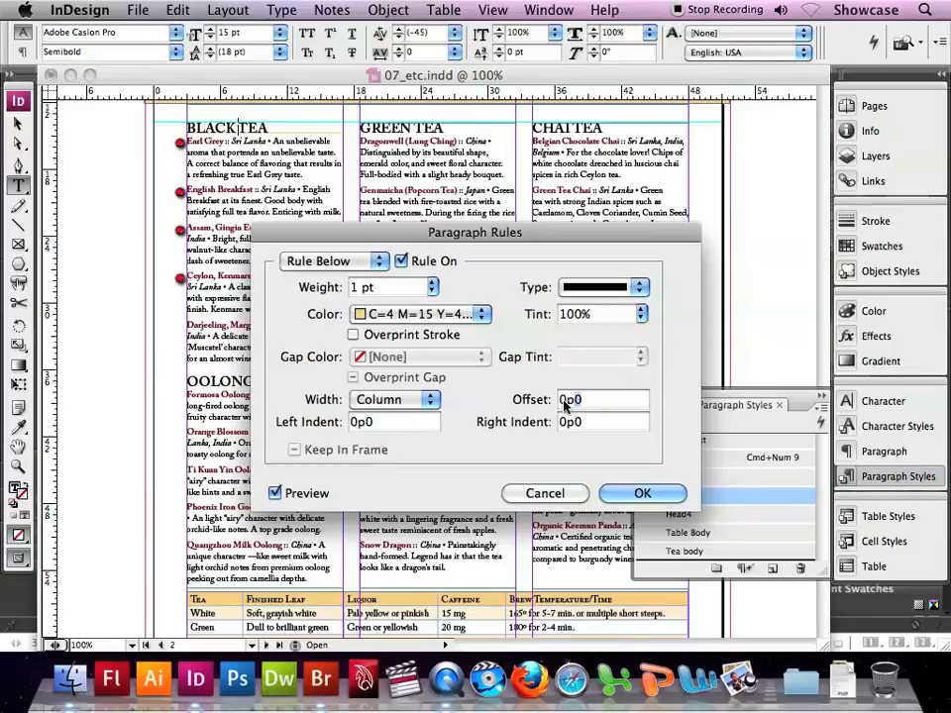
{"action": "key", "text": "BackSpace"}
{"action": "type", "text": "2"}
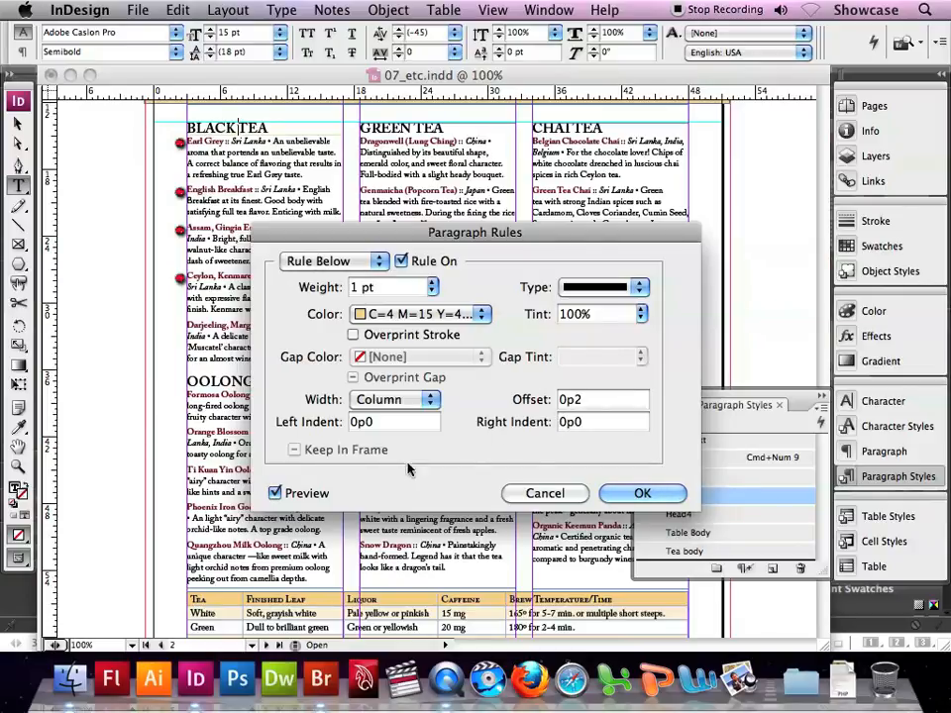
{"action": "left_click", "coordinate": [642, 494]}
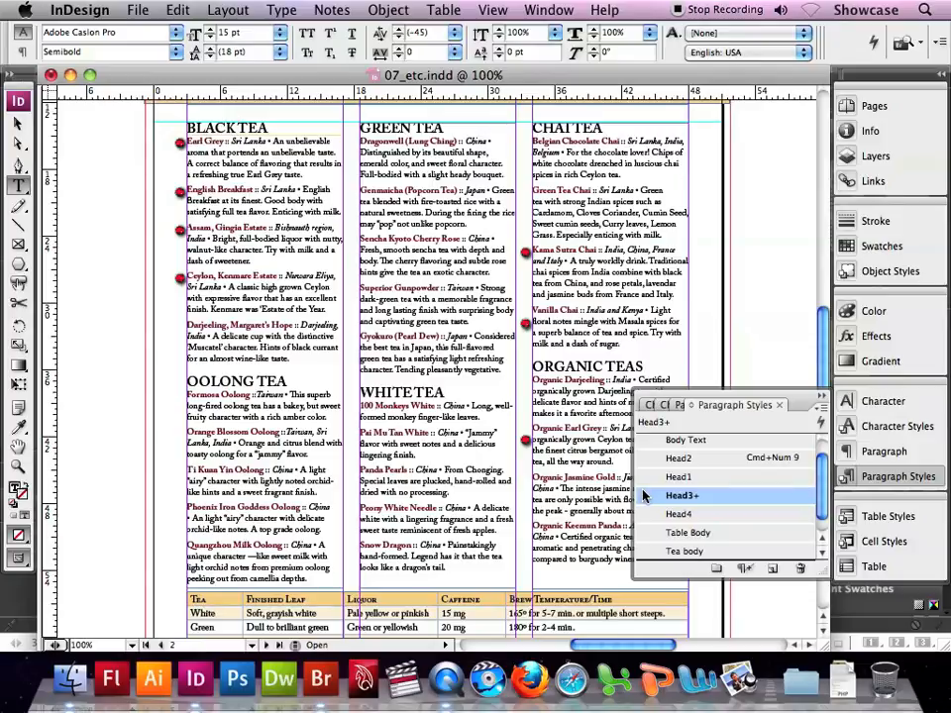
Redefine the Head3 paragraph style from the BLACK TEA heading's formatting and save the document
{"action": "left_click", "coordinate": [820, 407]}
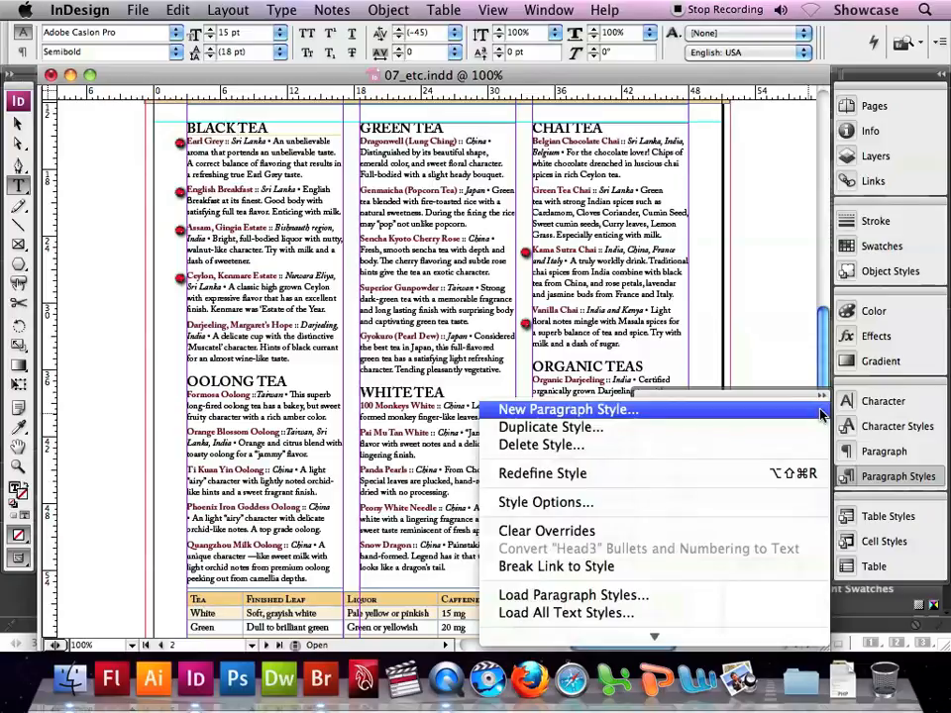
{"action": "left_click", "coordinate": [714, 475]}
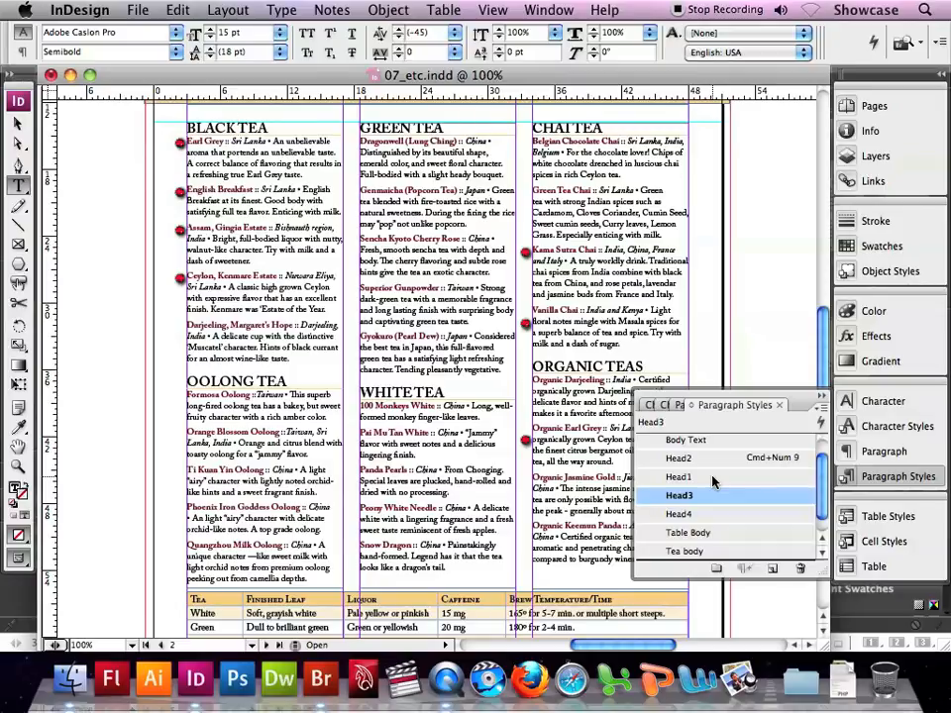
{"action": "left_click", "coordinate": [137, 9]}
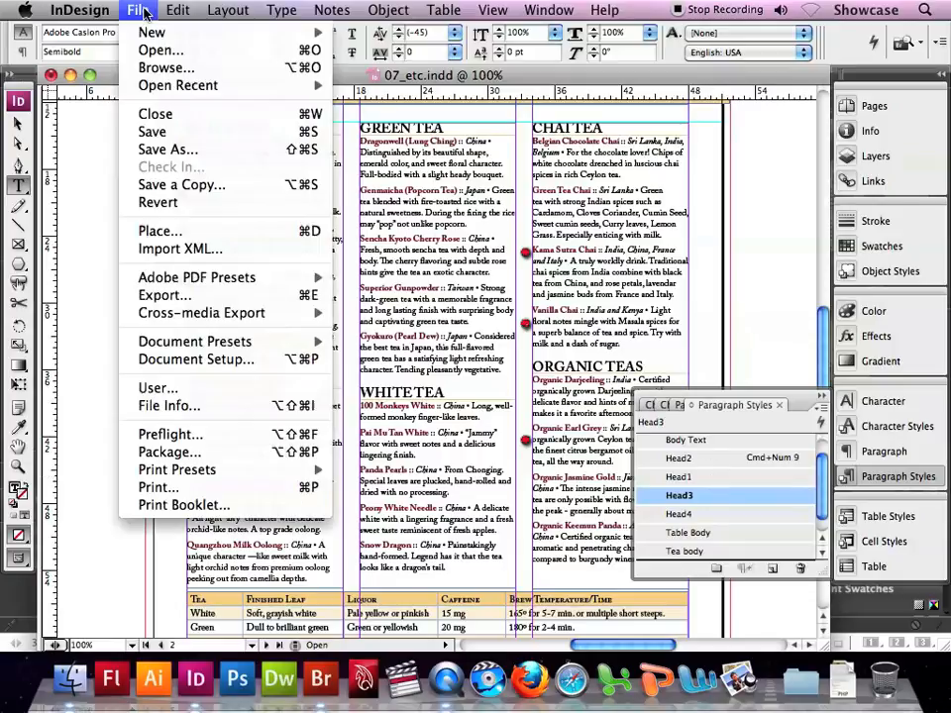
{"action": "left_click", "coordinate": [182, 135]}
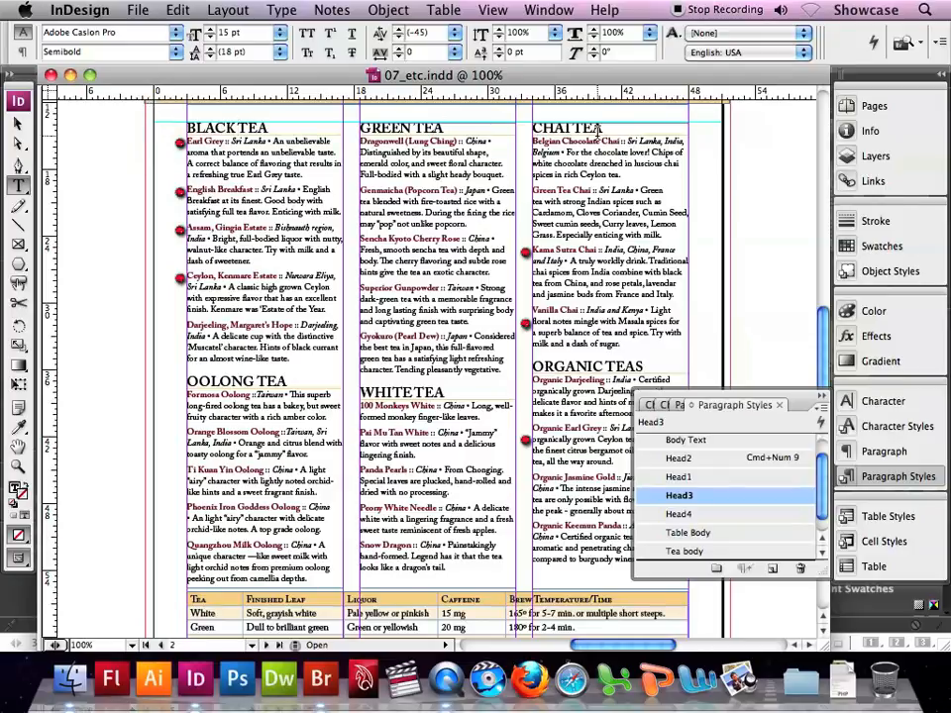
Go to page 3 and start loading all text styles from 07_b.indd in the Lesson_07 folder
{"action": "left_click", "coordinate": [847, 109]}
{"action": "double_click", "coordinate": [723, 226]}
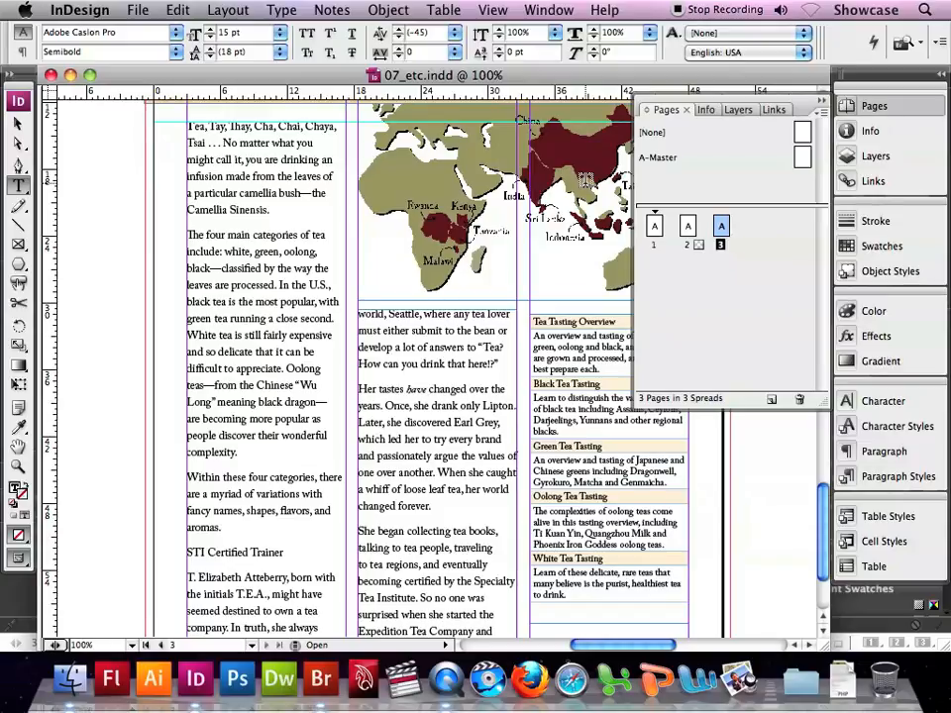
{"action": "left_click", "coordinate": [885, 479]}
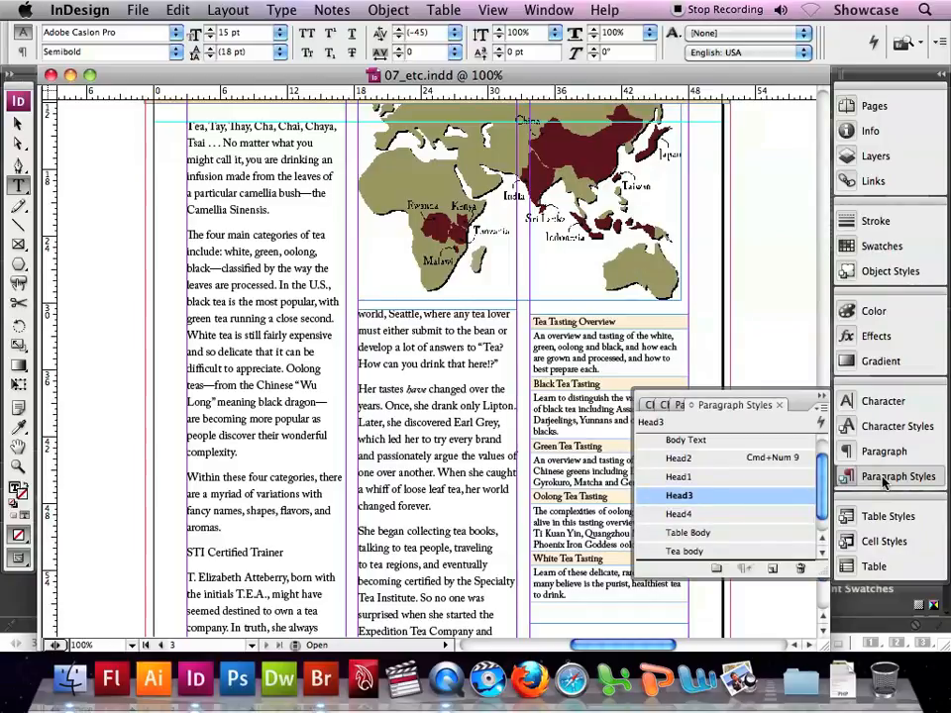
{"action": "left_click", "coordinate": [819, 408]}
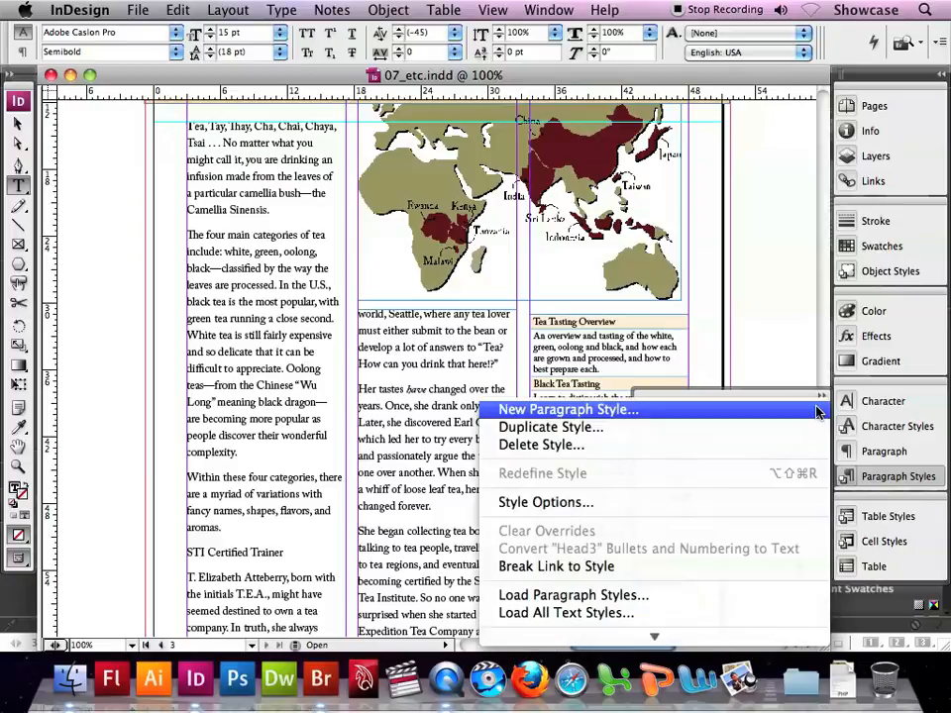
{"action": "left_click", "coordinate": [774, 614]}
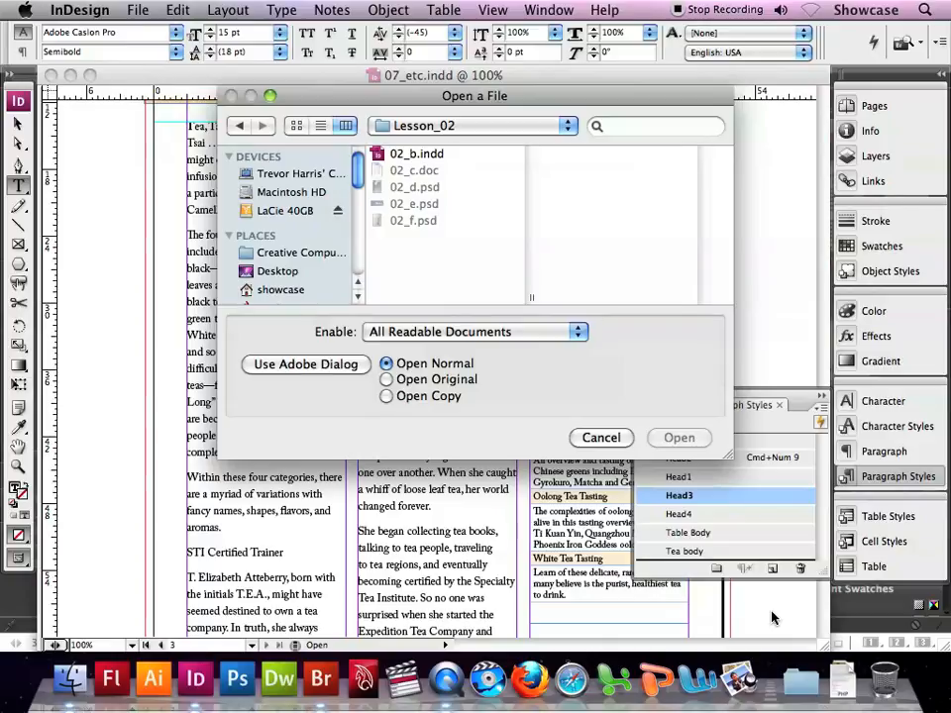
{"action": "left_click", "coordinate": [455, 129]}
{"action": "left_click", "coordinate": [444, 145]}
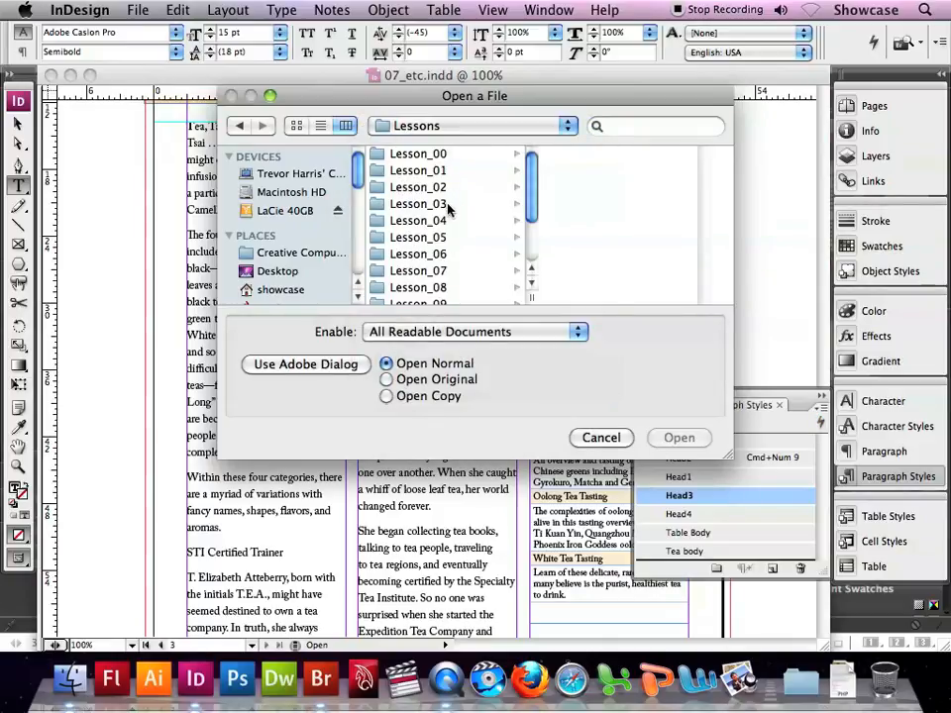
{"action": "left_click", "coordinate": [436, 271]}
{"action": "left_click", "coordinate": [595, 173]}
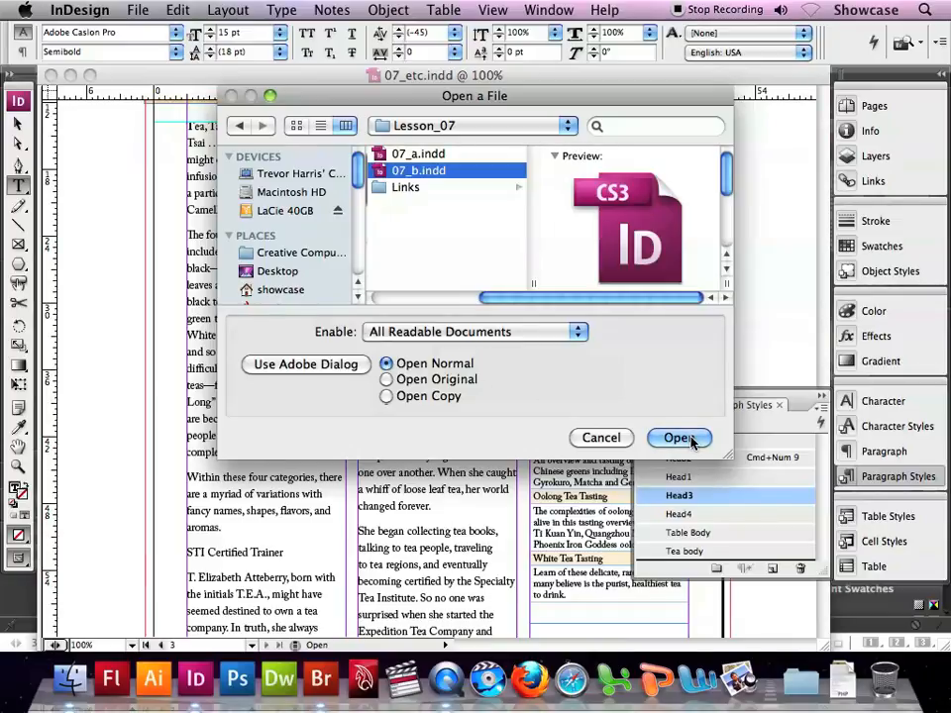
{"action": "left_click", "coordinate": [680, 437]}
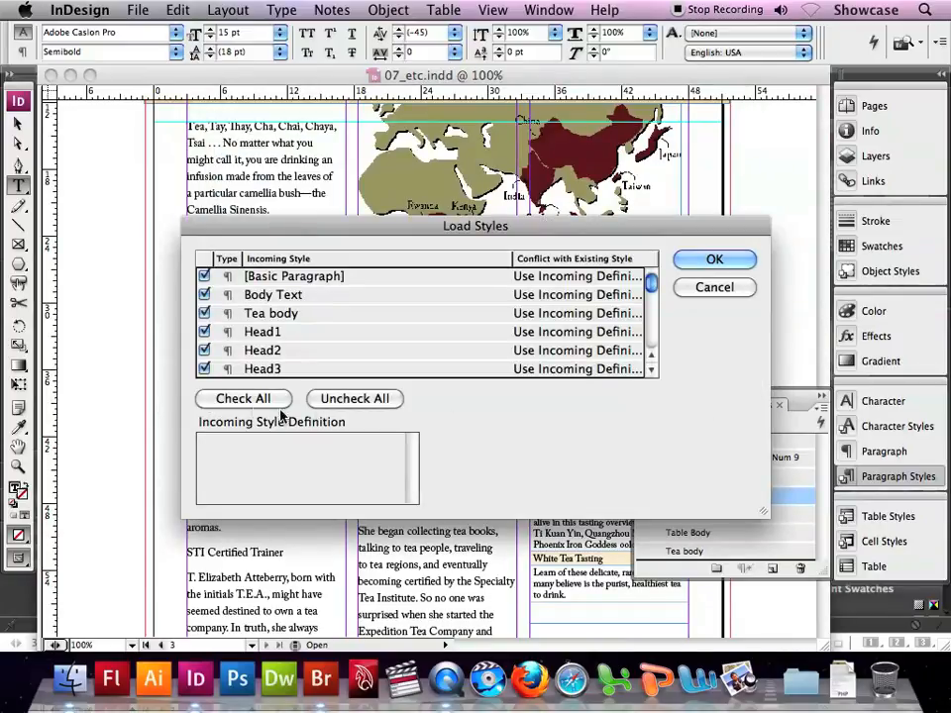
Load only the Drop Cap Body paragraph style together with its Drop Cap character style
{"action": "left_click", "coordinate": [334, 399]}
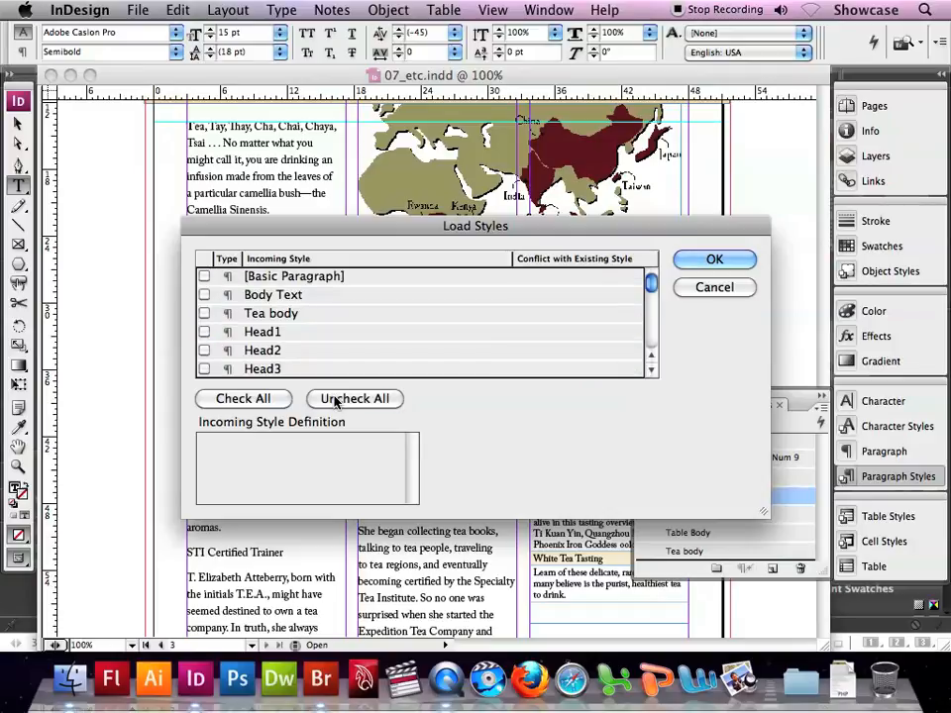
{"action": "scroll", "coordinate": [263, 334], "scroll_direction": "down", "scroll_amount": 3}
{"action": "left_click", "coordinate": [255, 333]}
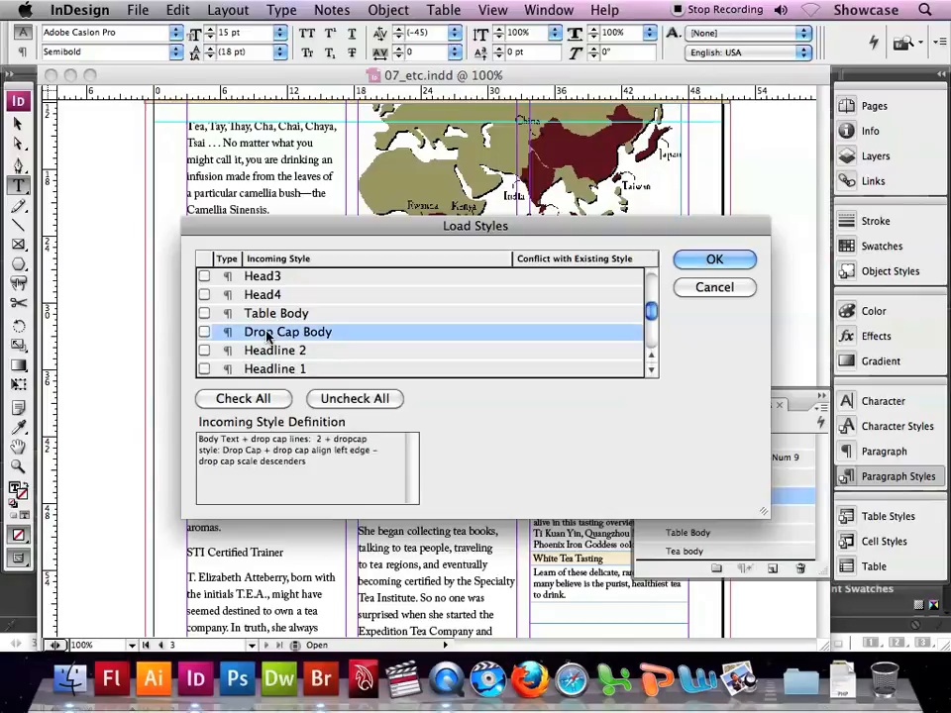
{"action": "left_click", "coordinate": [205, 334]}
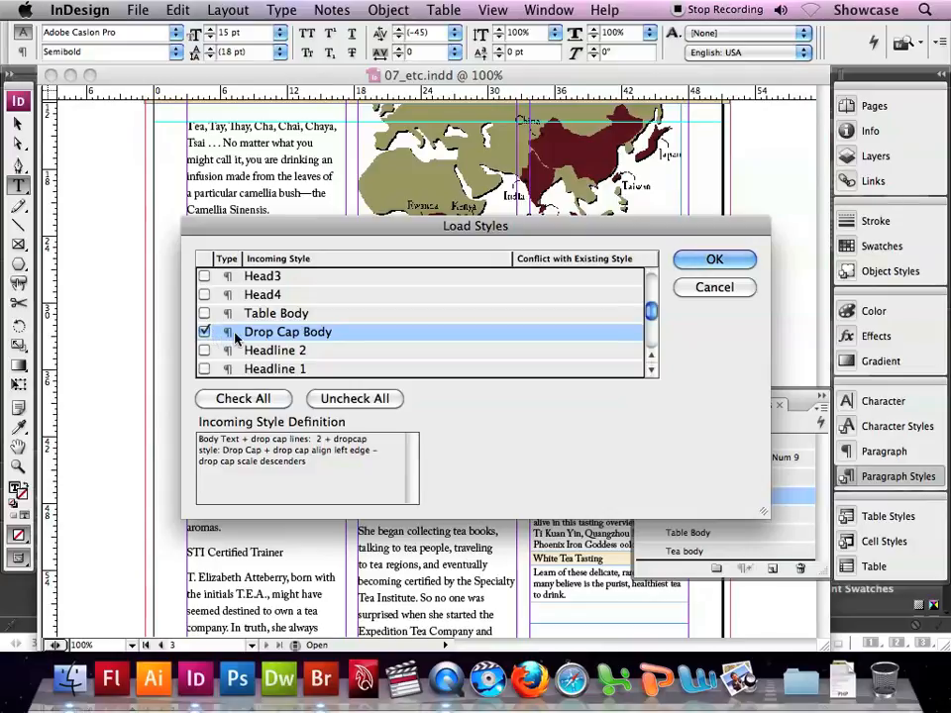
{"action": "scroll", "coordinate": [235, 337], "scroll_direction": "down", "scroll_amount": 3}
{"action": "scroll", "coordinate": [236, 337], "scroll_direction": "down", "scroll_amount": 1}
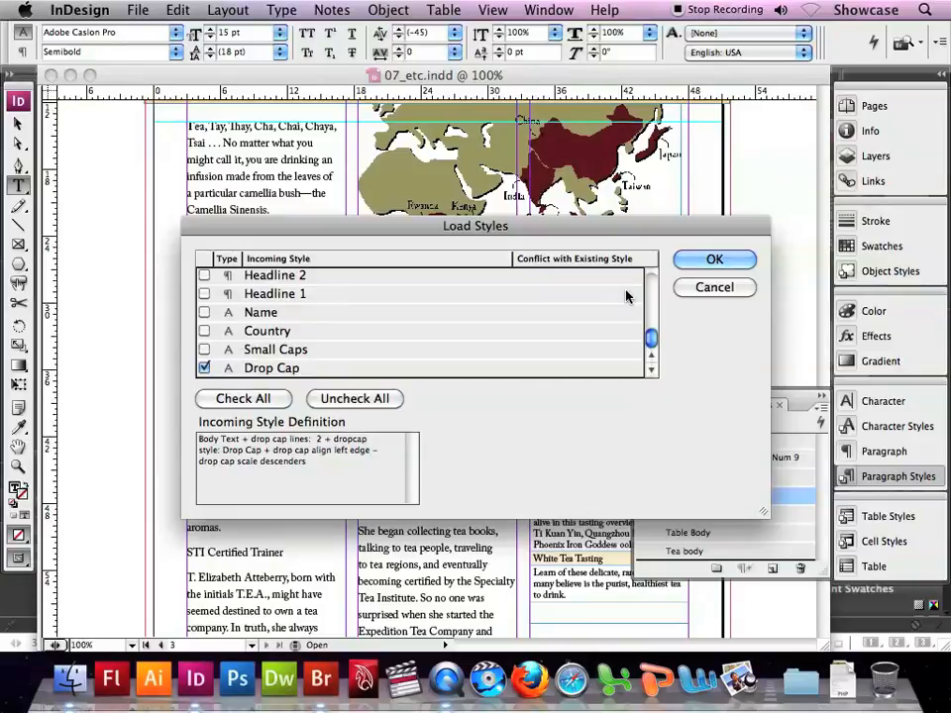
{"action": "left_click", "coordinate": [715, 260]}
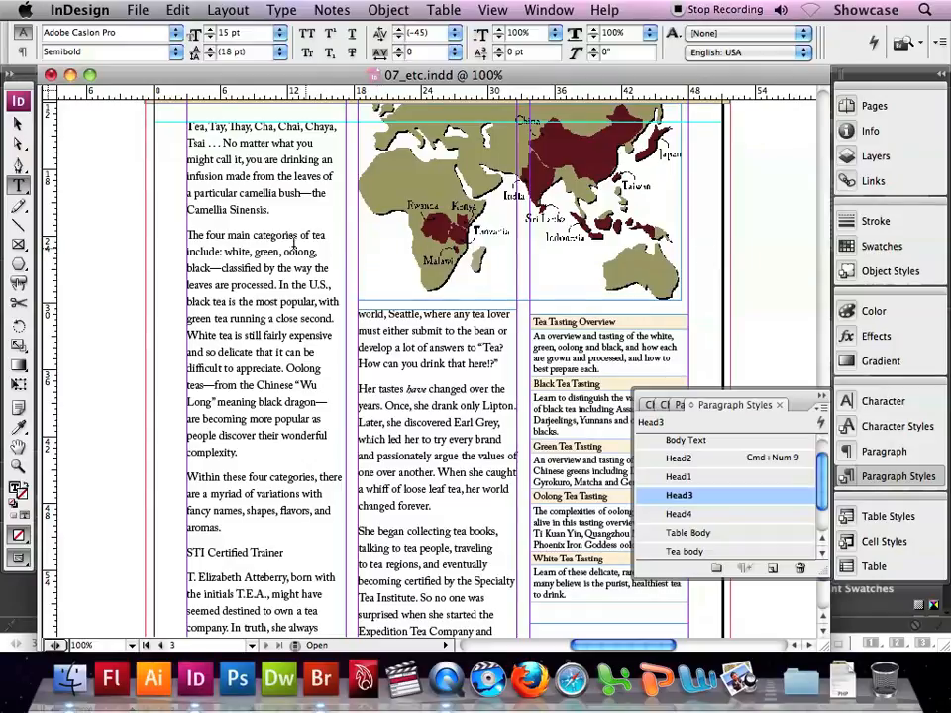
Apply the Drop Cap Body style to the opening "Tea, Tay, Thay" paragraph on page 3 and save the document
{"action": "left_click", "coordinate": [208, 126]}
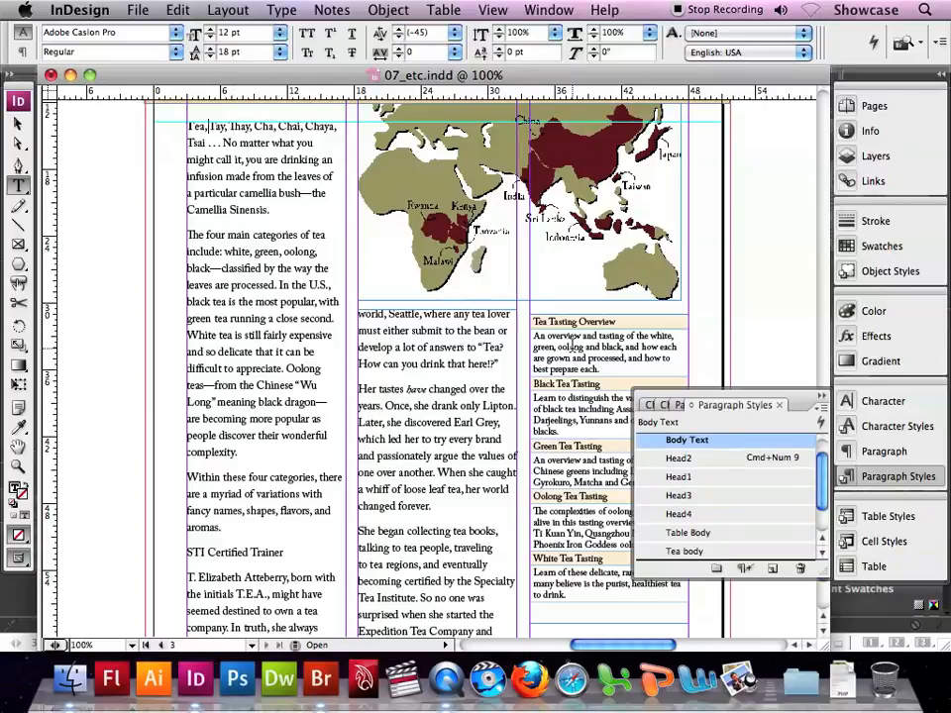
{"action": "scroll", "coordinate": [753, 503], "scroll_direction": "up", "scroll_amount": 1}
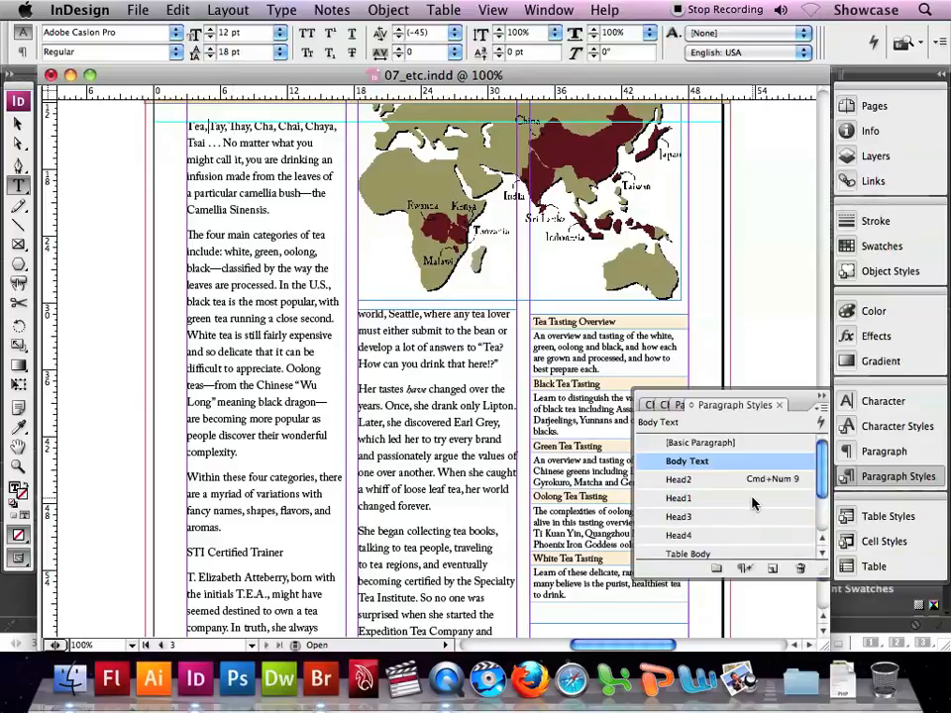
{"action": "scroll", "coordinate": [743, 515], "scroll_direction": "down", "scroll_amount": 2}
{"action": "left_click", "coordinate": [696, 551]}
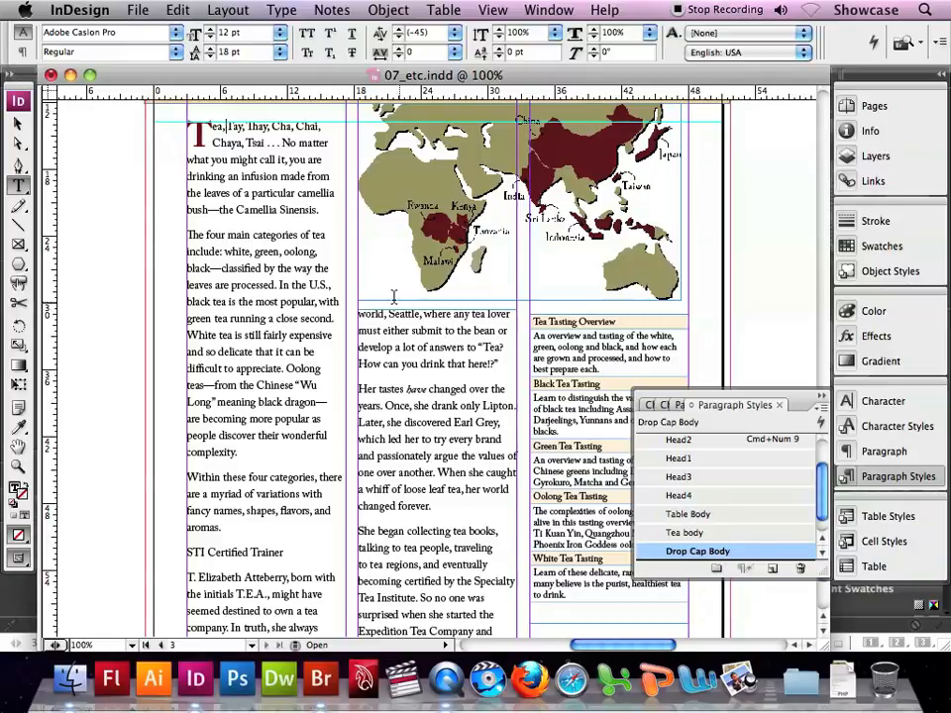
{"action": "left_click", "coordinate": [130, 8]}
{"action": "left_click", "coordinate": [177, 135]}
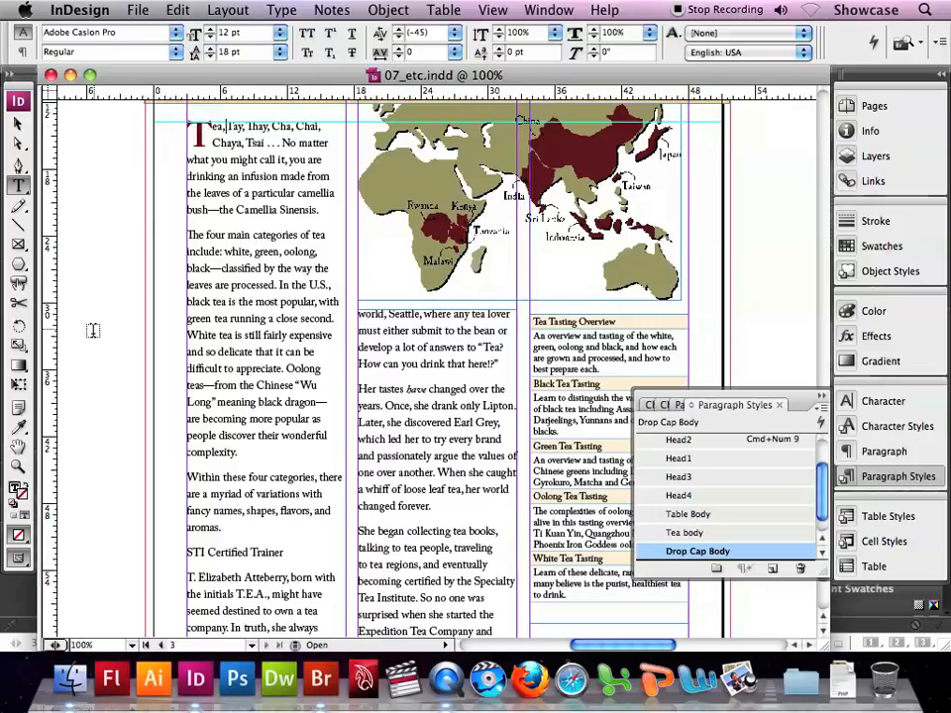
Switch the document to Preview screen mode and review the upper part of page 3
{"action": "left_click", "coordinate": [19, 559]}
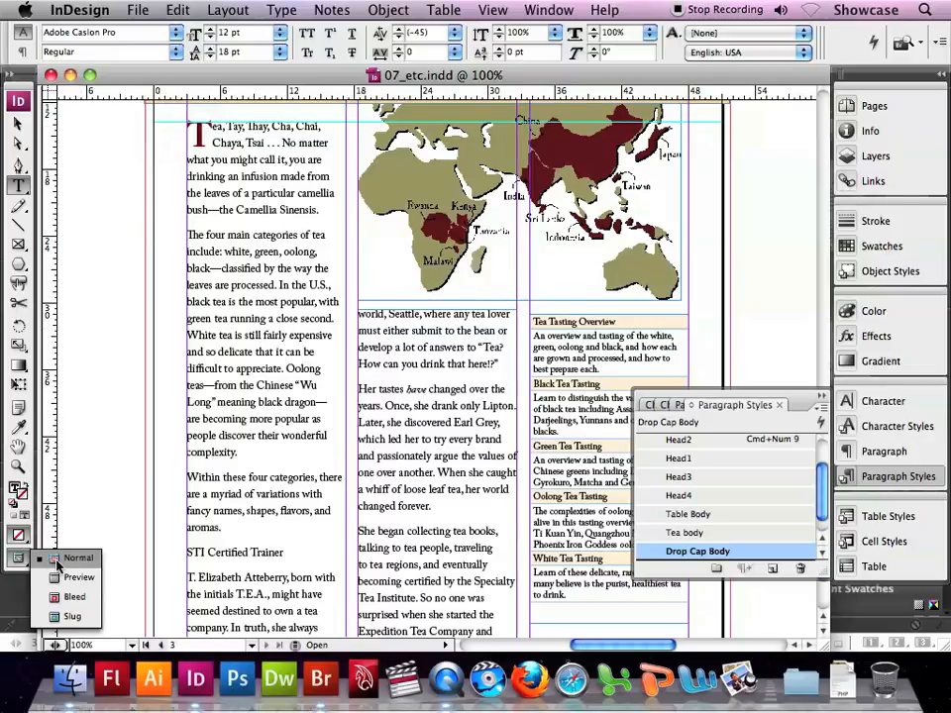
{"action": "left_click", "coordinate": [65, 580]}
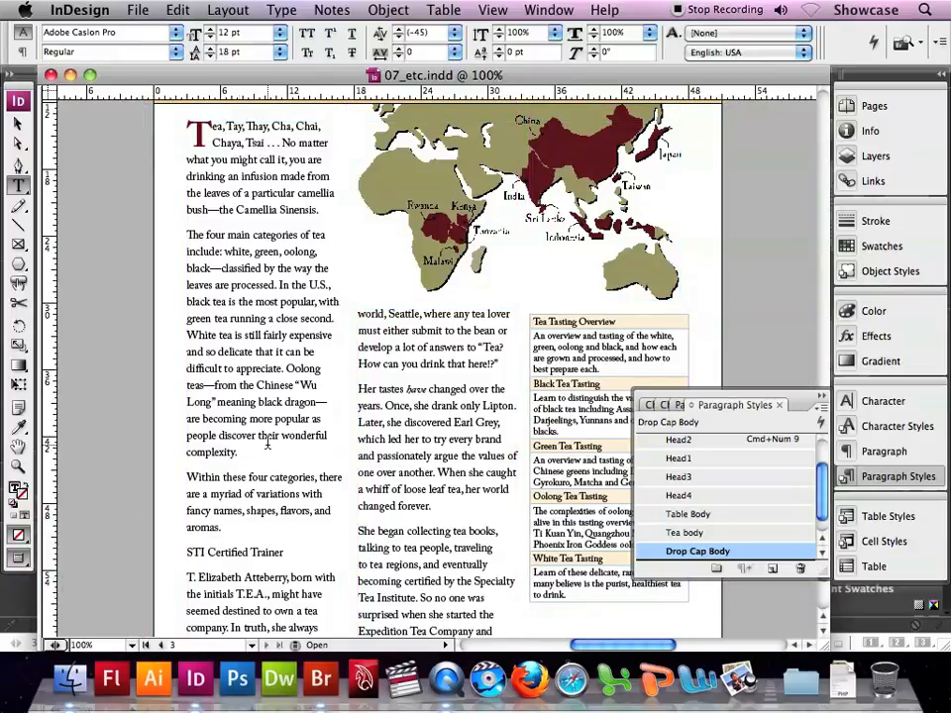
{"action": "scroll", "coordinate": [268, 443], "scroll_direction": "up", "scroll_amount": 5}
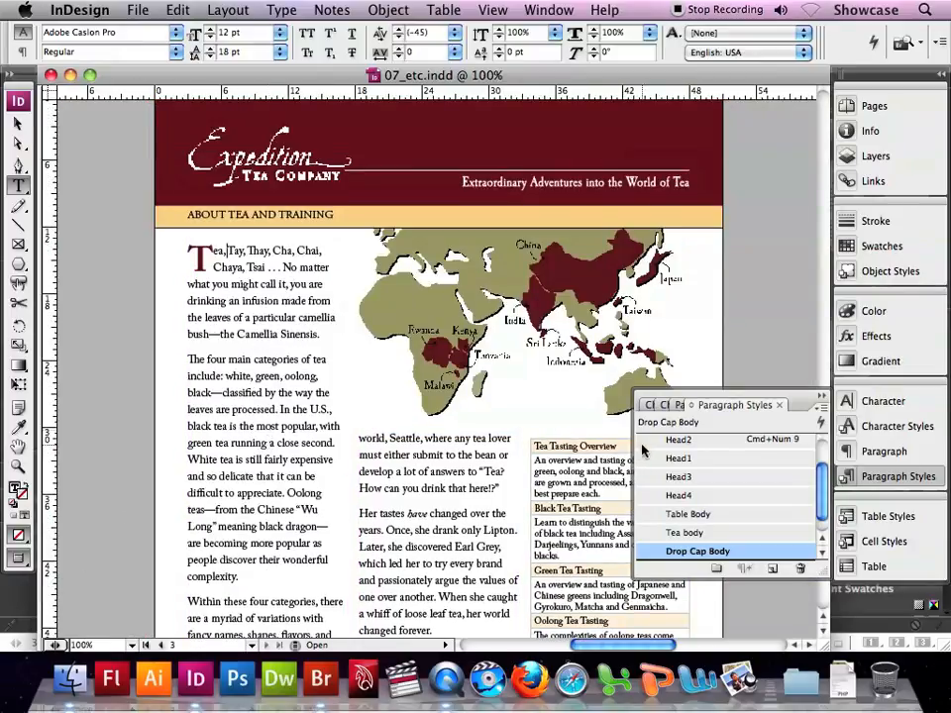
Collapse the paragraph styles list and switch the document's display performance to High Quality Display from page 1
{"action": "left_click", "coordinate": [821, 400]}
{"action": "scroll", "coordinate": [620, 396], "scroll_direction": "up", "scroll_amount": 15}
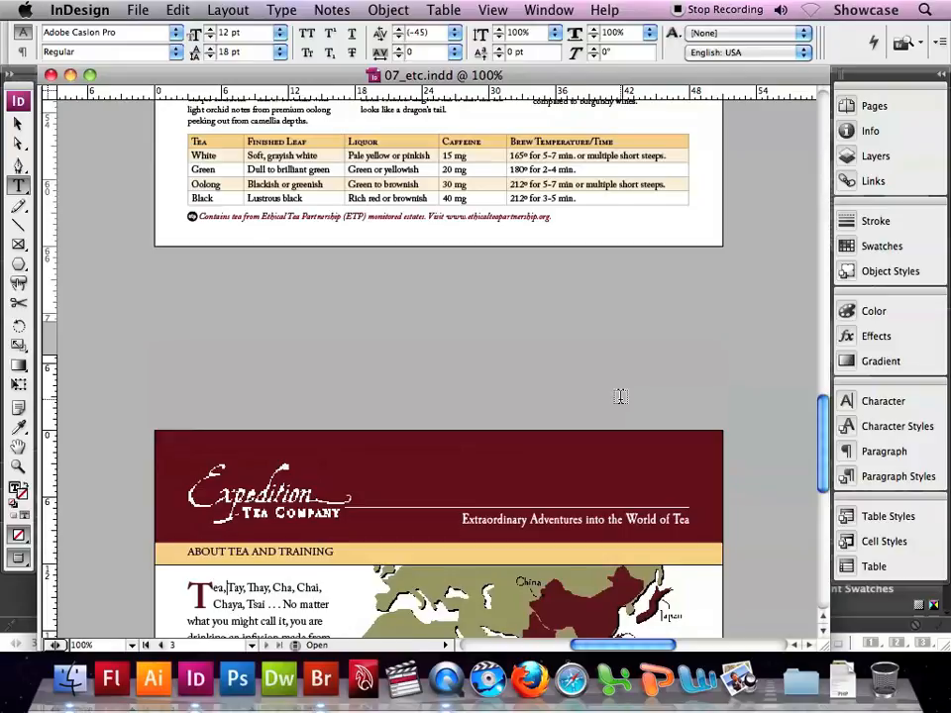
{"action": "scroll", "coordinate": [620, 396], "scroll_direction": "up", "scroll_amount": 2}
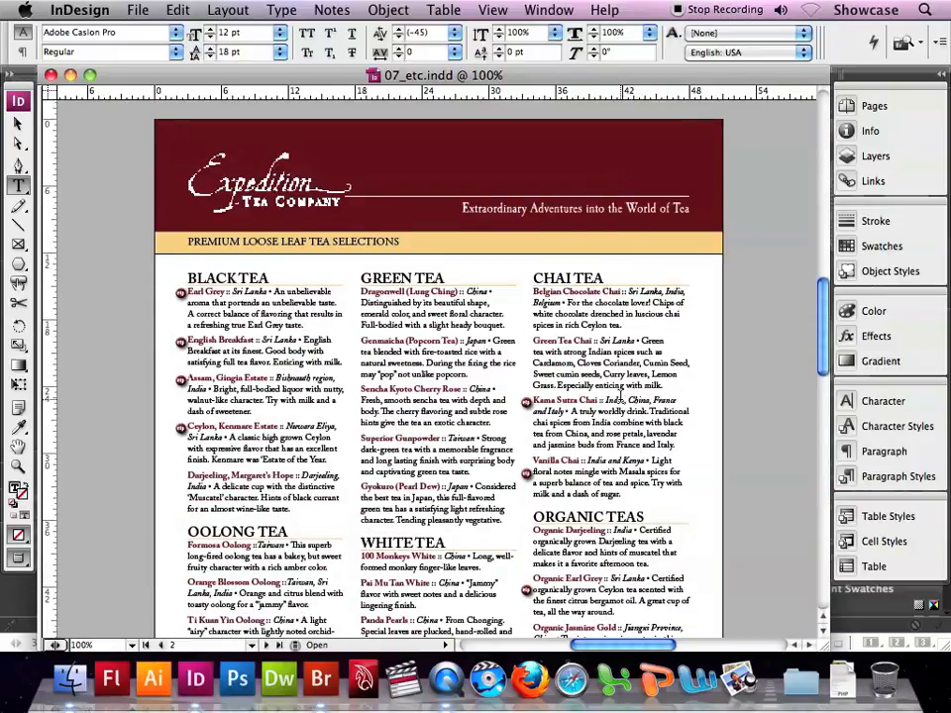
{"action": "scroll", "coordinate": [620, 396], "scroll_direction": "up", "scroll_amount": 20}
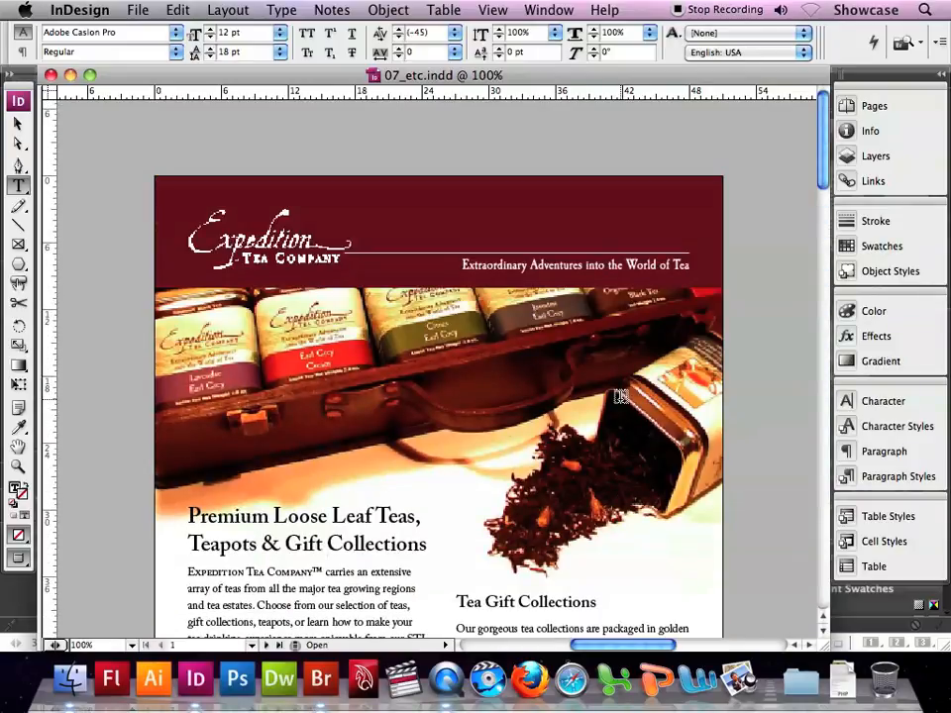
{"action": "left_click", "coordinate": [492, 10]}
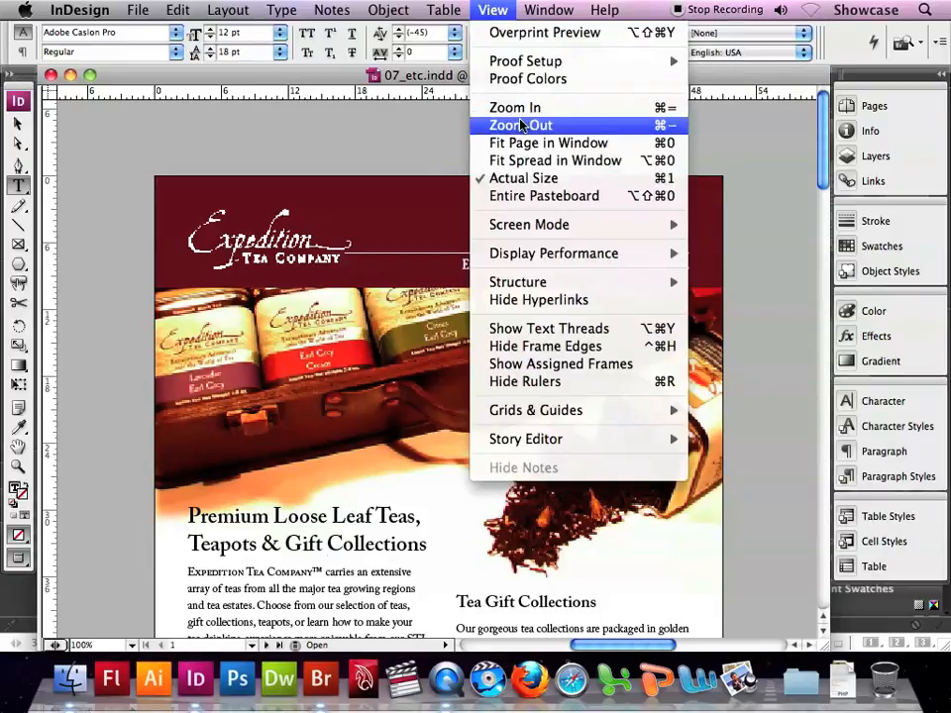
{"action": "mouse_move", "coordinate": [540, 255]}
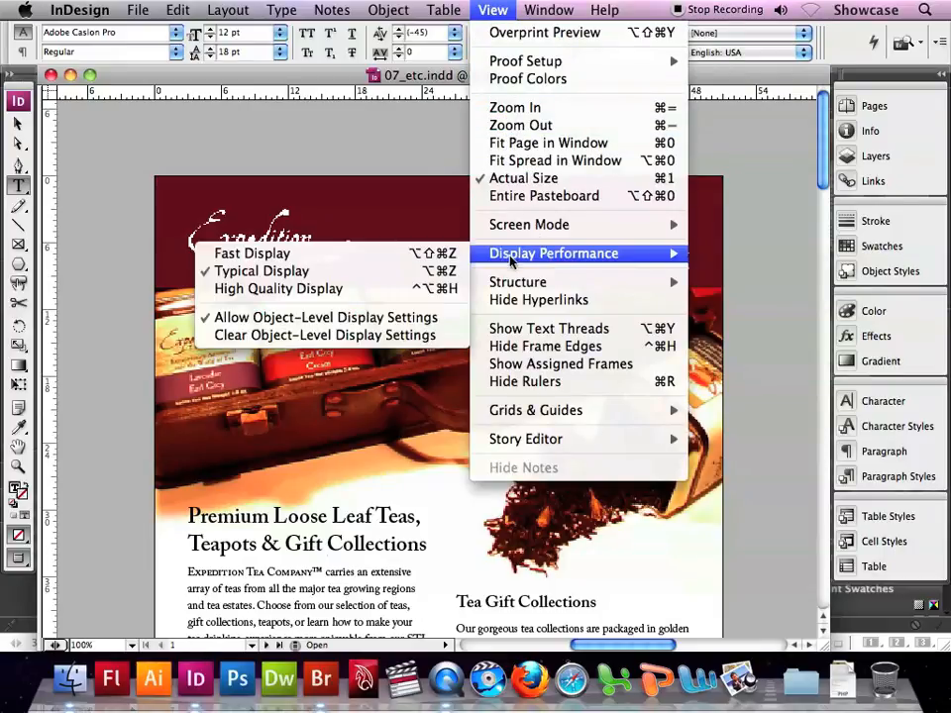
{"action": "left_click", "coordinate": [394, 289]}
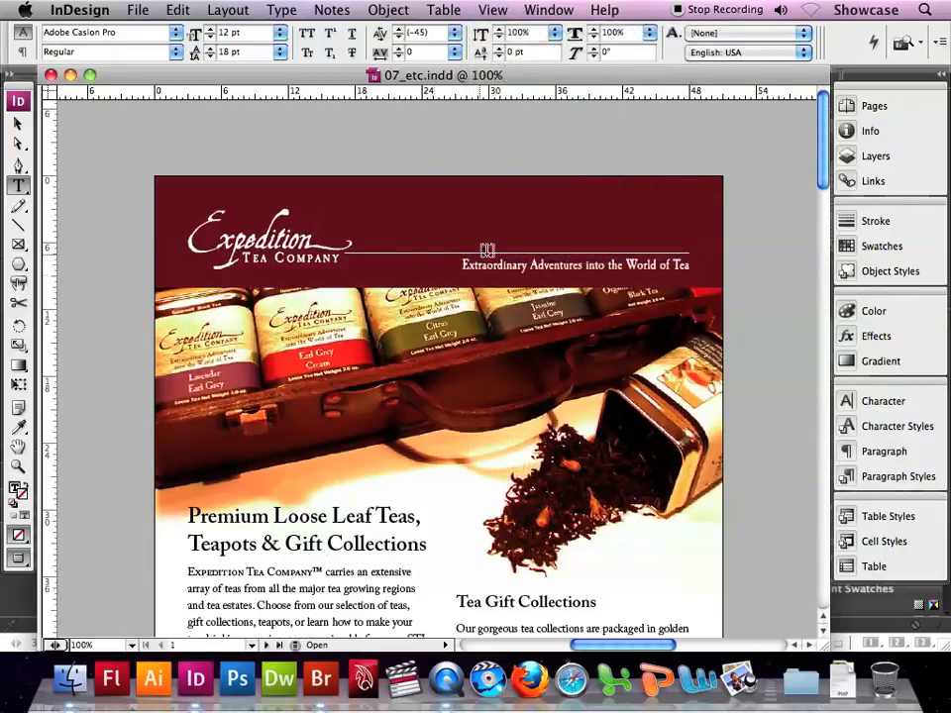
Review the finished layout from page 1 through page 3, examining the images, tea menu, tables and drop cap
{"action": "scroll", "coordinate": [704, 263], "scroll_direction": "down", "scroll_amount": 6}
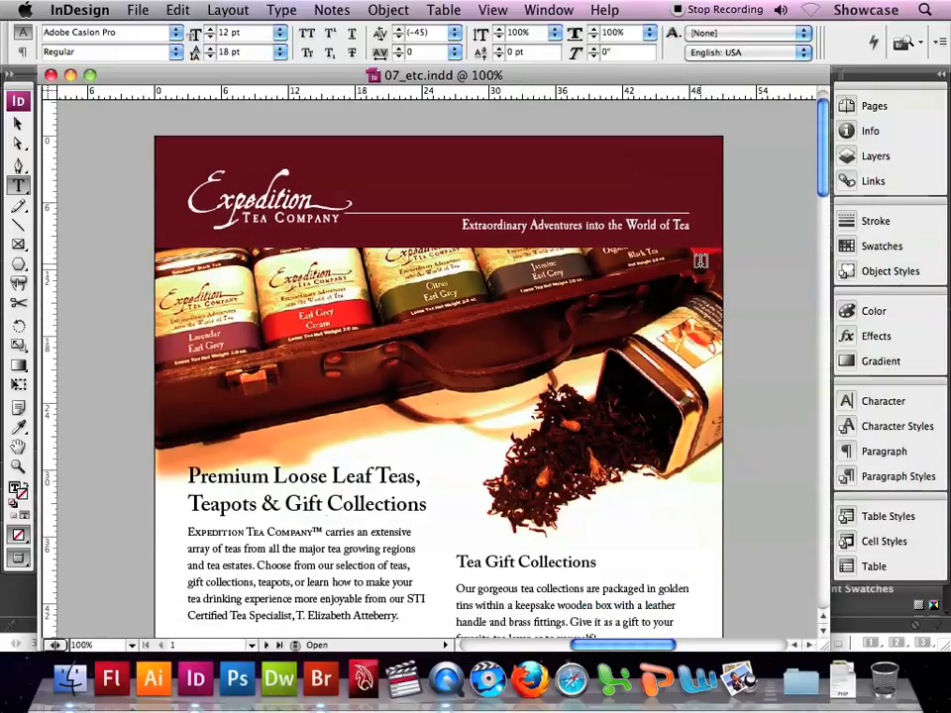
{"action": "scroll", "coordinate": [697, 266], "scroll_direction": "down", "scroll_amount": 10}
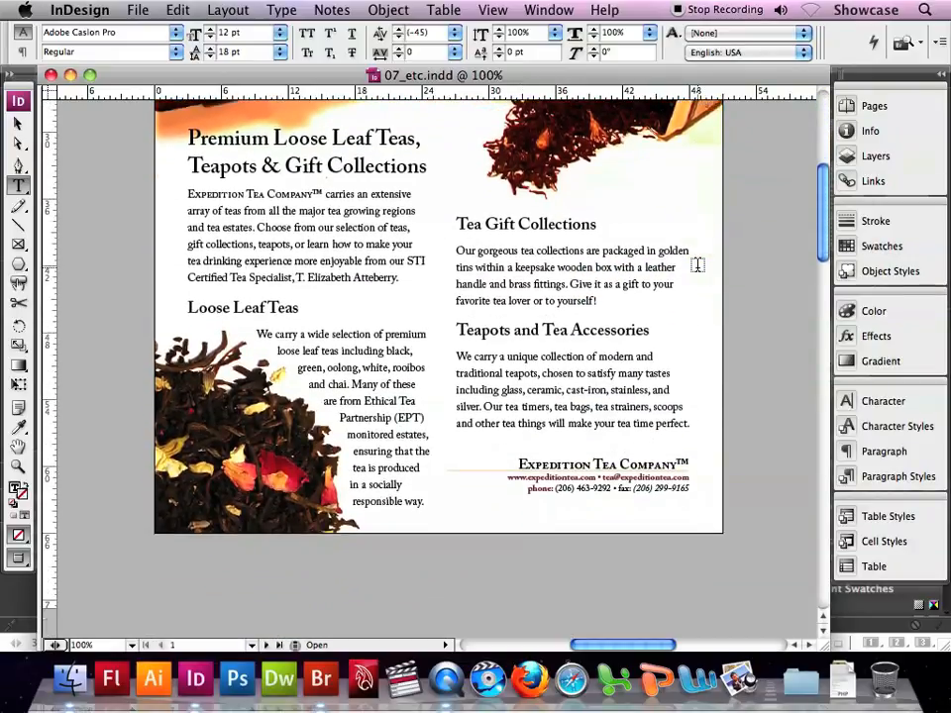
{"action": "scroll", "coordinate": [697, 266], "scroll_direction": "down", "scroll_amount": 10}
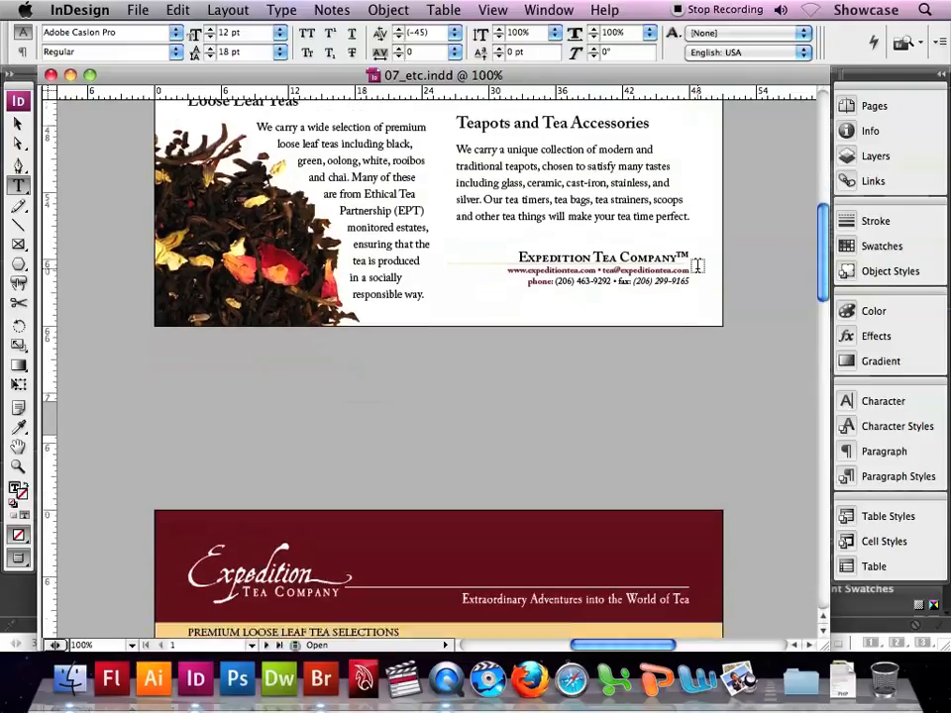
{"action": "scroll", "coordinate": [697, 266], "scroll_direction": "down", "scroll_amount": 10}
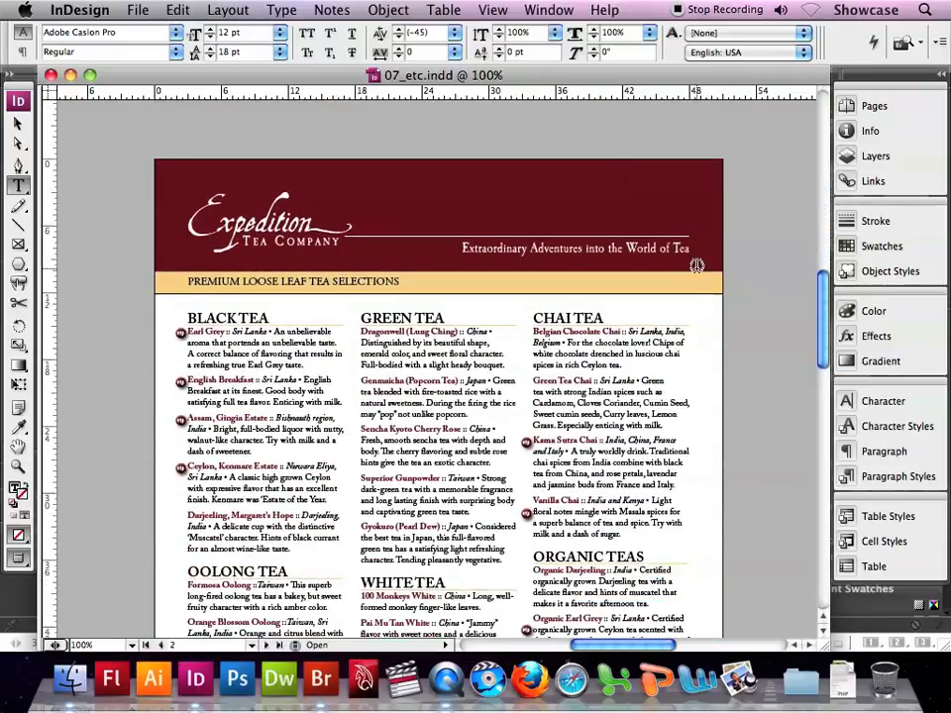
{"action": "scroll", "coordinate": [697, 266], "scroll_direction": "down", "scroll_amount": 3}
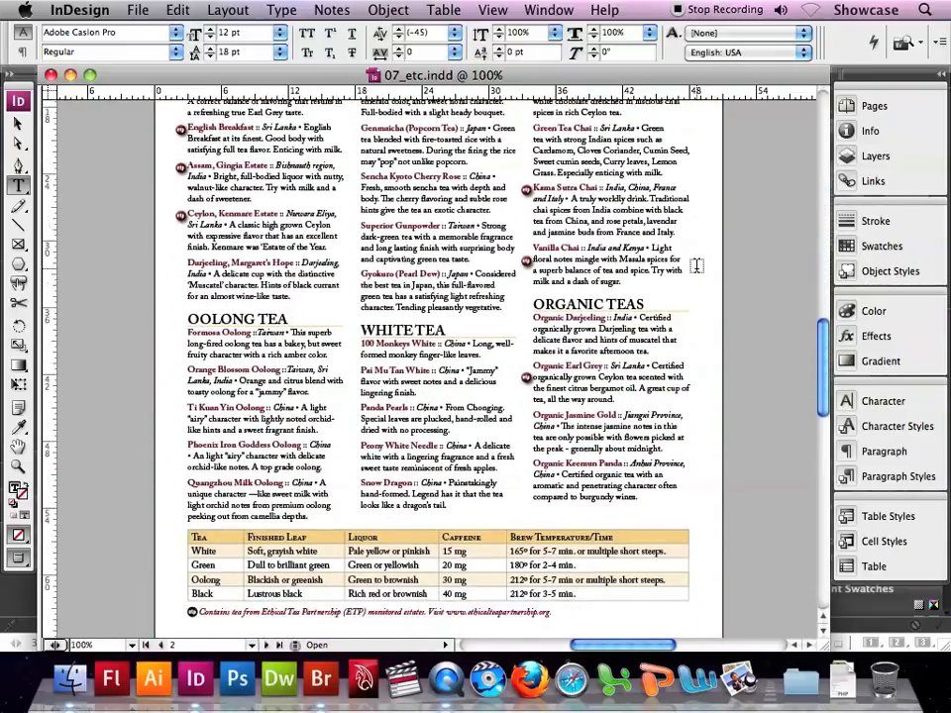
{"action": "scroll", "coordinate": [697, 265], "scroll_direction": "down", "scroll_amount": 2}
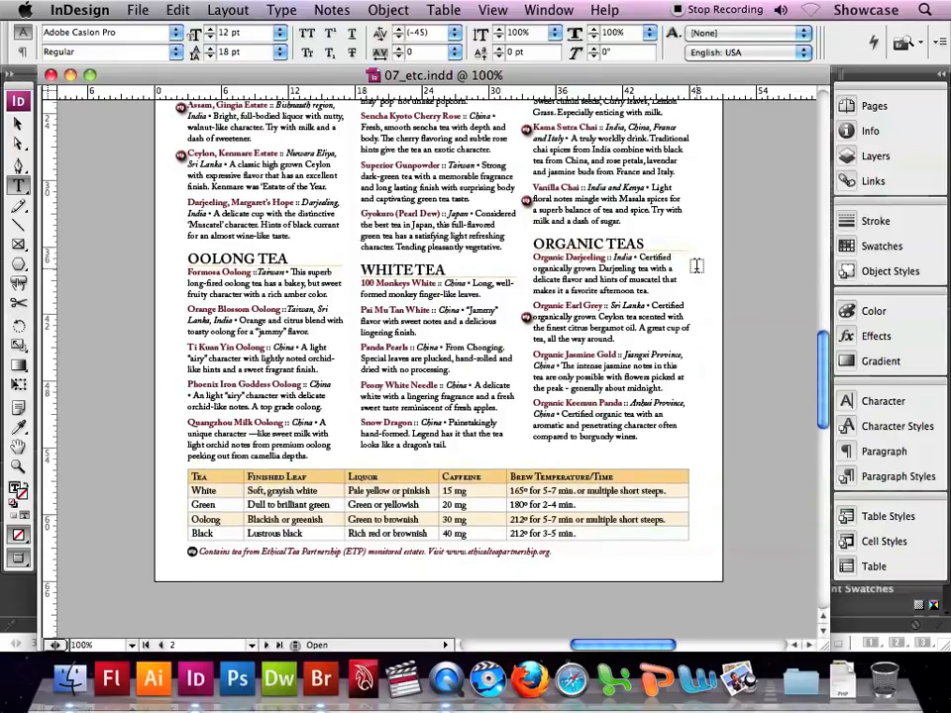
{"action": "scroll", "coordinate": [698, 265], "scroll_direction": "down", "scroll_amount": 15}
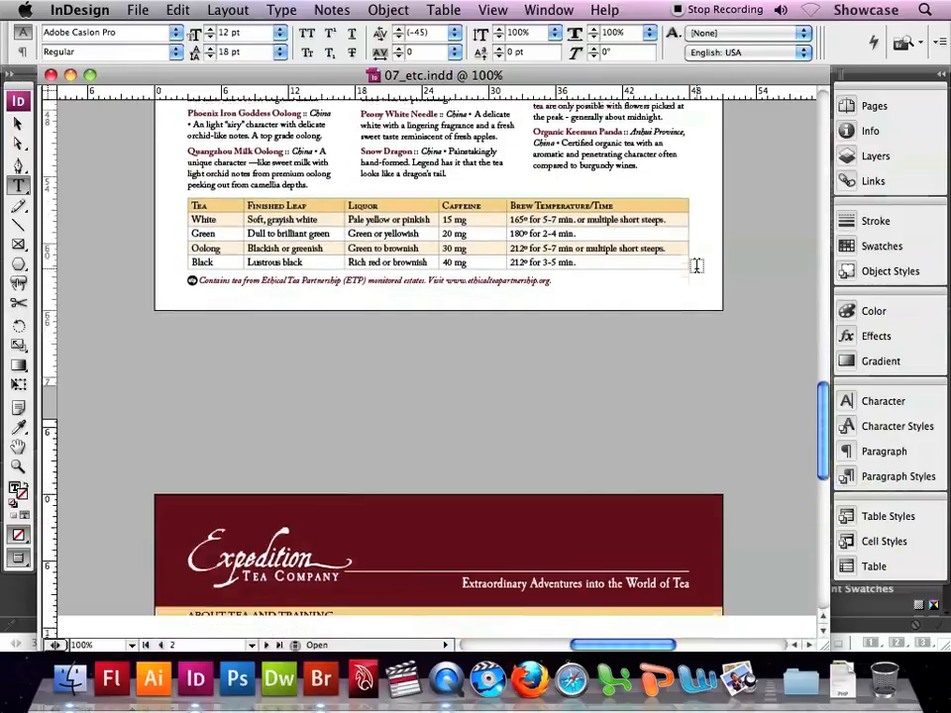
{"action": "scroll", "coordinate": [697, 265], "scroll_direction": "down", "scroll_amount": 7}
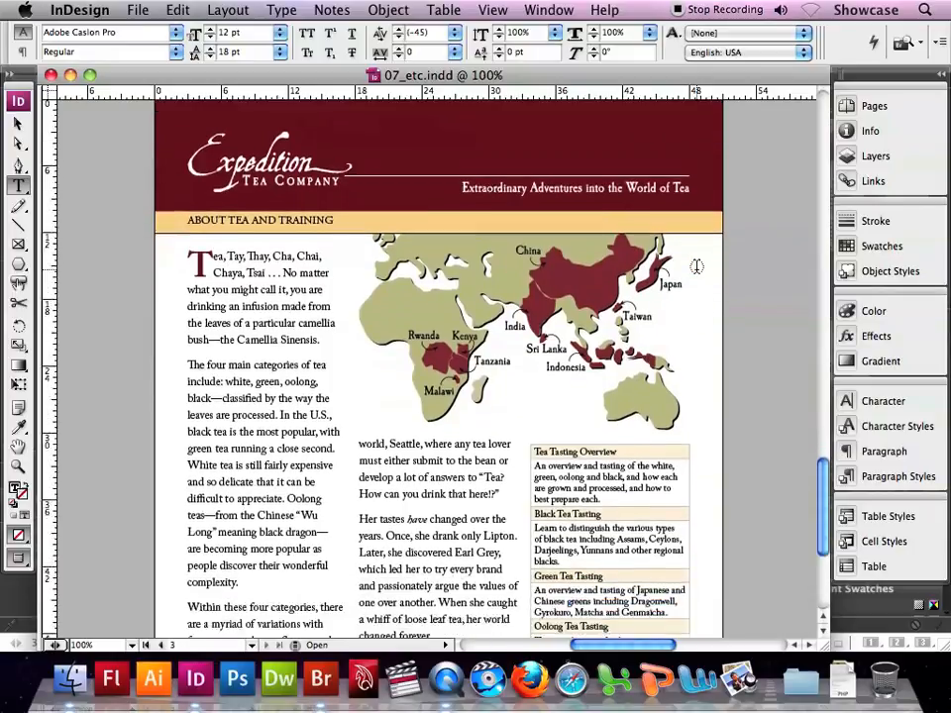
{"action": "scroll", "coordinate": [697, 266], "scroll_direction": "down", "scroll_amount": 2}
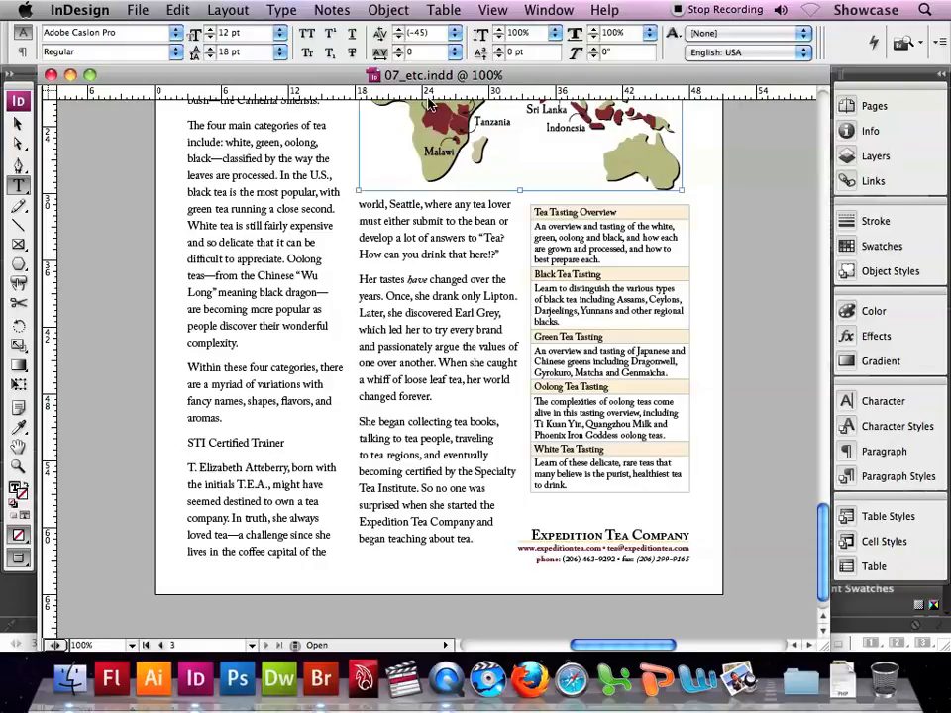
{"action": "key", "text": "super+Tab"}
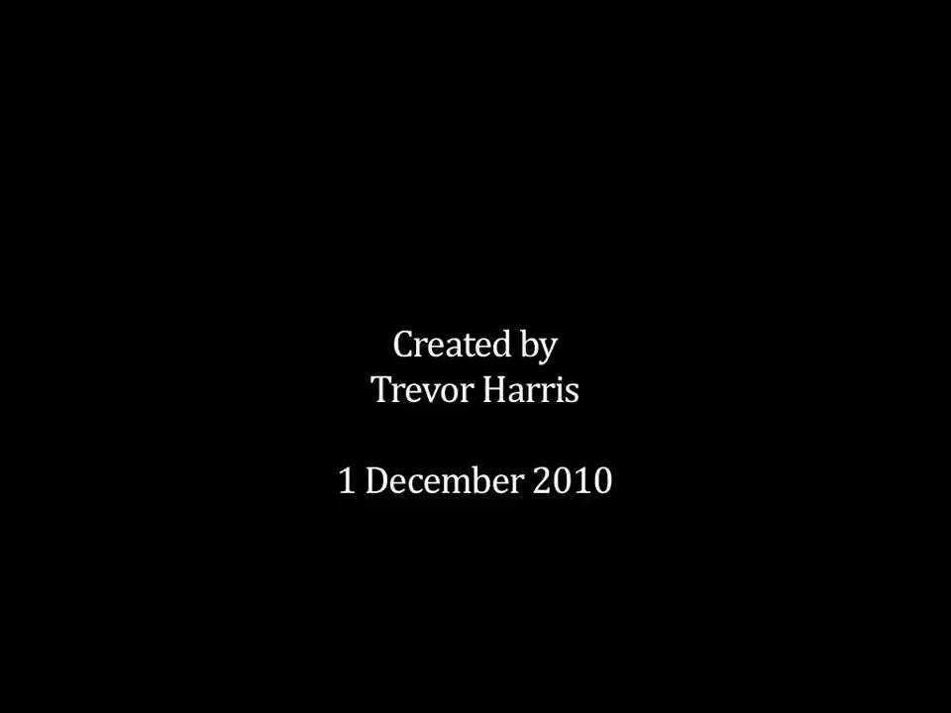